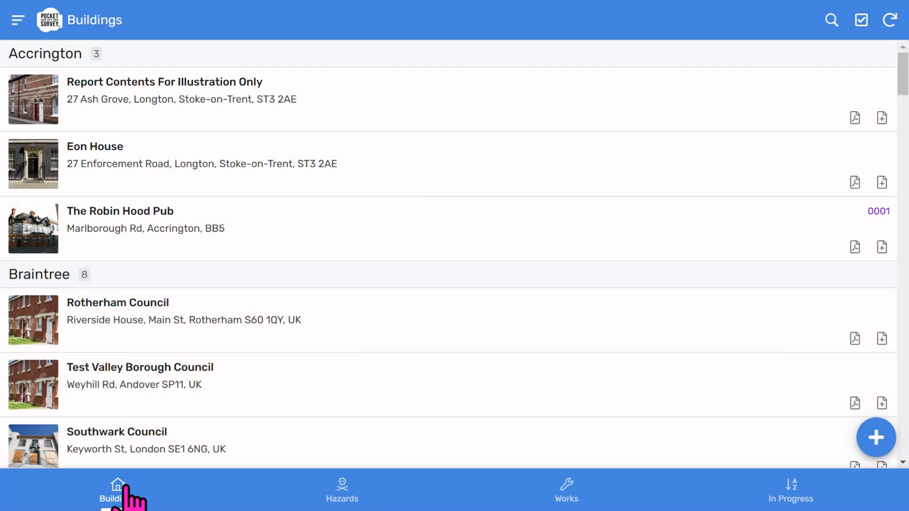
Step: Open the building record "Report Contents For Illustration Only" in the Accrington group of the buildings list
left_click(124, 489)
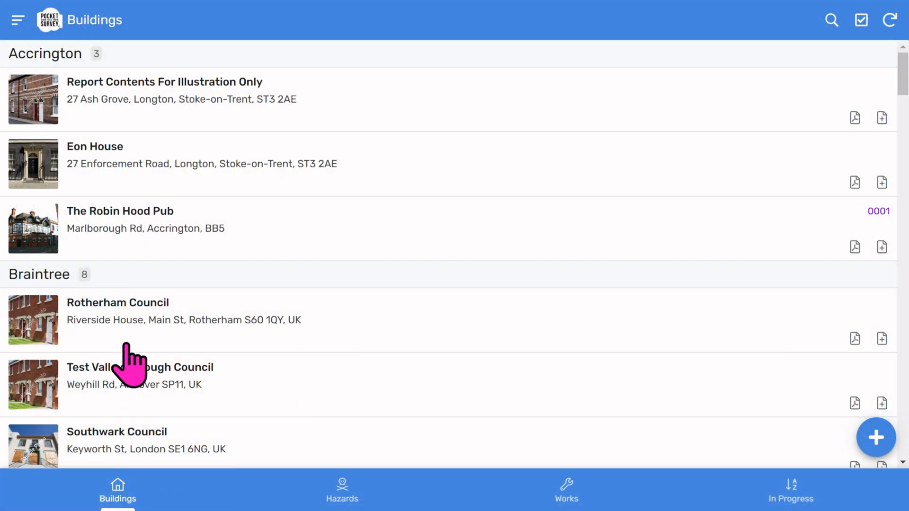
scroll(125, 348, "down", 3)
scroll(126, 350, "down", 2)
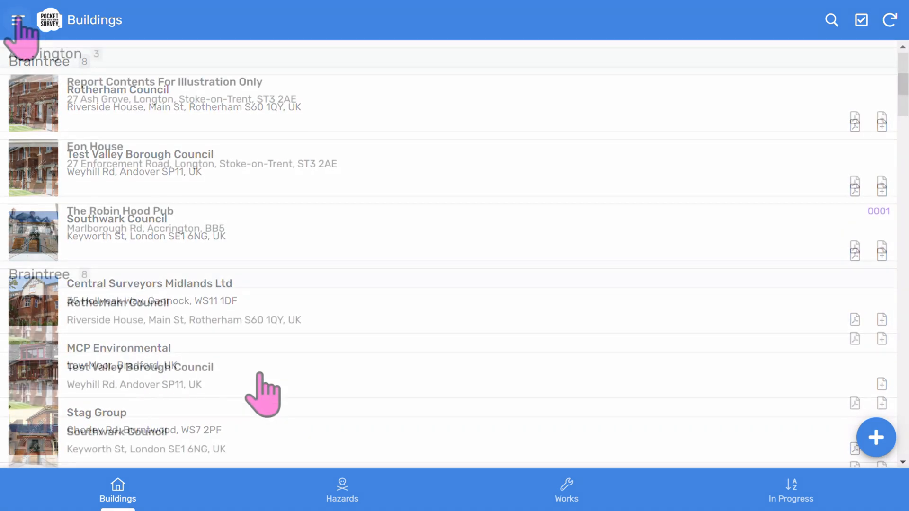
left_click(17, 19)
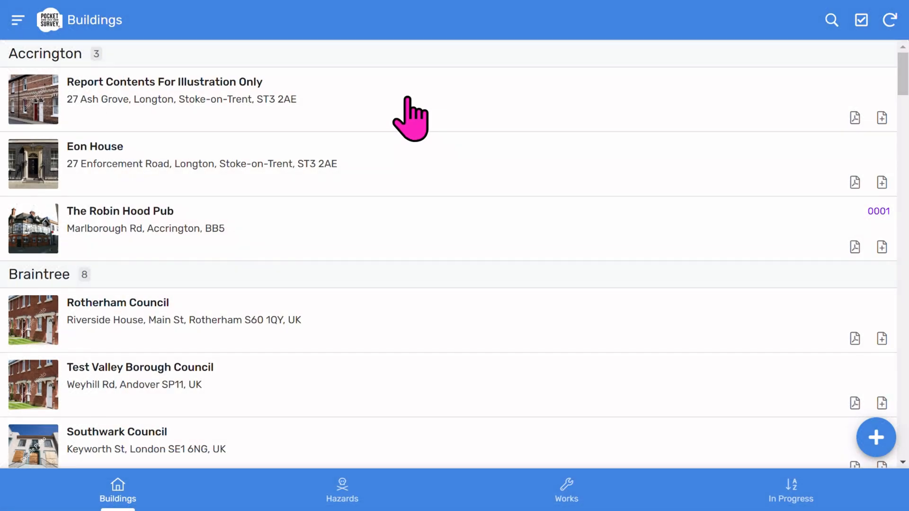
left_click(407, 99)
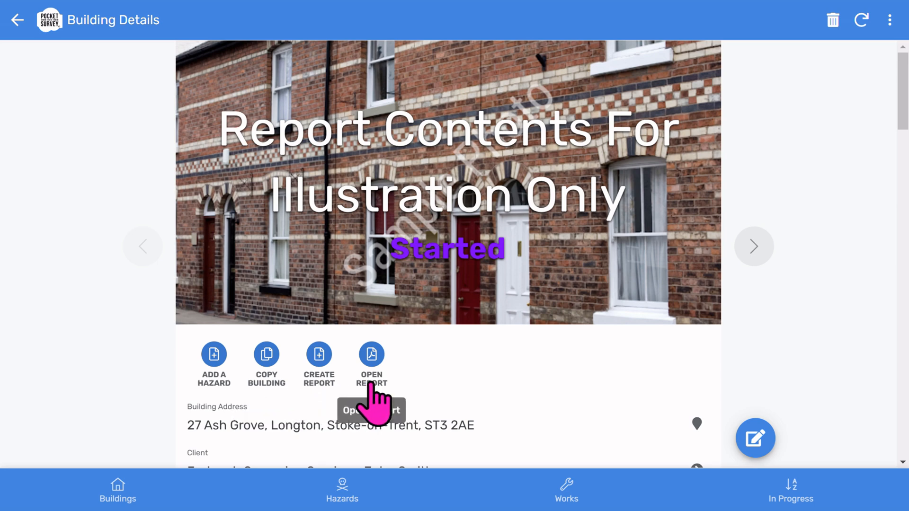
Step: Review the inspection details and building details sections of this building record
scroll(509, 374, "down", 3)
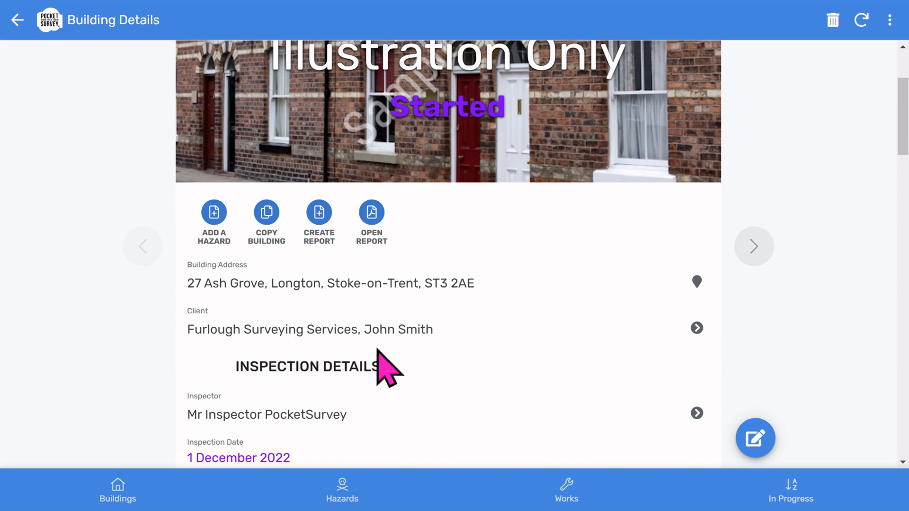
scroll(486, 364, "down", 1)
scroll(486, 365, "down", 2)
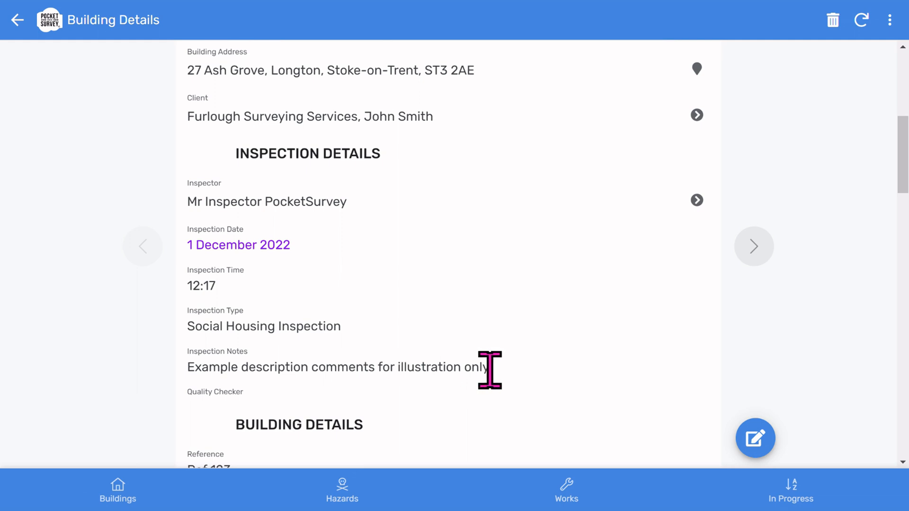
scroll(493, 384, "down", 6)
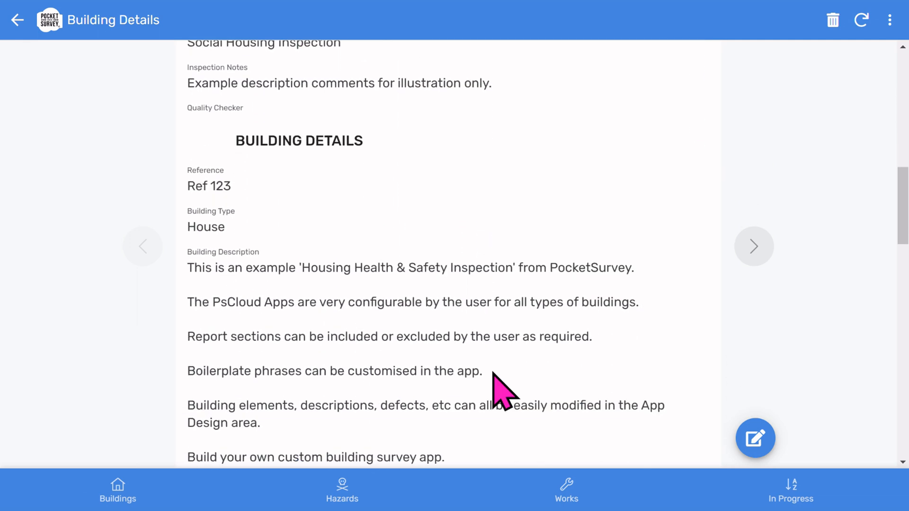
scroll(493, 372, "down", 2)
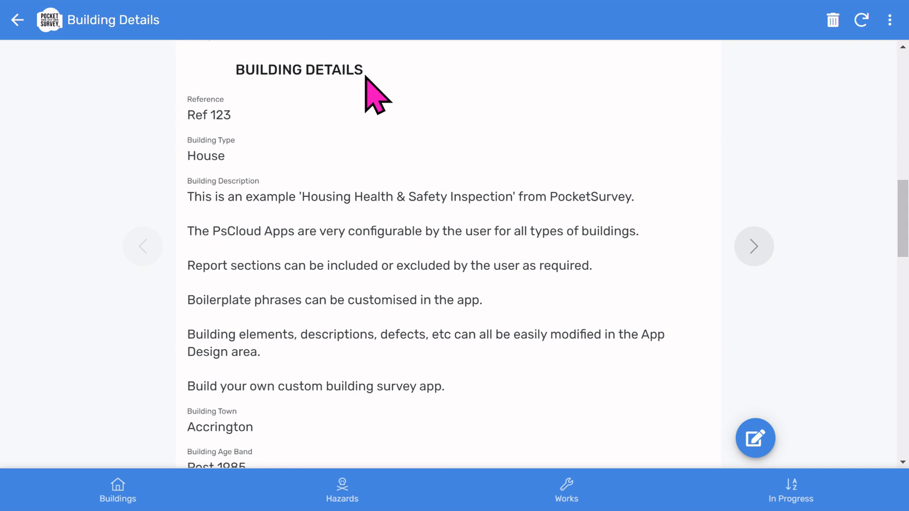
scroll(300, 202, "down", 2)
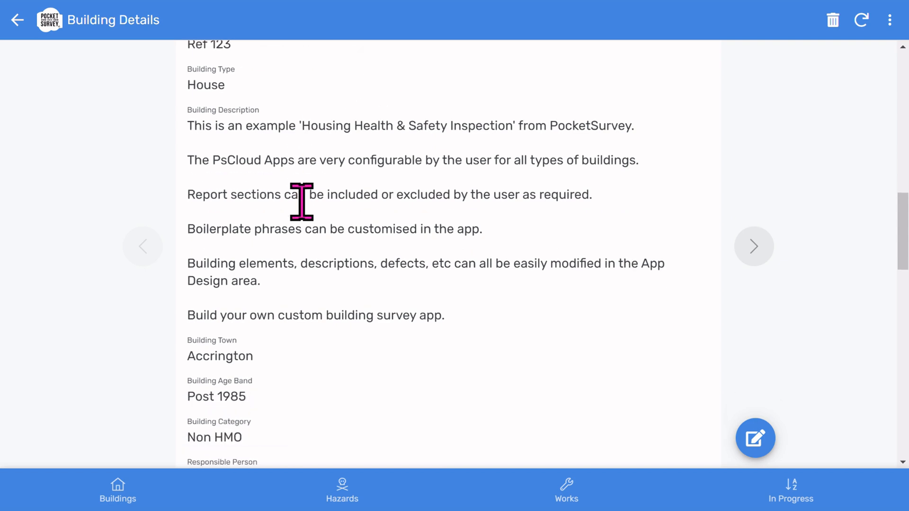
scroll(301, 201, "down", 9)
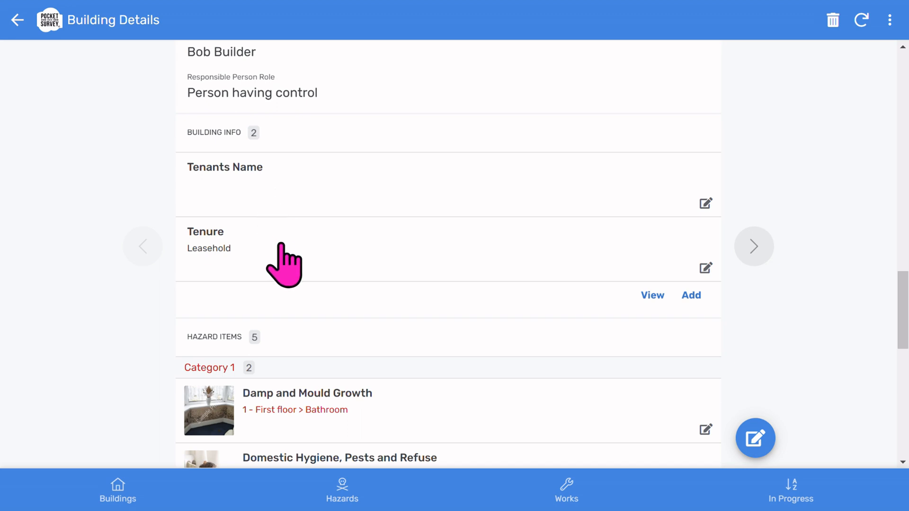
Step: Examine the building's hazard items, open their full list and return, and look over the building images
scroll(352, 258, "down", 4)
scroll(355, 262, "down", 3)
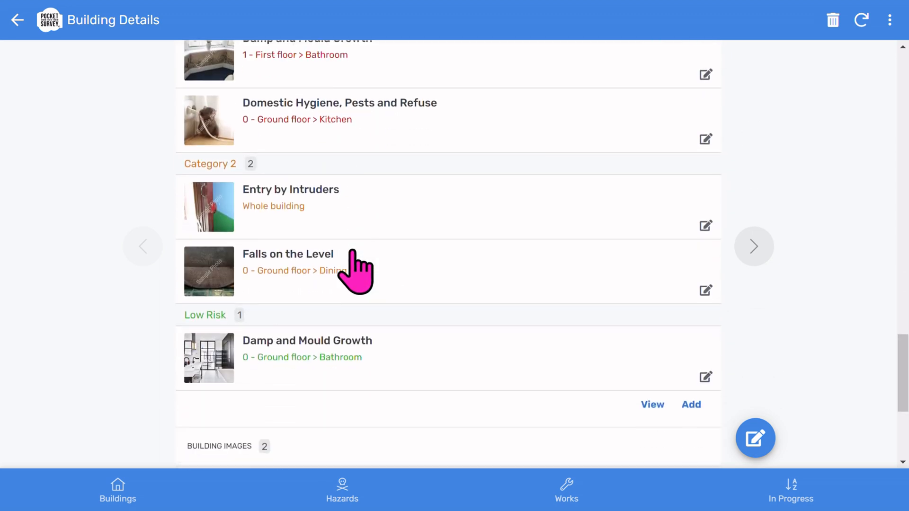
scroll(355, 259, "up", 2)
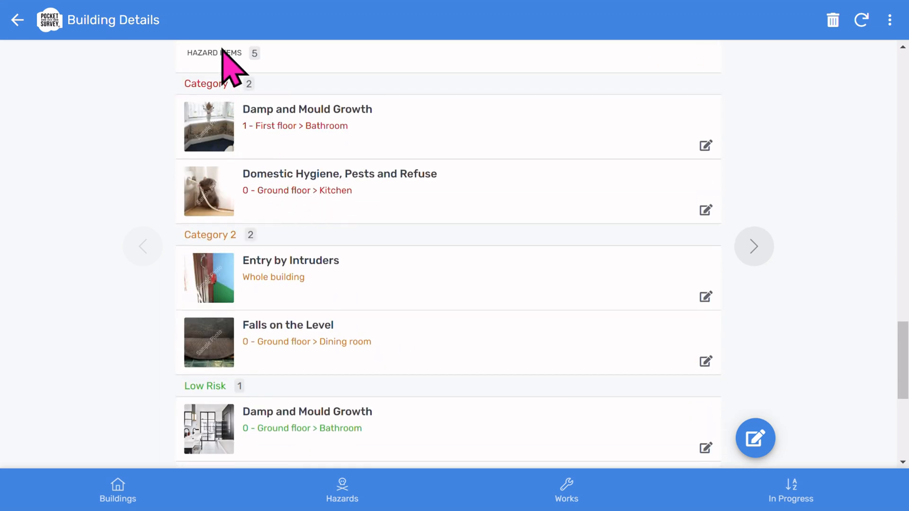
scroll(572, 329, "down", 4)
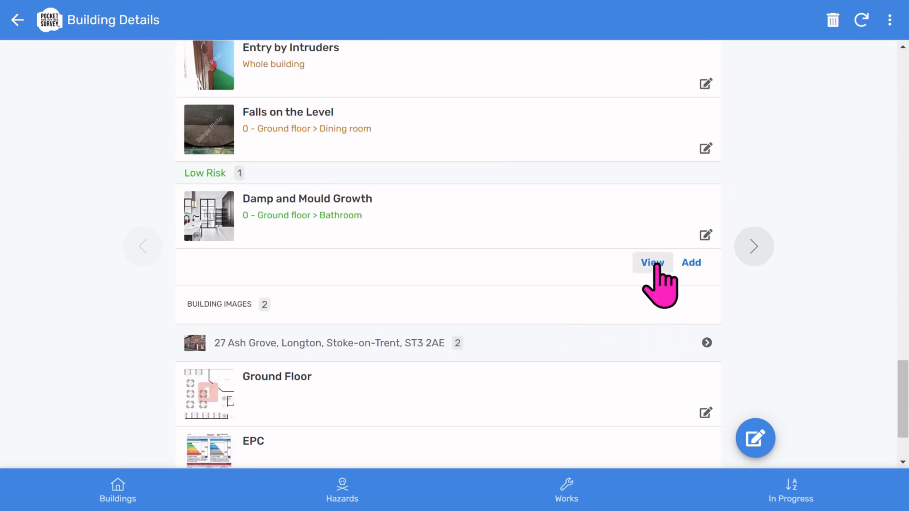
left_click(653, 263)
left_click(17, 20)
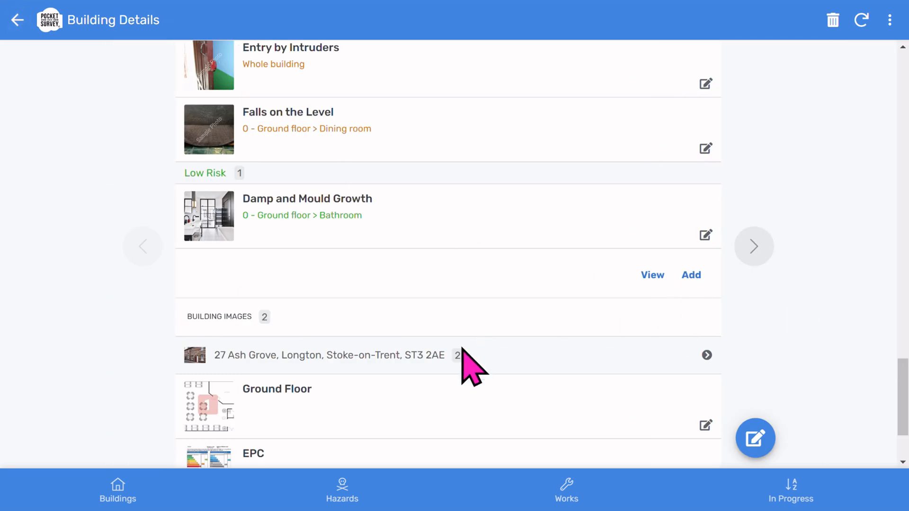
scroll(382, 412, "down", 2)
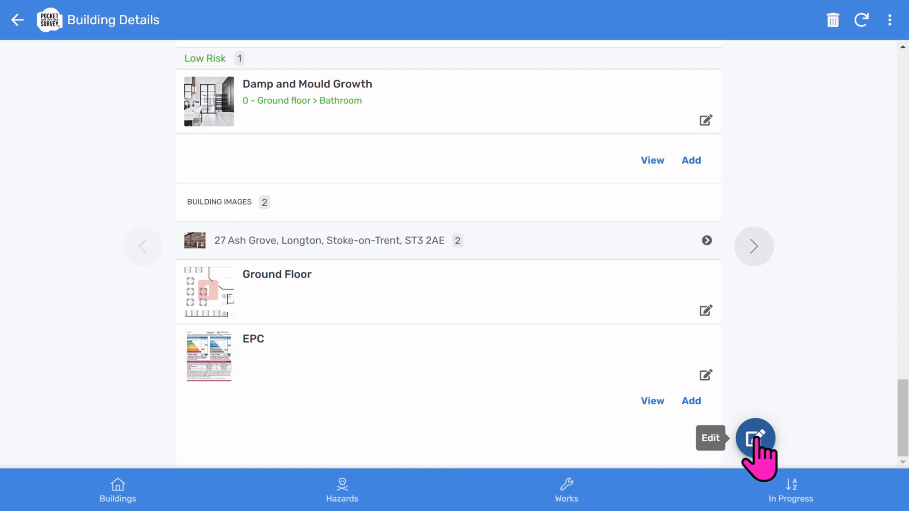
Step: Create the report for this building and confirm the request
scroll(334, 218, "up", 15)
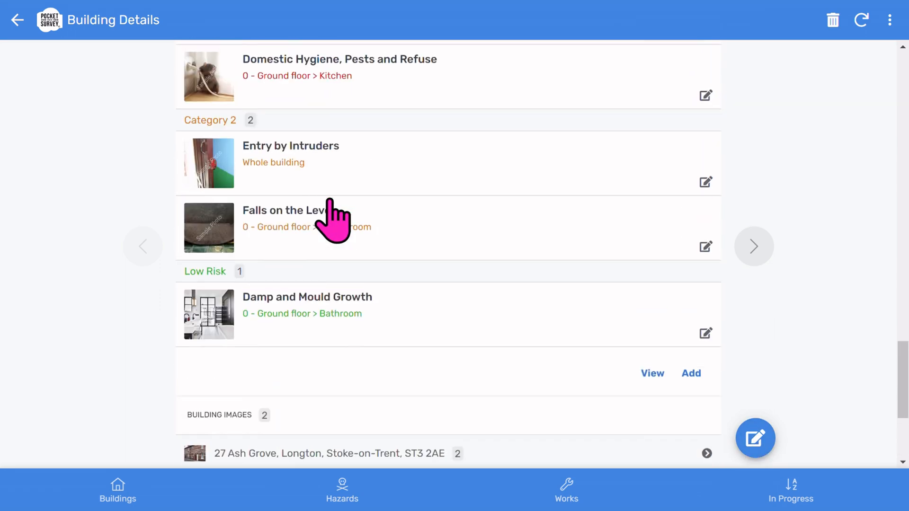
scroll(334, 215, "up", 10)
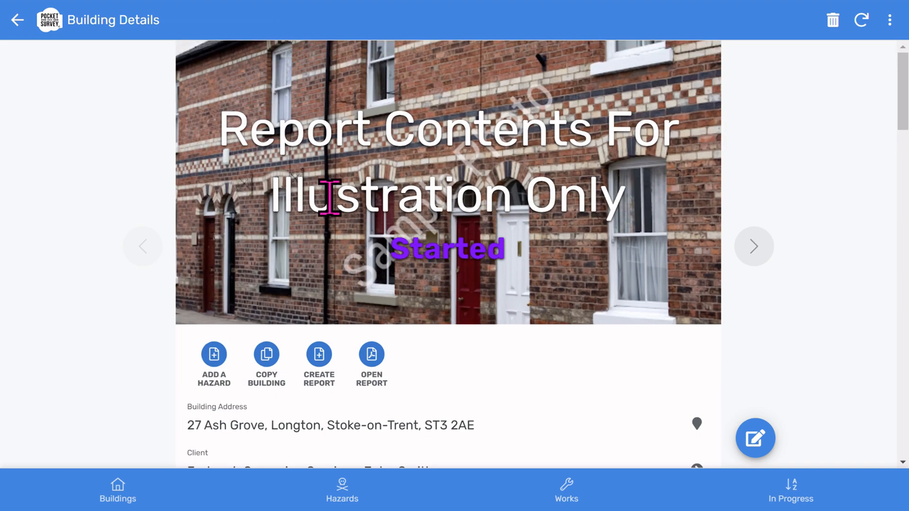
left_click(318, 354)
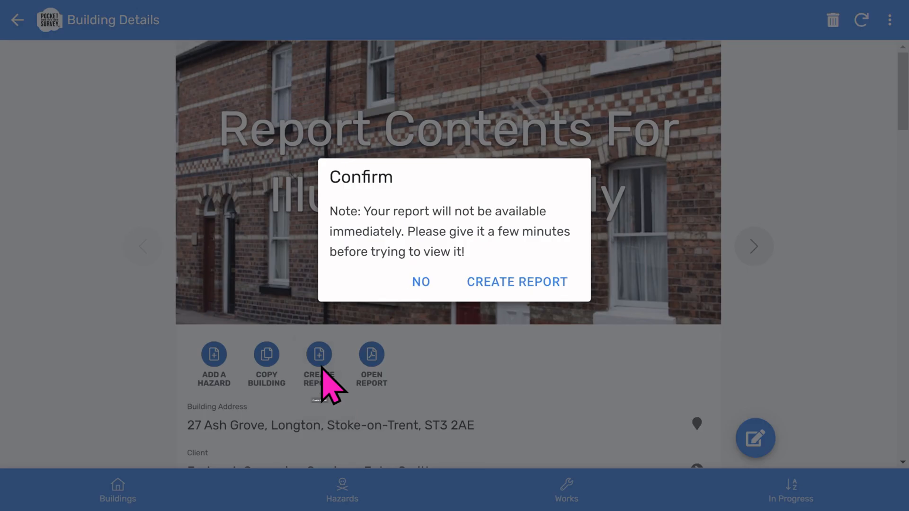
left_click(513, 283)
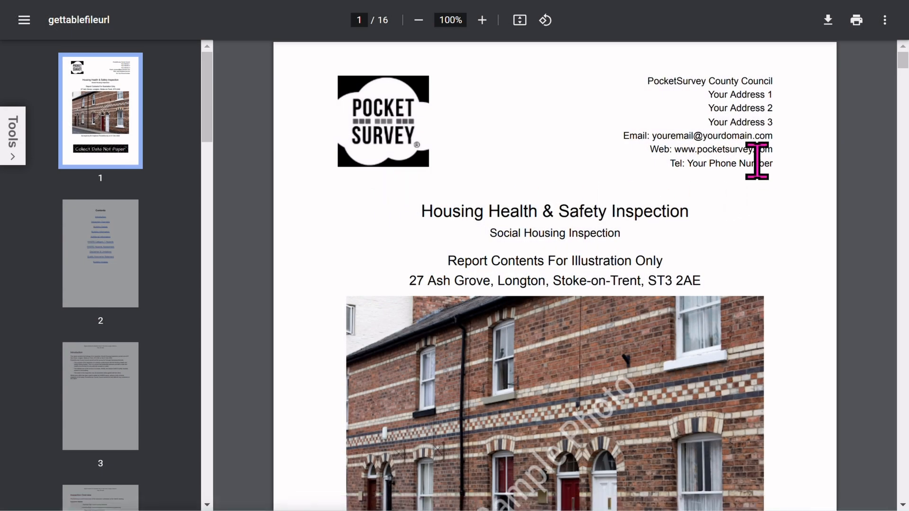
Step: Read through the PDF report's cover page, Contents page and Introduction on page 3
scroll(624, 369, "down", 1)
scroll(624, 369, "down", 6)
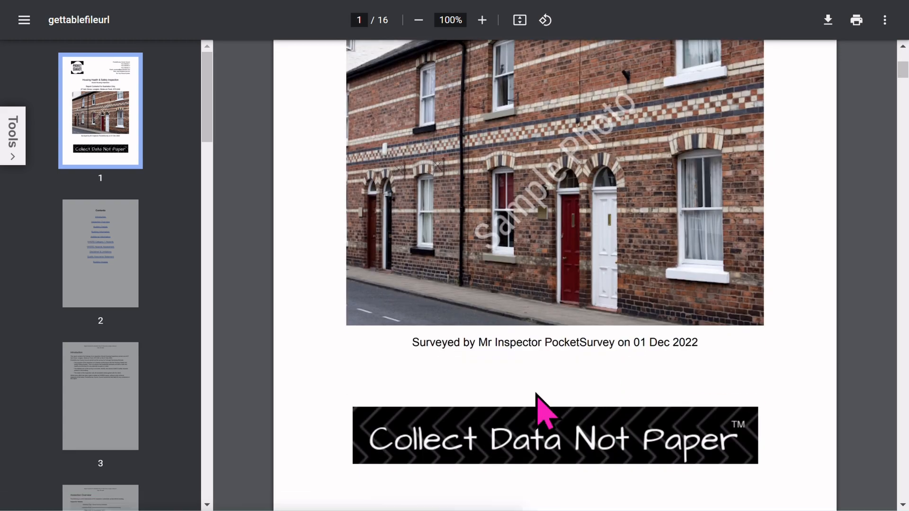
left_click(107, 295)
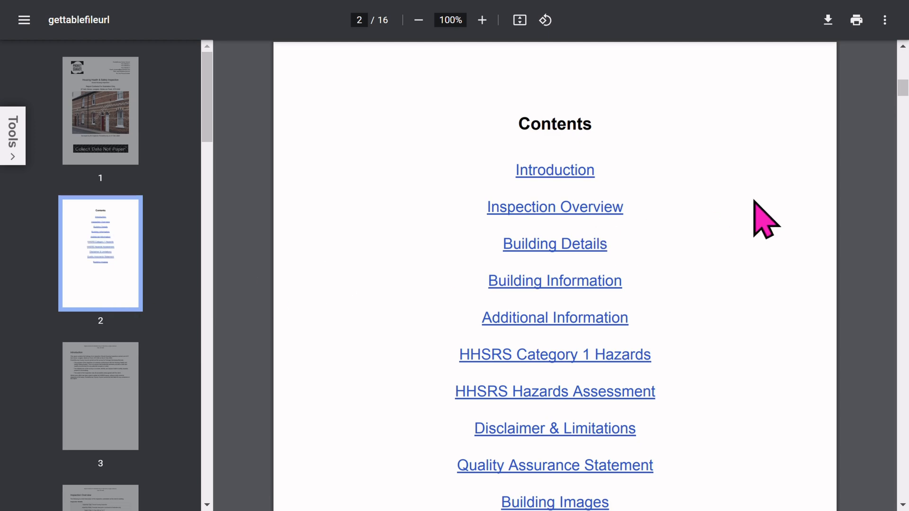
scroll(743, 203, "down", 2)
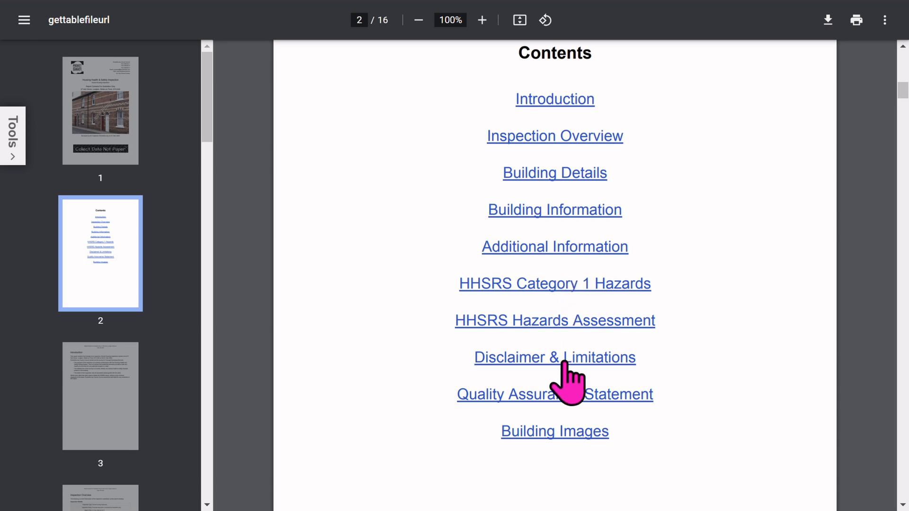
left_click(118, 441)
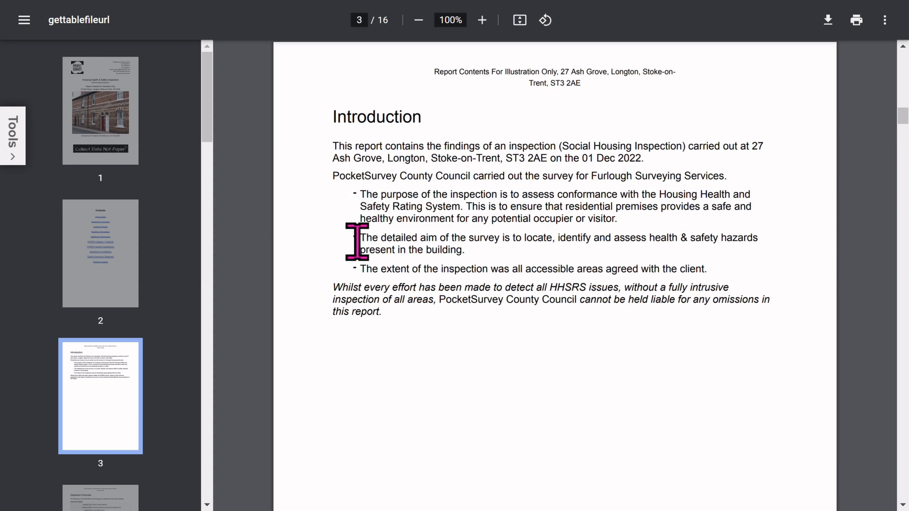
Step: Examine the report's Inspection Overview on page 4, from the inspection details to the Hazard Analysis table
scroll(199, 395, "down", 6)
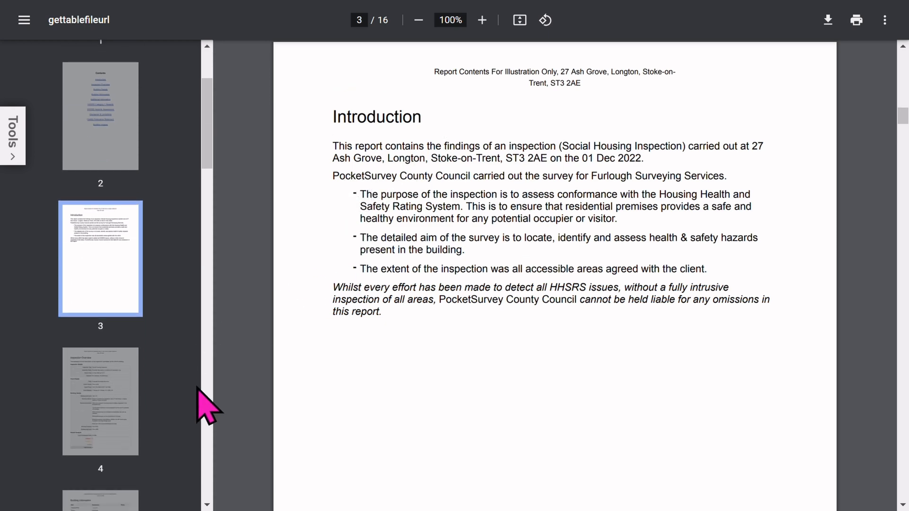
left_click(119, 240)
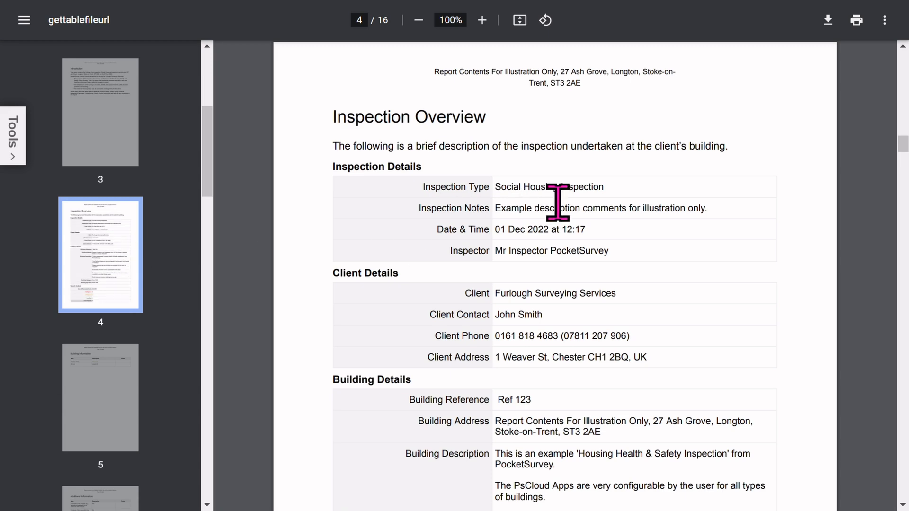
scroll(520, 189, "down", 2)
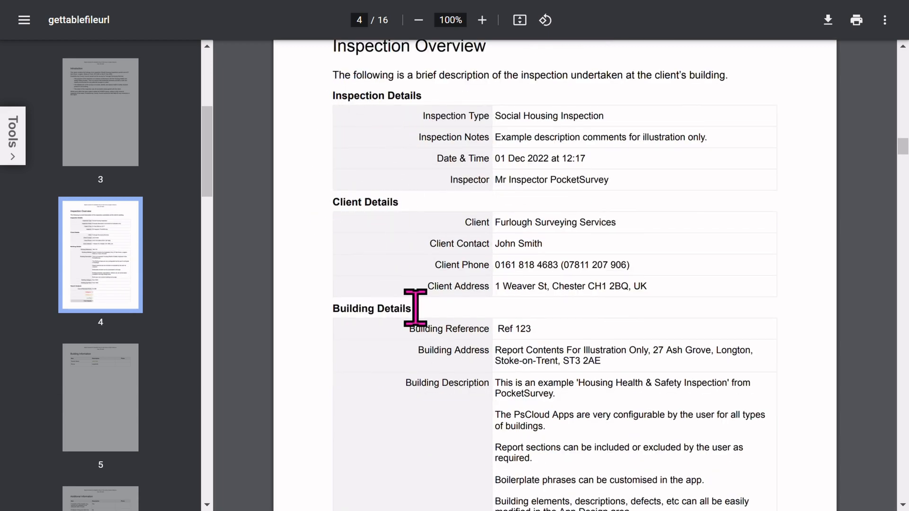
scroll(469, 335, "down", 4)
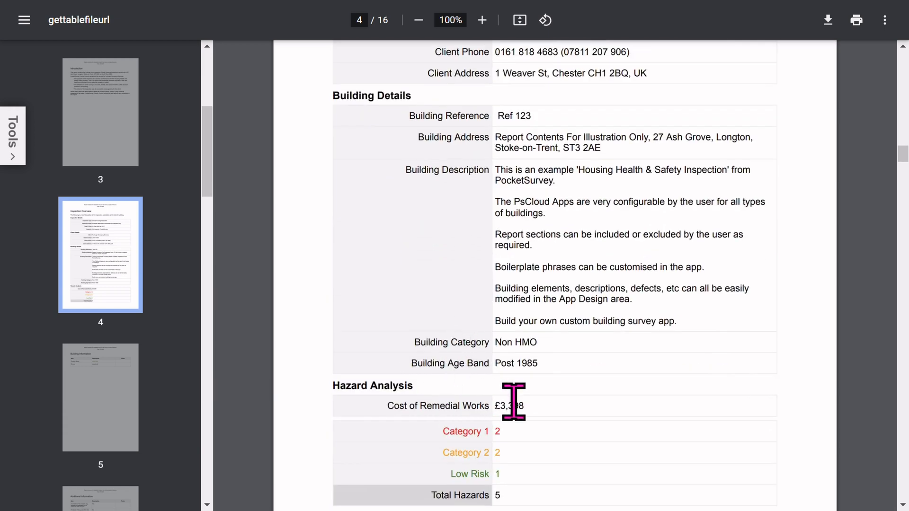
scroll(531, 466, "down", 2)
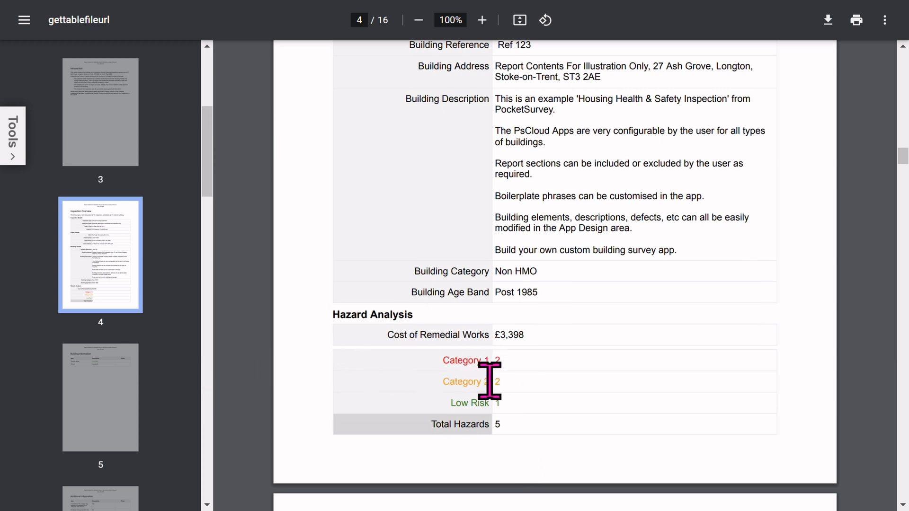
Step: Look through report pages 5 to 7, from Building Information to HHSRS Category 1 Hazards
left_click(112, 399)
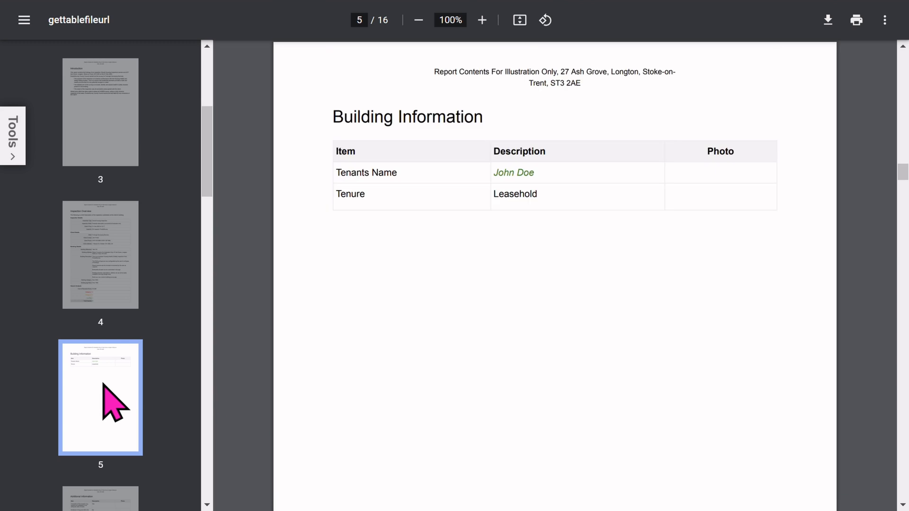
left_click(119, 488)
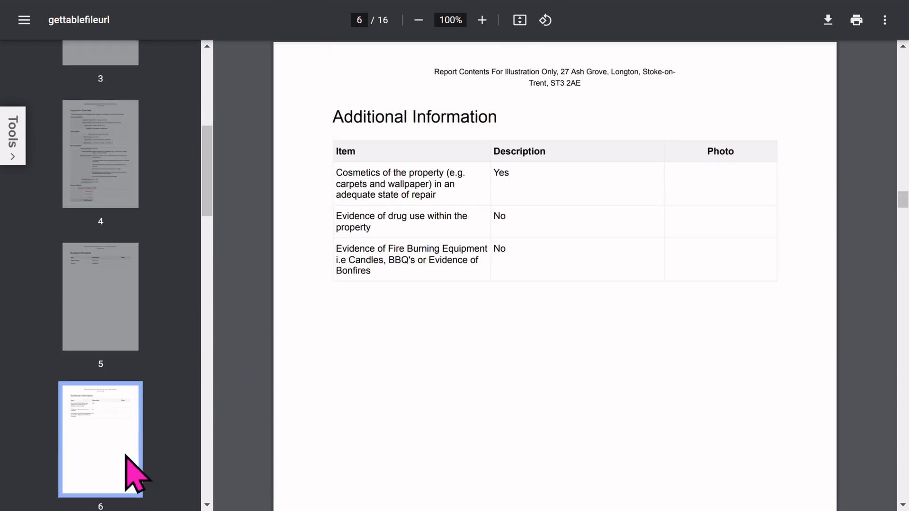
scroll(193, 382, "down", 5)
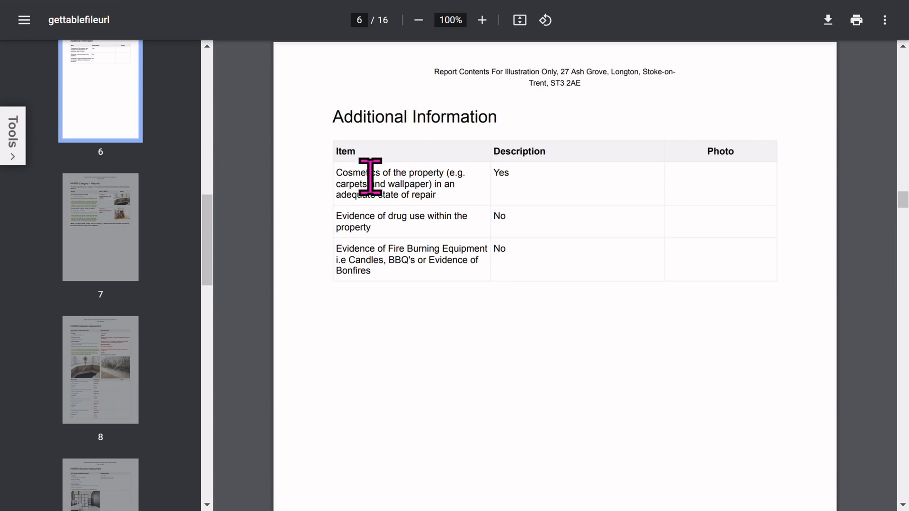
left_click(91, 268)
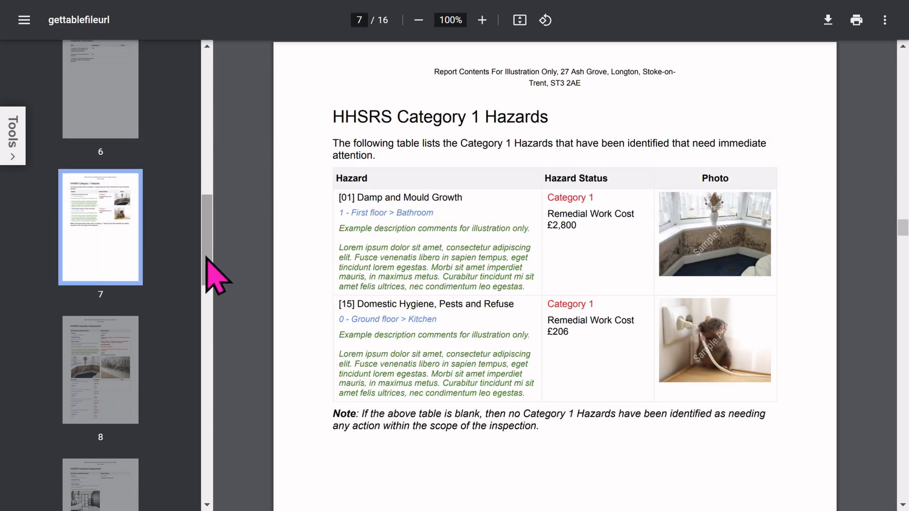
Step: Examine the Damp and Mould Growth assessment on page 8, including its photos and work details
scroll(207, 288, "down", 3)
scroll(207, 287, "down", 2)
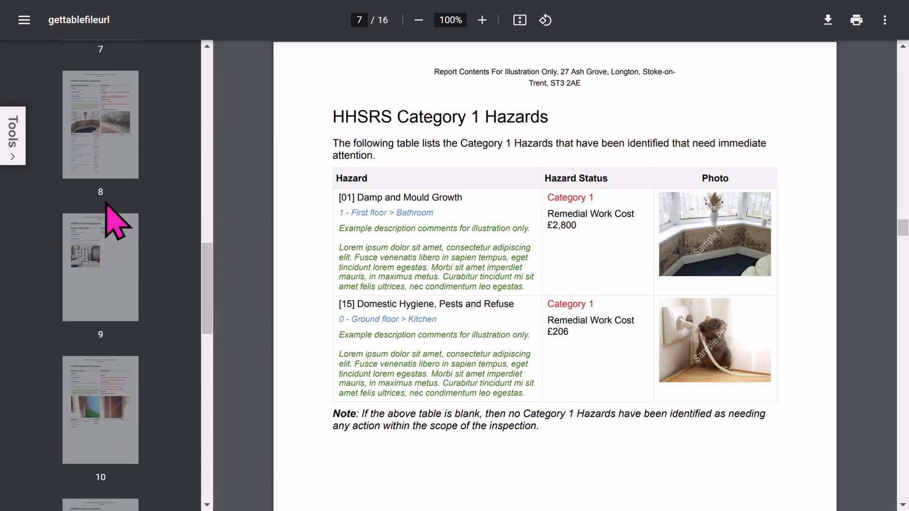
left_click(103, 153)
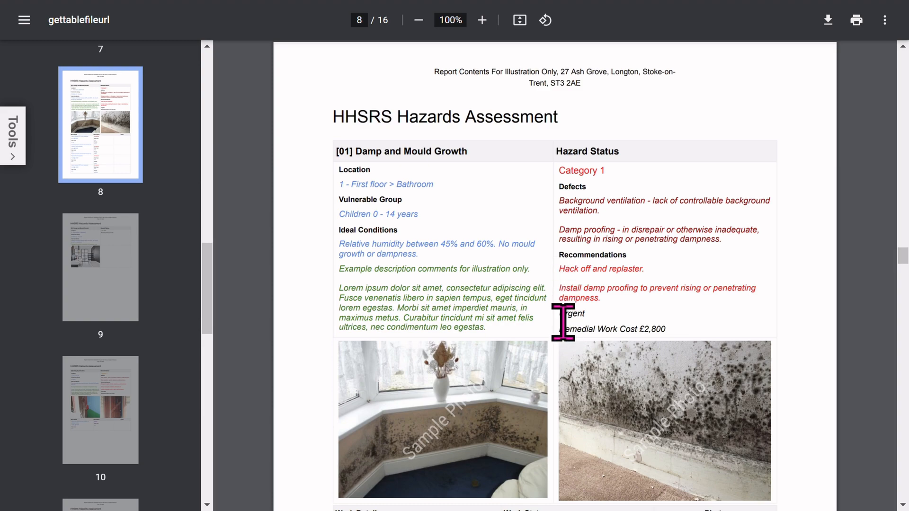
scroll(562, 322, "down", 5)
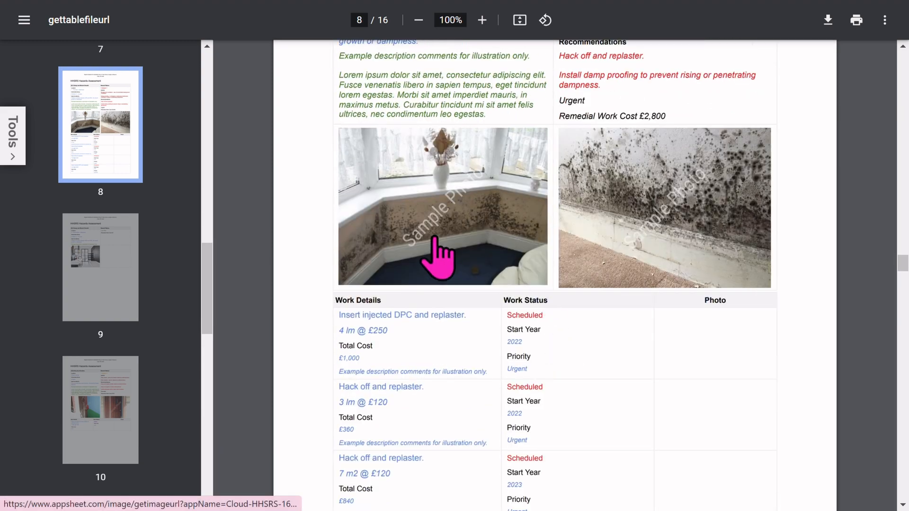
Step: Read the remaining scheduled work items in the table at the end of report page 8
scroll(488, 296, "down", 3)
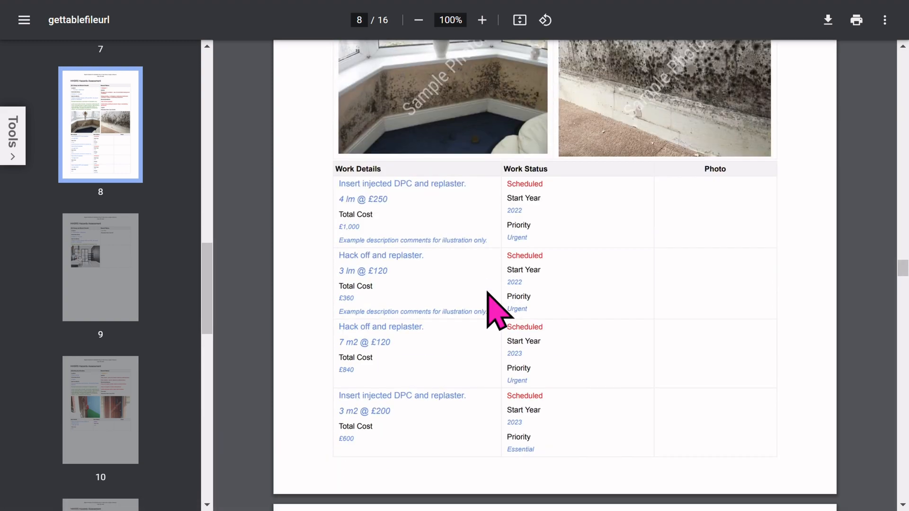
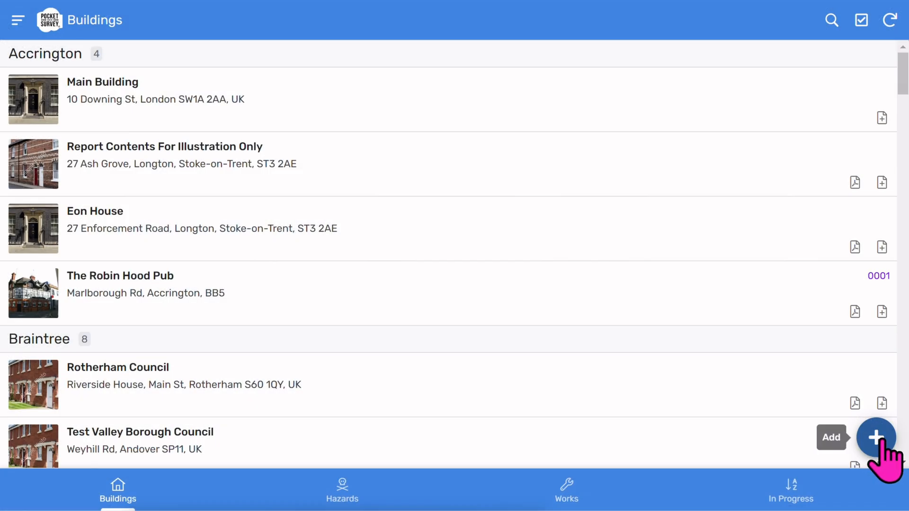
Step: Start a new building record and look through the form's inspection and building detail fields
left_click(876, 438)
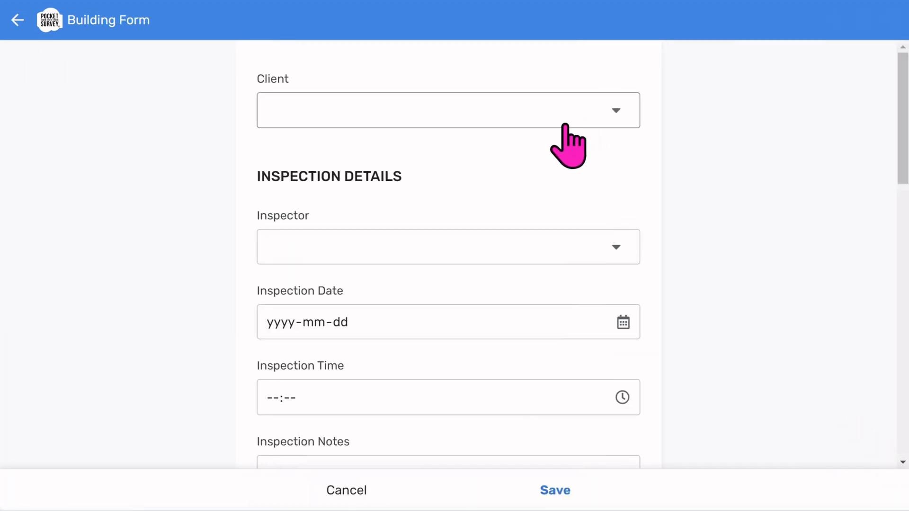
scroll(574, 144, "down", 6)
scroll(571, 131, "down", 10)
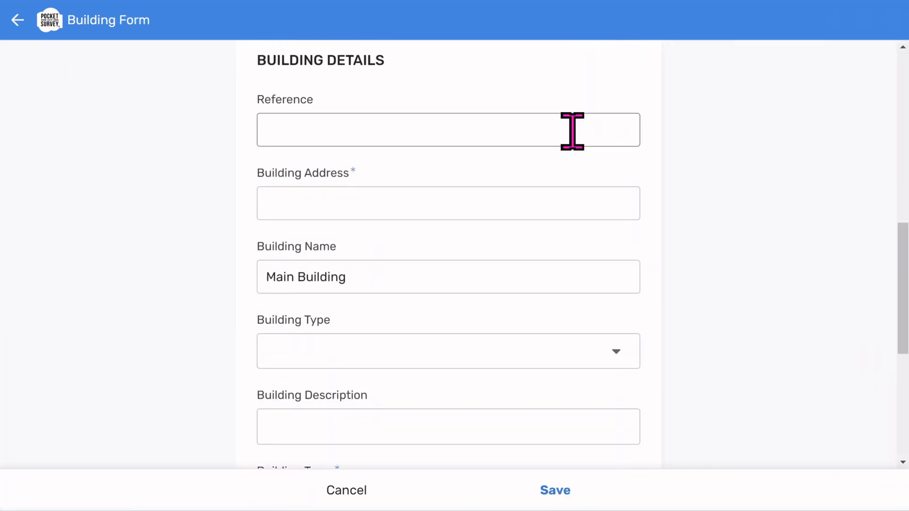
scroll(578, 135, "up", 10)
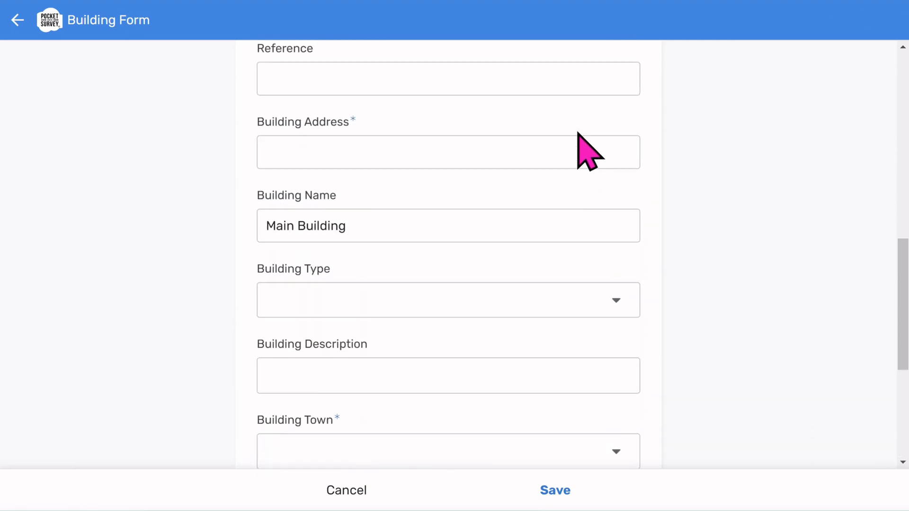
Step: Start a new client for the building and add "My CLient" as its Client Organisation
left_click(560, 119)
left_click(287, 109)
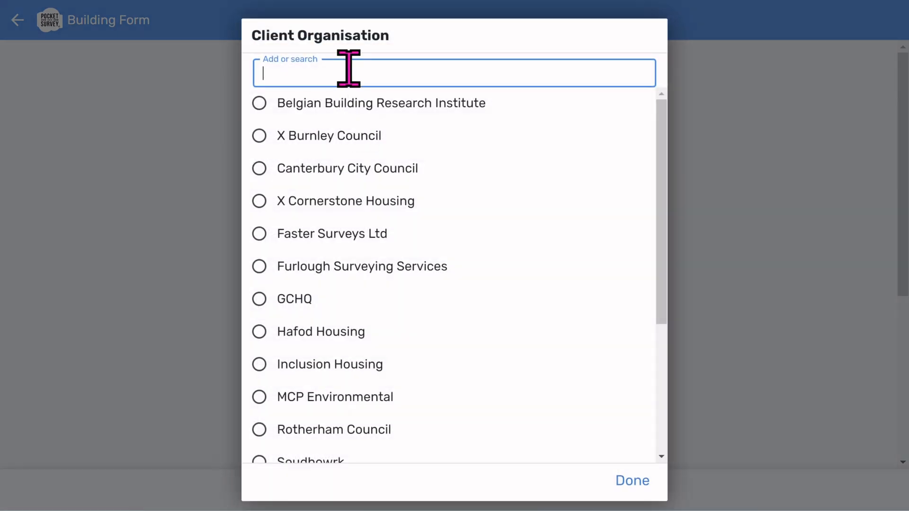
type("My CLient")
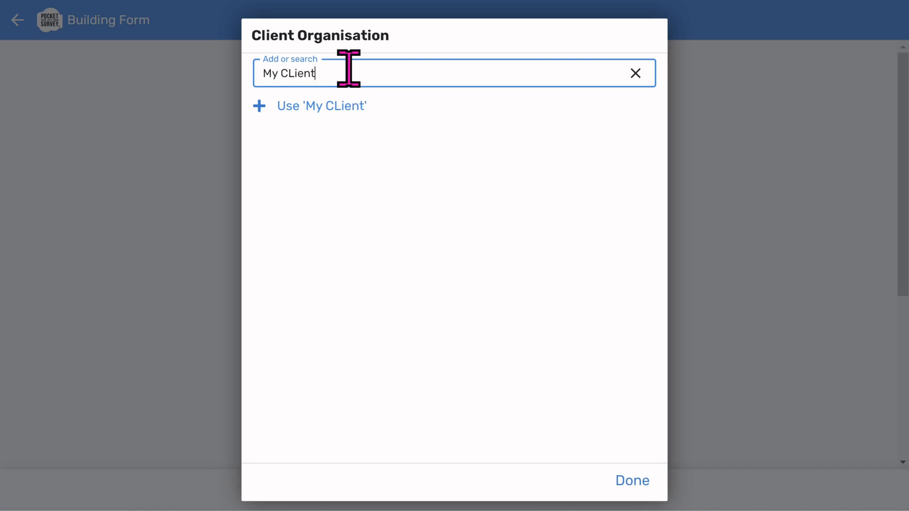
left_click(355, 109)
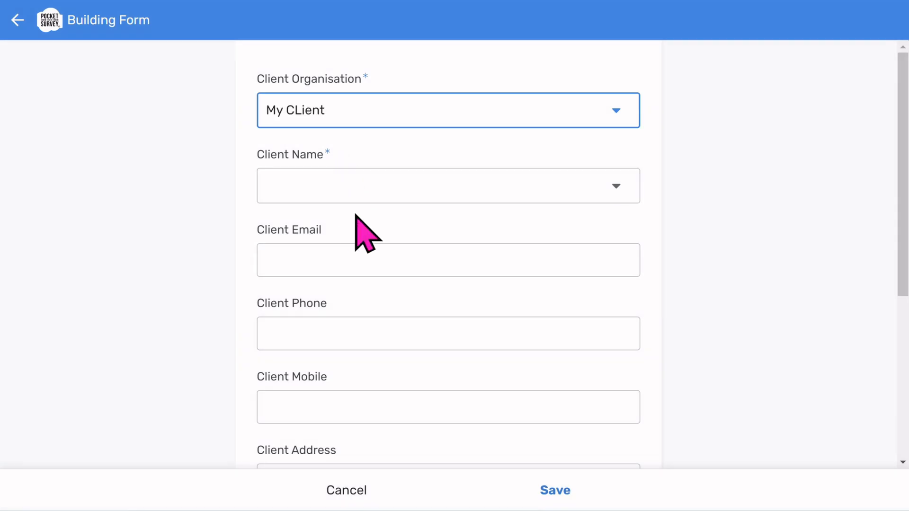
Step: Choose the second listed contact as the Client Name and save the new client
left_click(521, 184)
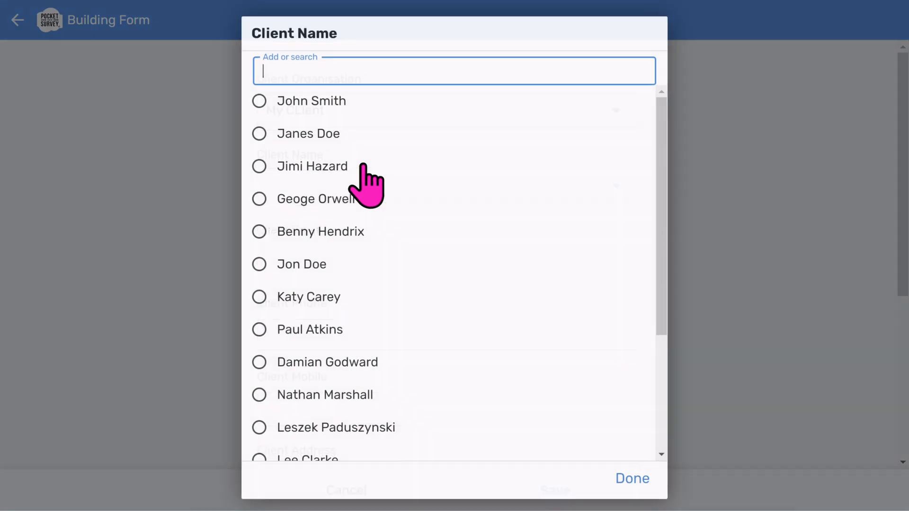
left_click(319, 135)
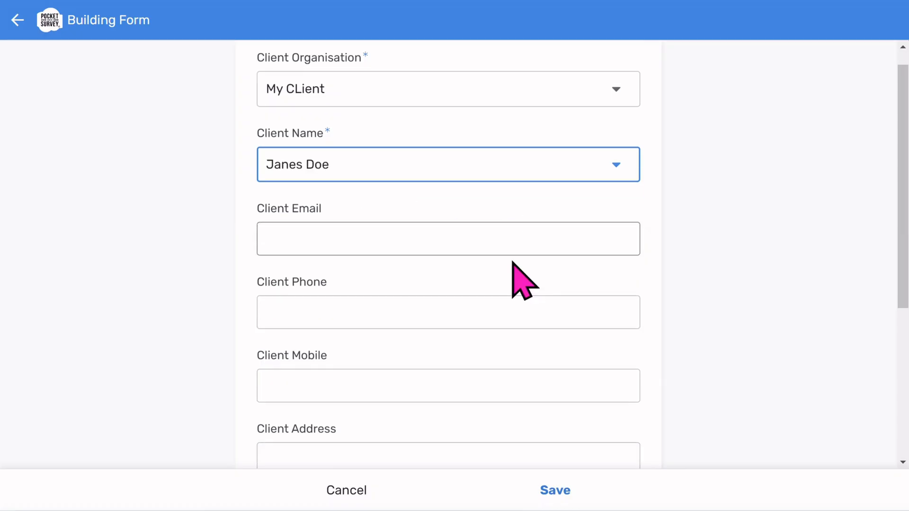
scroll(512, 263, "down", 5)
scroll(512, 263, "up", 6)
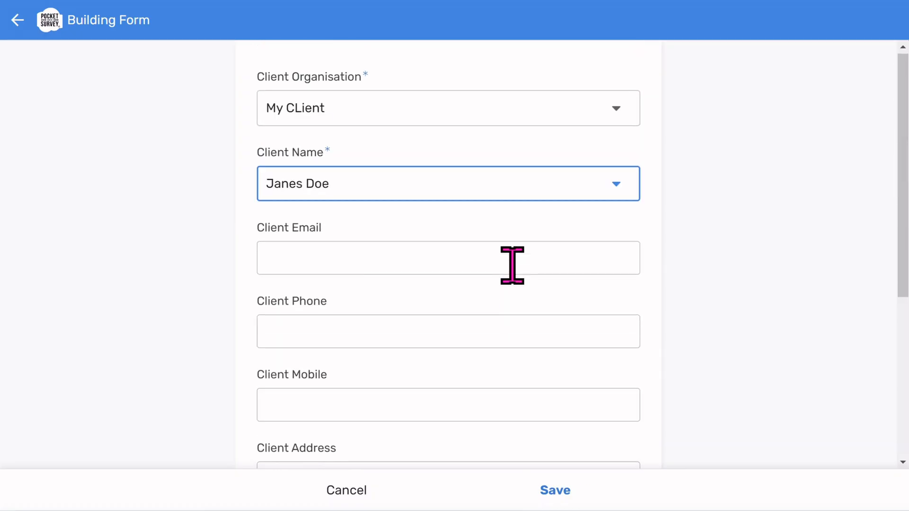
left_click(555, 490)
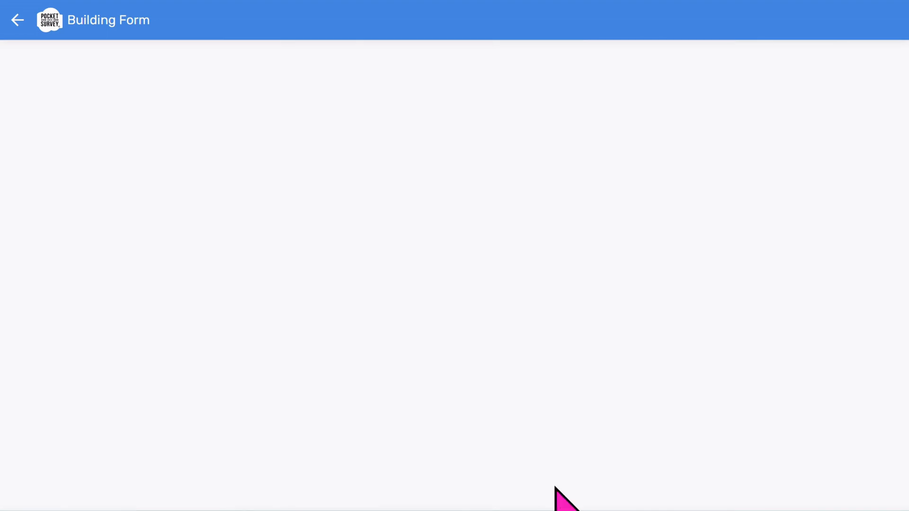
Step: Assign the PocketSurvey inspector as the Inspector in the Inspection Details
left_click(486, 241)
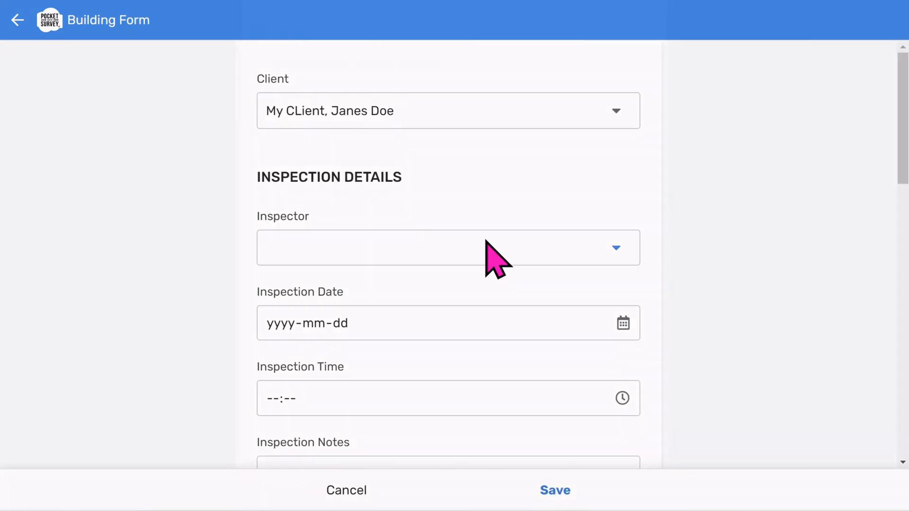
left_click(486, 241)
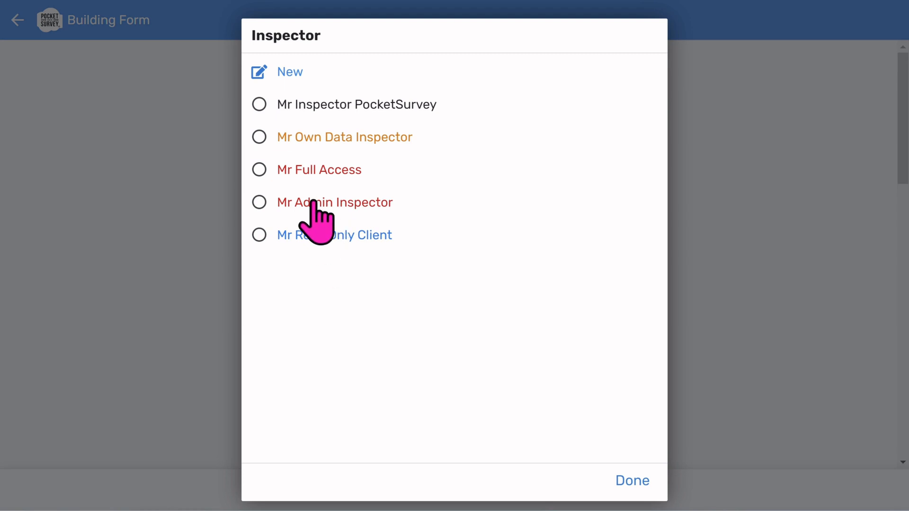
left_click(339, 110)
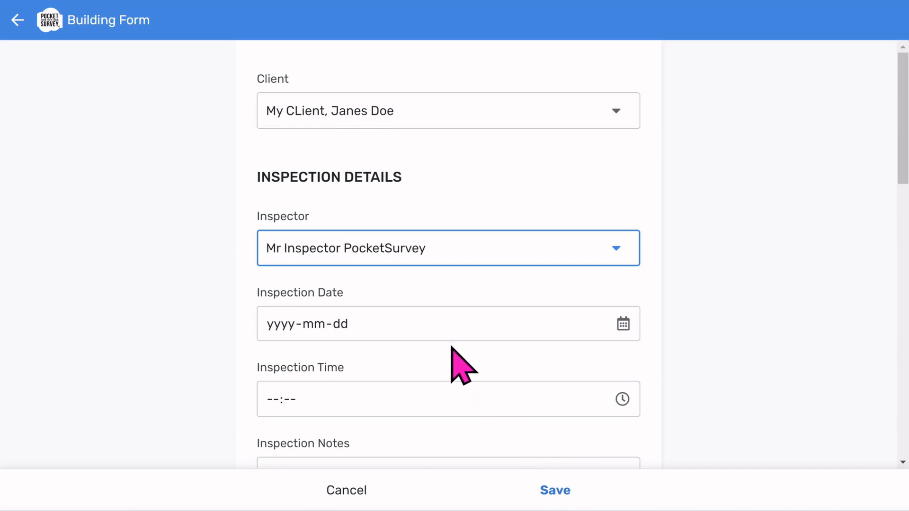
Step: Set the Inspection Date to today, 2023-07-18, and the Inspection Time to 15:19
left_click(607, 322)
left_click(620, 324)
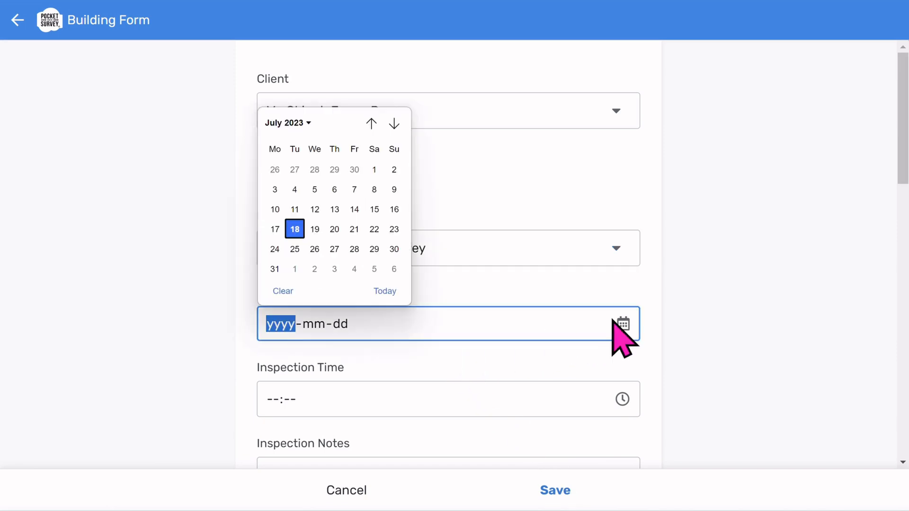
left_click(384, 291)
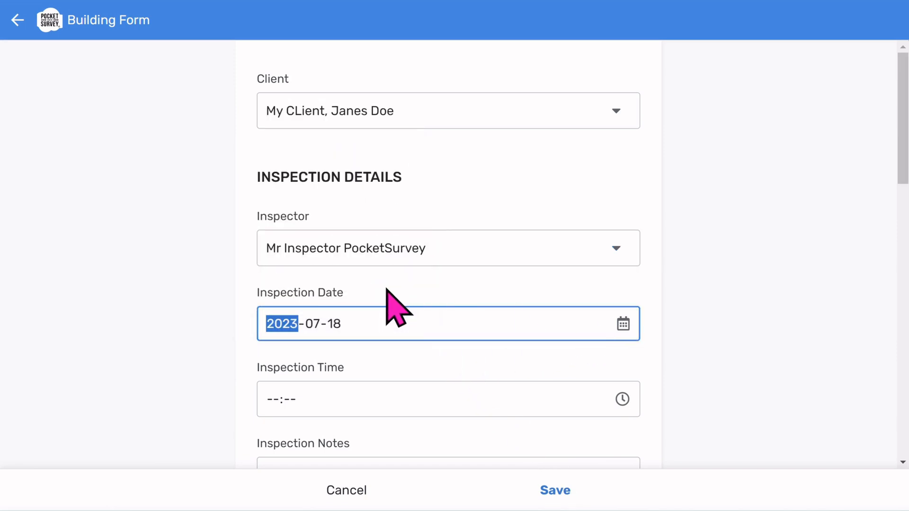
left_click(622, 399)
left_click(318, 264)
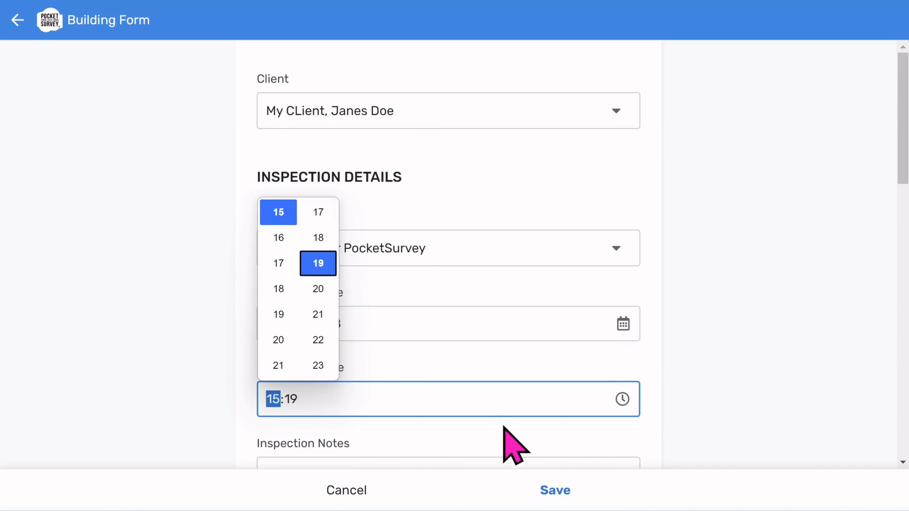
left_click(480, 415)
Step: Set the Inspection Status to Started, leaving the Inspection Notes empty
scroll(477, 426, "down", 5)
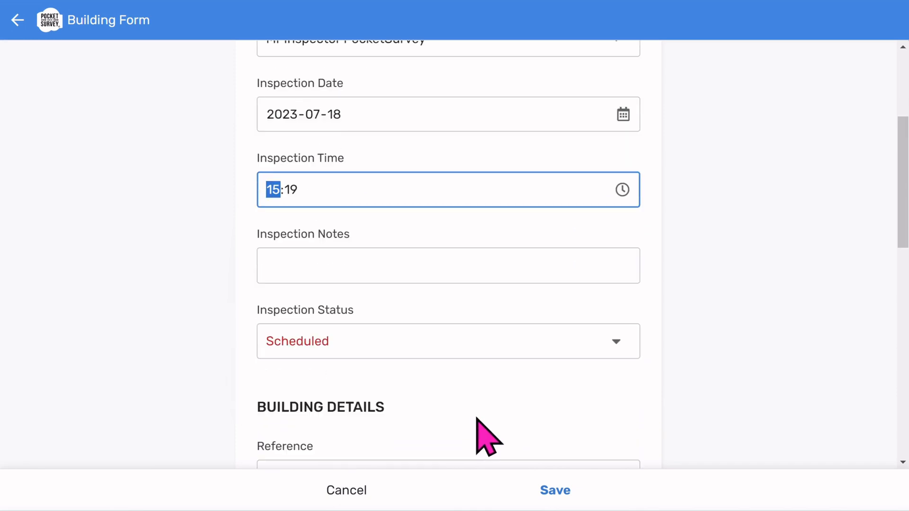
left_click(375, 263)
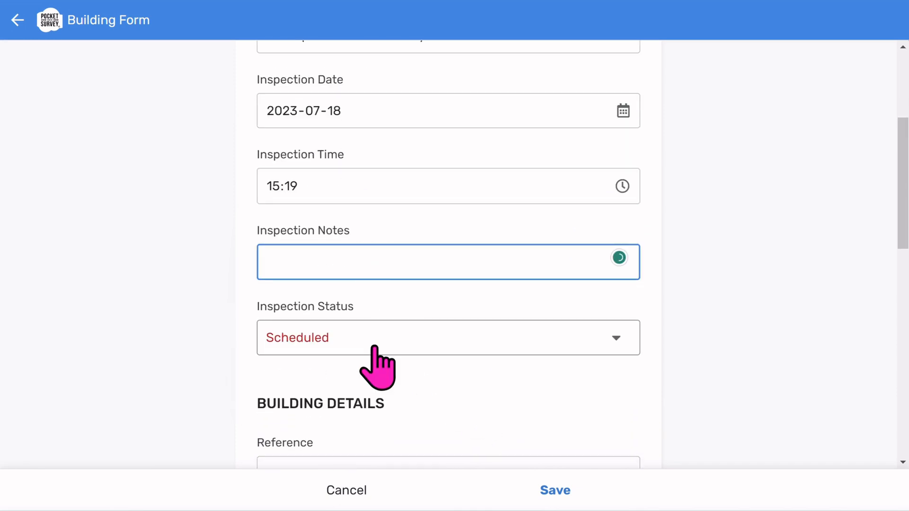
left_click(374, 348)
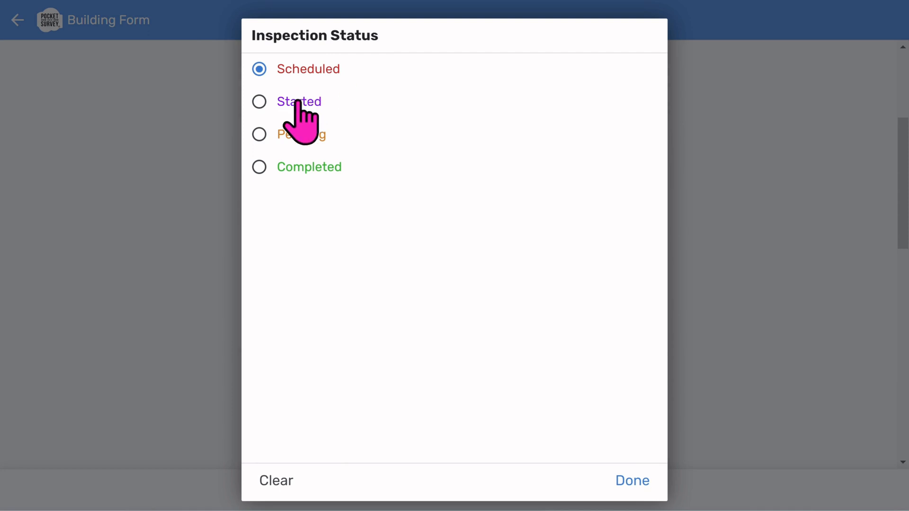
left_click(297, 111)
left_click(630, 479)
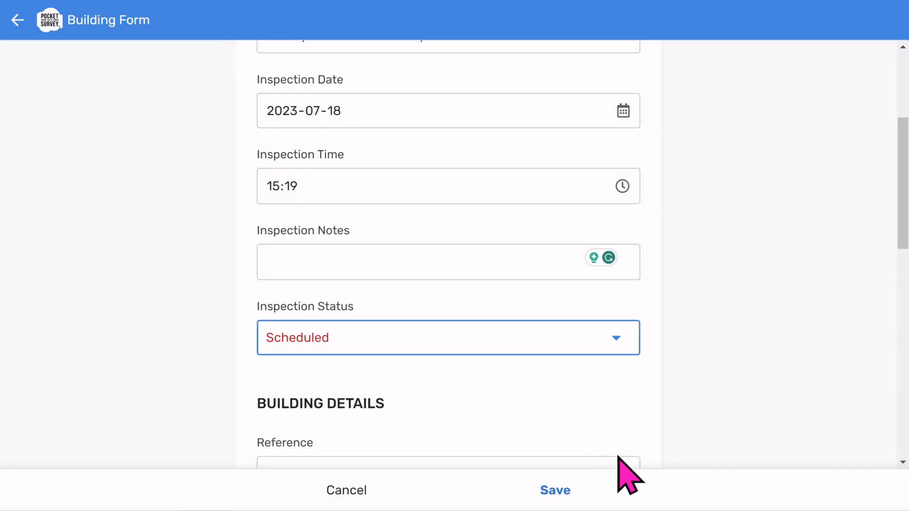
scroll(518, 331, "down", 3)
scroll(516, 317, "down", 2)
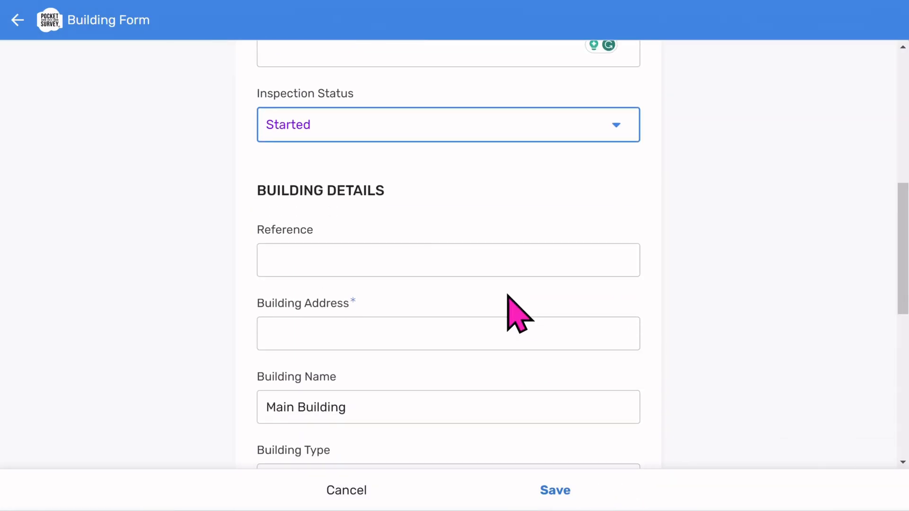
Step: Enter UPRN 1234 as the building's Reference and fill in the Building Address with the suggested full address
left_click(412, 256)
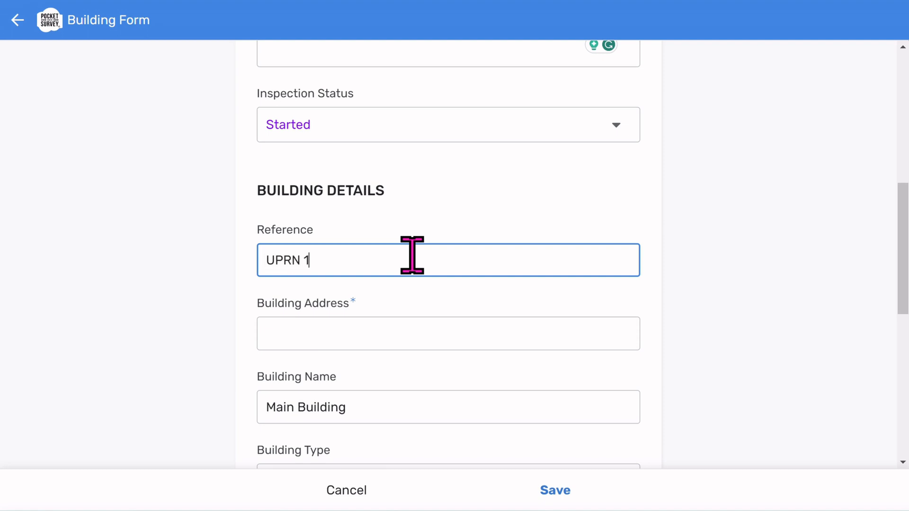
left_click(363, 337)
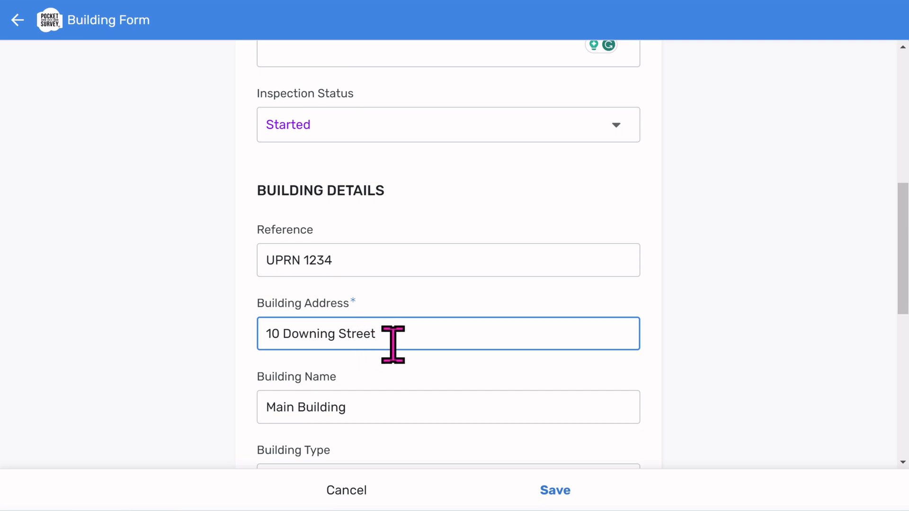
type("10 Downing Street")
left_click(402, 363)
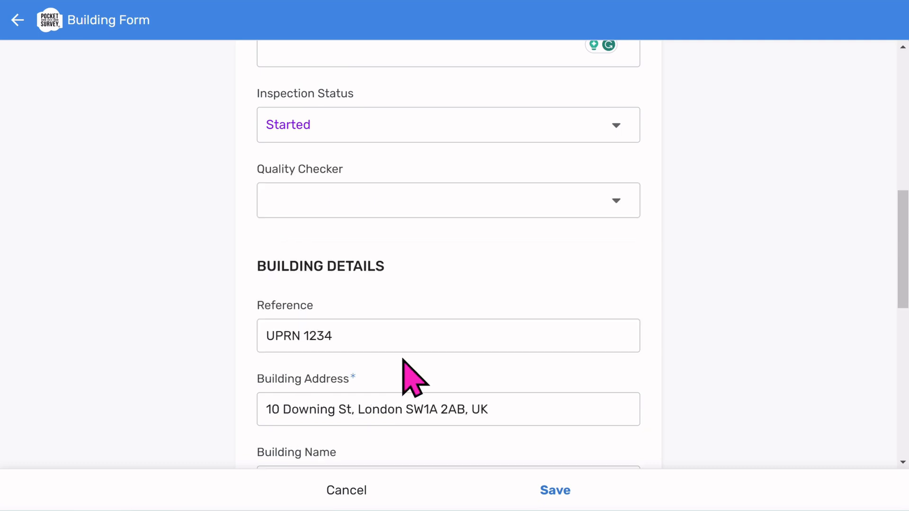
Step: Set the Building Type to Bungalow in the Building Details section
scroll(544, 336, "down", 5)
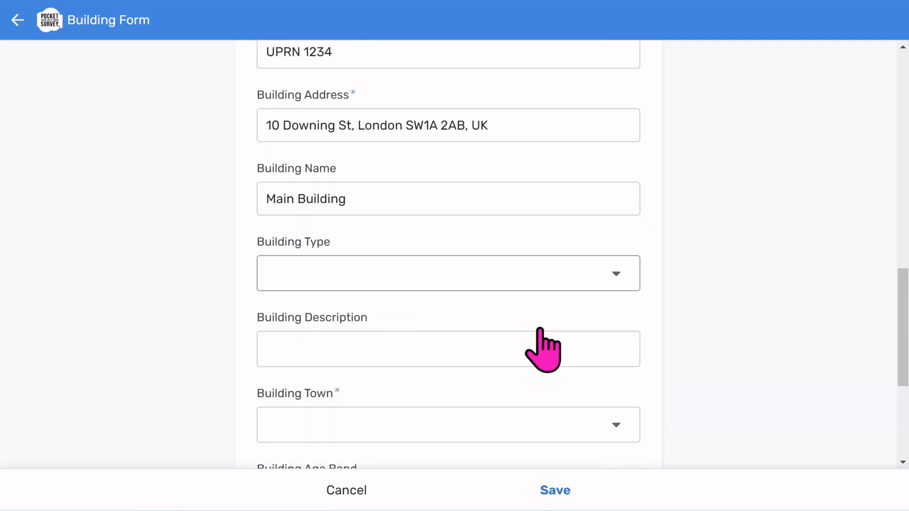
left_click_drag(349, 198, 241, 207)
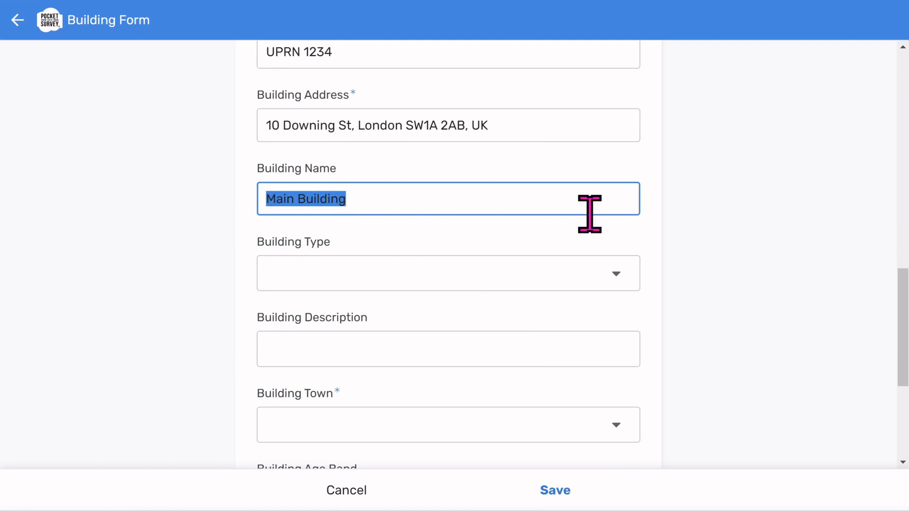
scroll(775, 268, "down", 1)
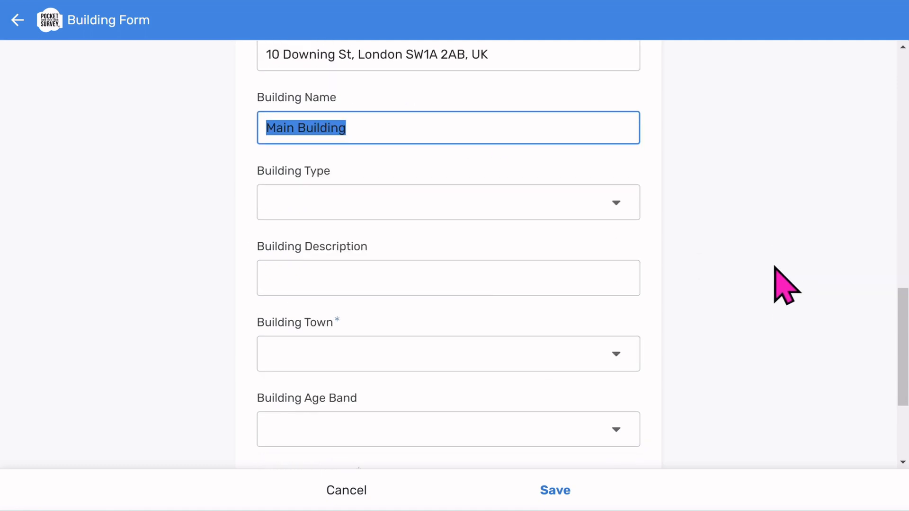
left_click(605, 209)
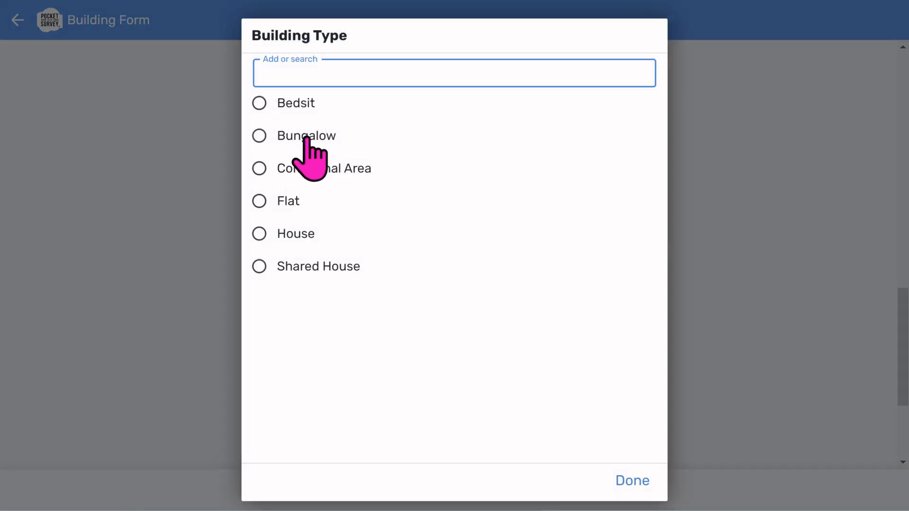
left_click(306, 138)
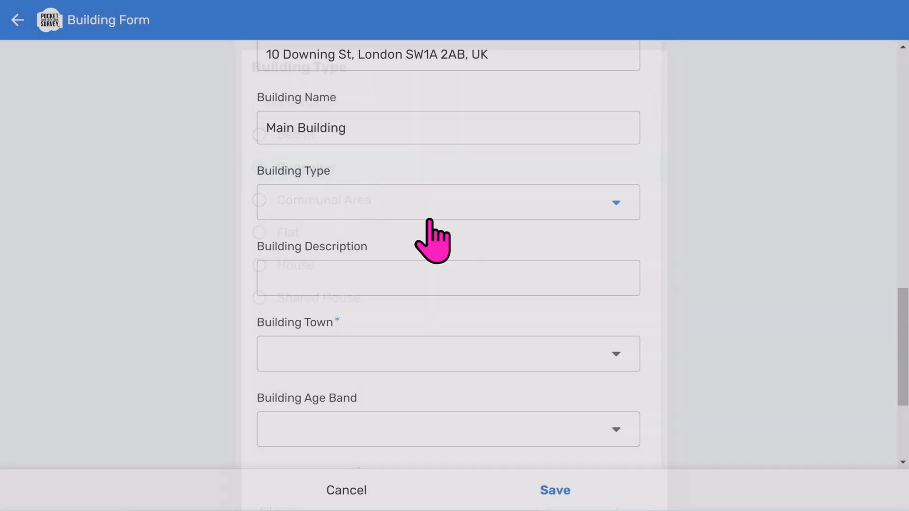
Step: Set the Building Town to Accrington, leaving the Building Description empty
left_click(396, 275)
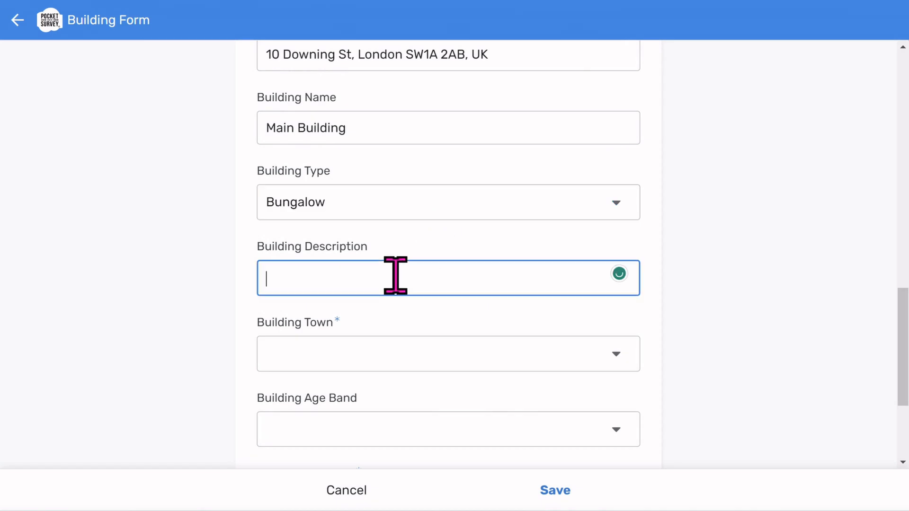
scroll(403, 284, "down", 3)
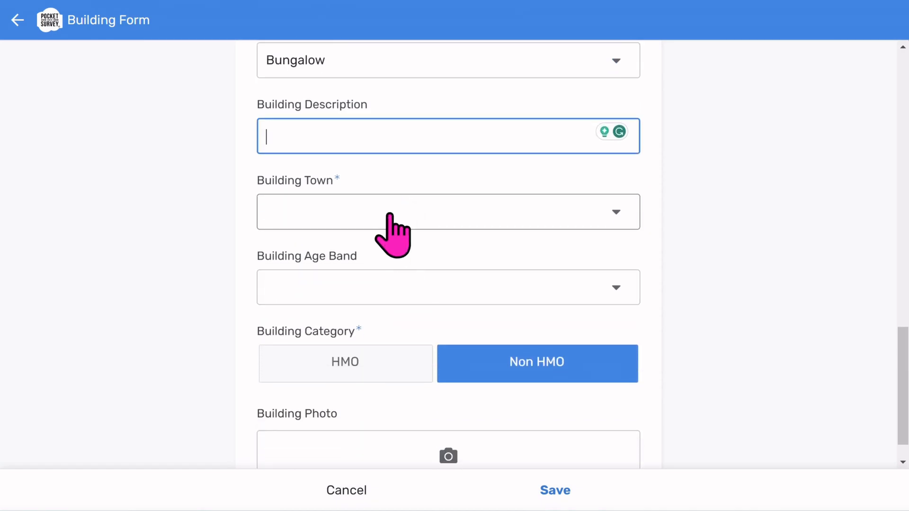
left_click(390, 213)
left_click(298, 103)
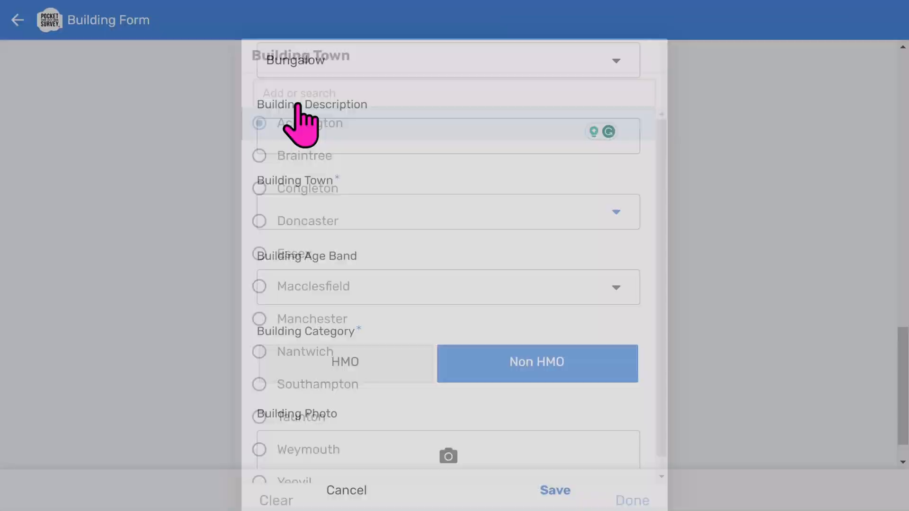
scroll(622, 300, "down", 1)
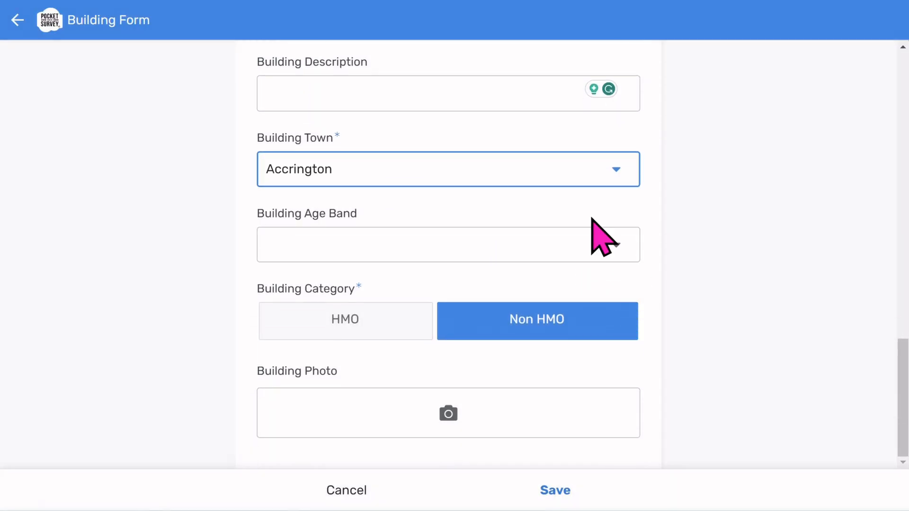
Step: Set the Building Age Band to Pre 1947 and the Building Category to Non HMO
left_click(584, 232)
left_click(315, 176)
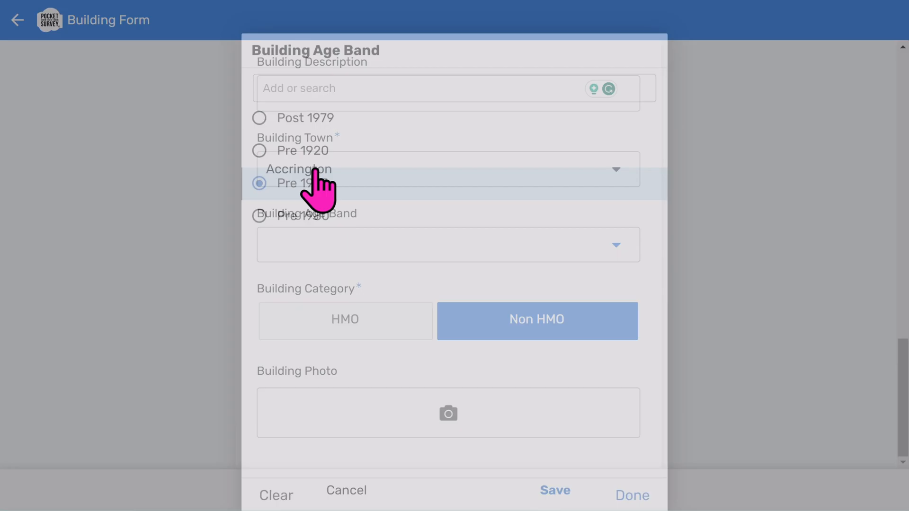
left_click(358, 331)
left_click(512, 326)
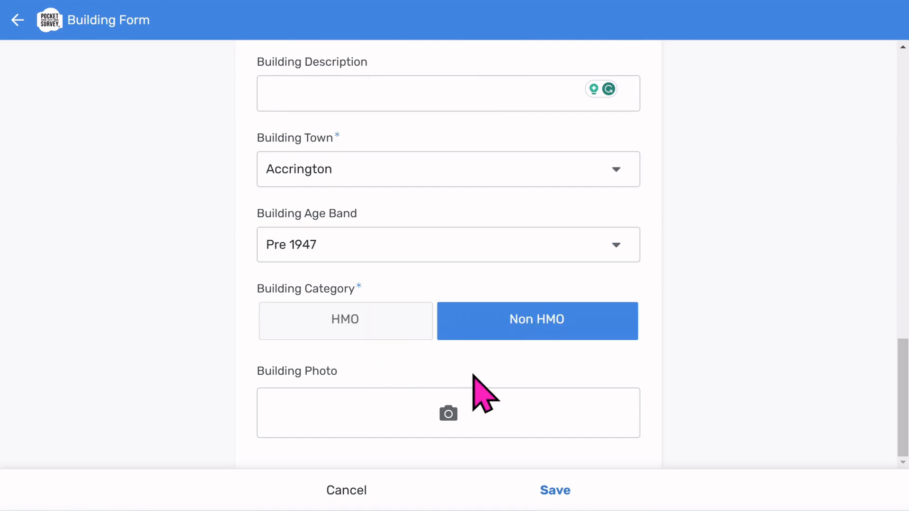
Step: Add Downing Street.jpg from the HHSRS folder as the Building Photo
left_click(449, 413)
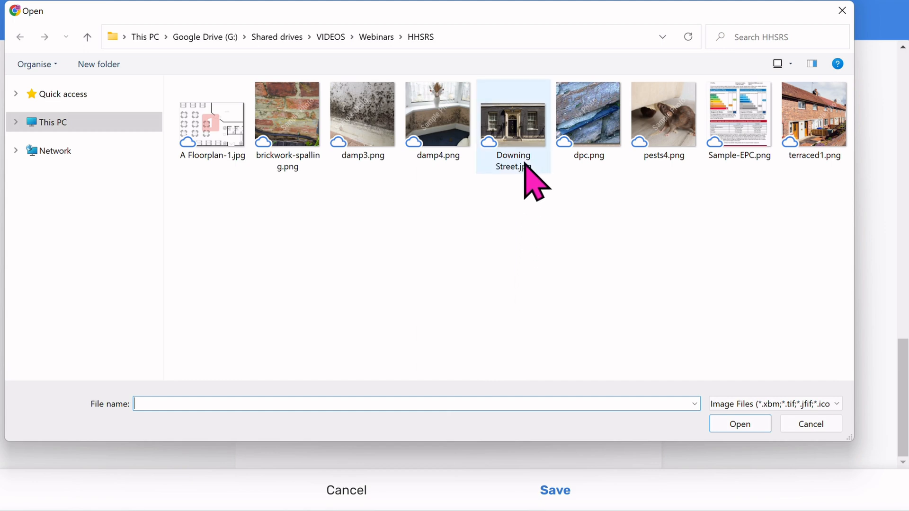
left_click(523, 146)
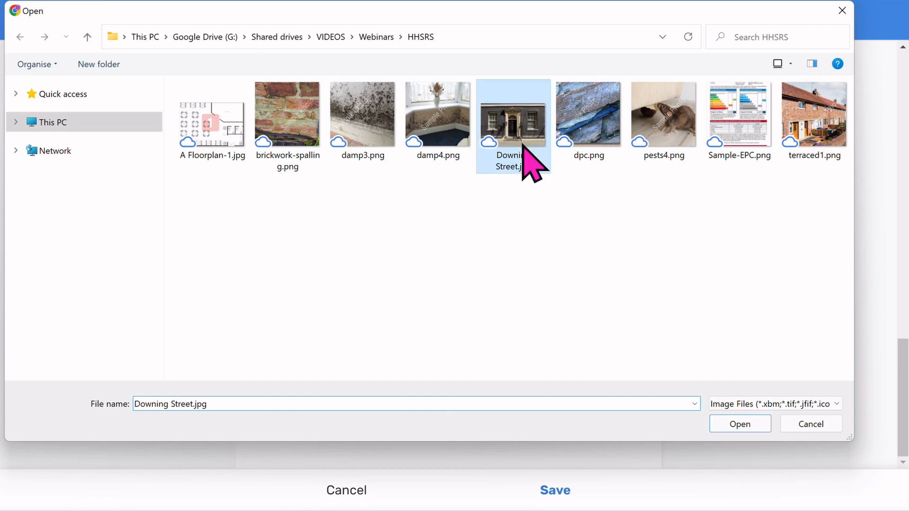
left_click(732, 424)
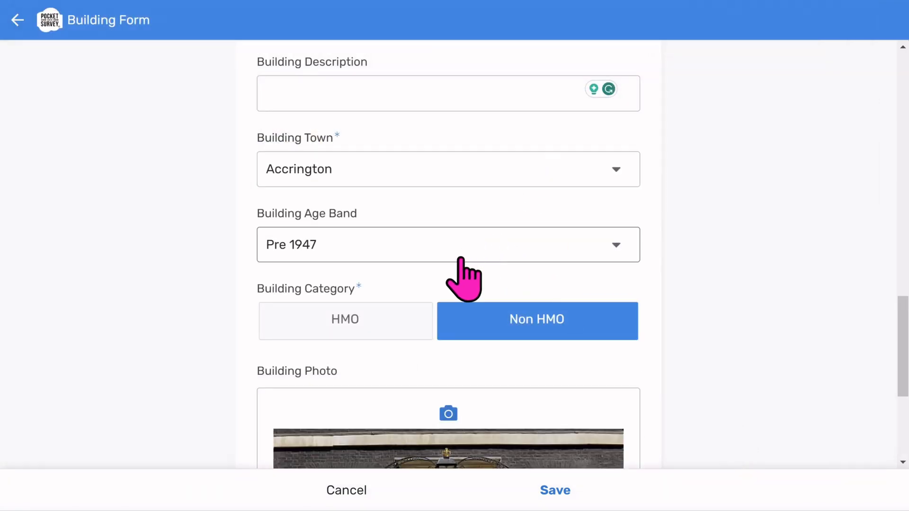
scroll(466, 277, "down", 5)
scroll(465, 256, "down", 1)
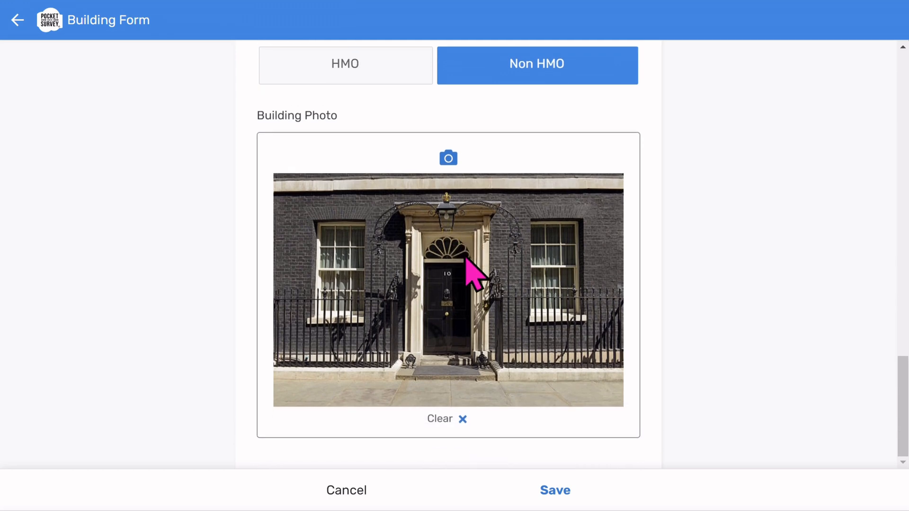
Step: Set the required Inspection Type to Social Housing Inspection and save the building
left_click(559, 491)
left_click(484, 112)
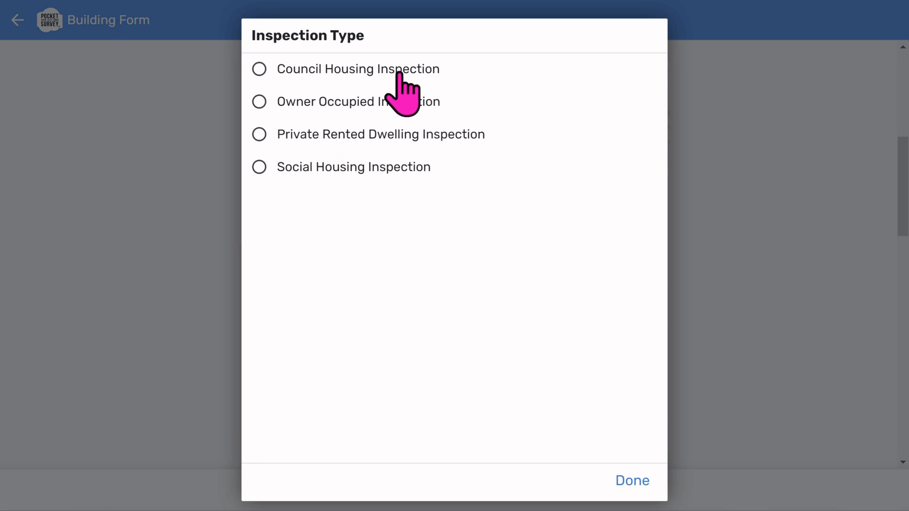
left_click(396, 165)
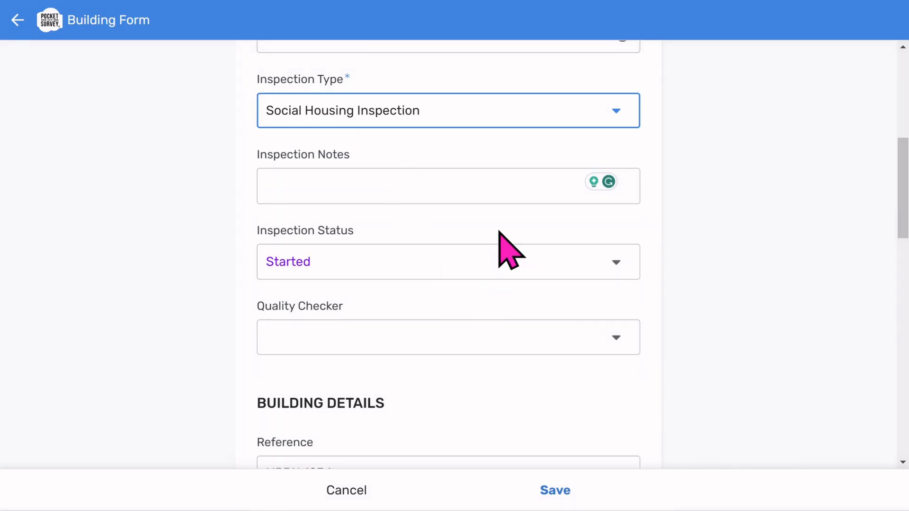
left_click(568, 490)
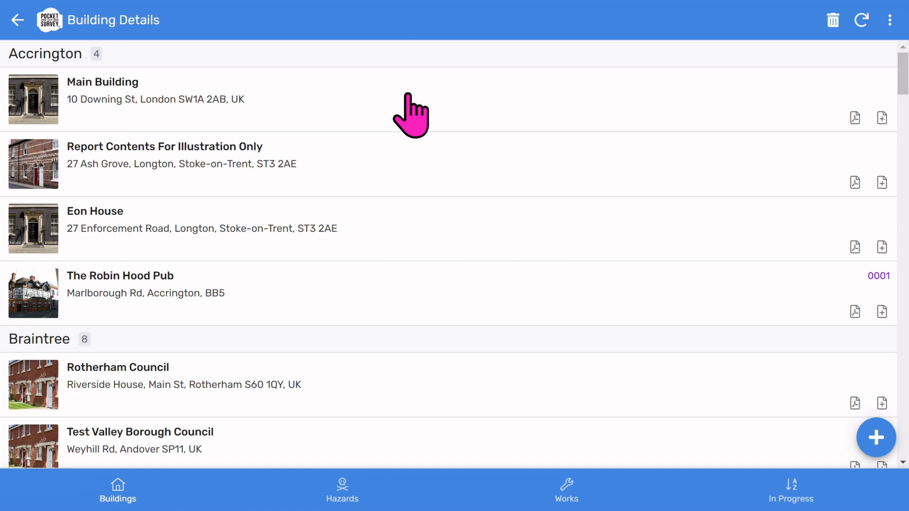
Step: Open the Main Building record in the Accrington group and start adding a hazard to it
left_click(408, 97)
scroll(385, 175, "down", 5)
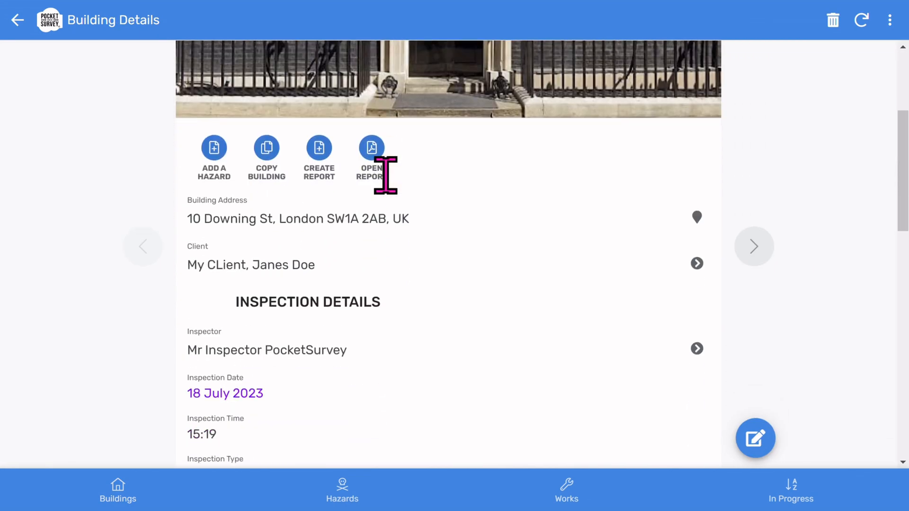
scroll(385, 175, "down", 3)
scroll(386, 184, "down", 1)
scroll(386, 189, "up", 7)
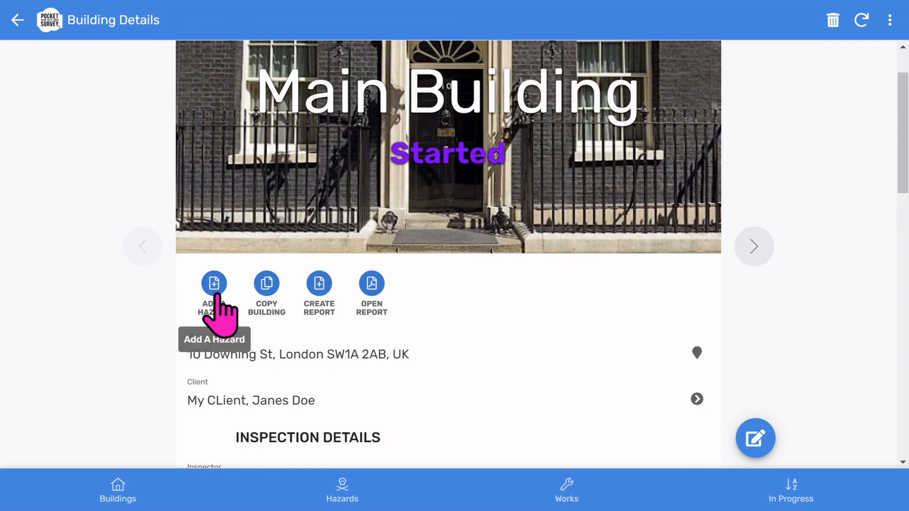
left_click(216, 286)
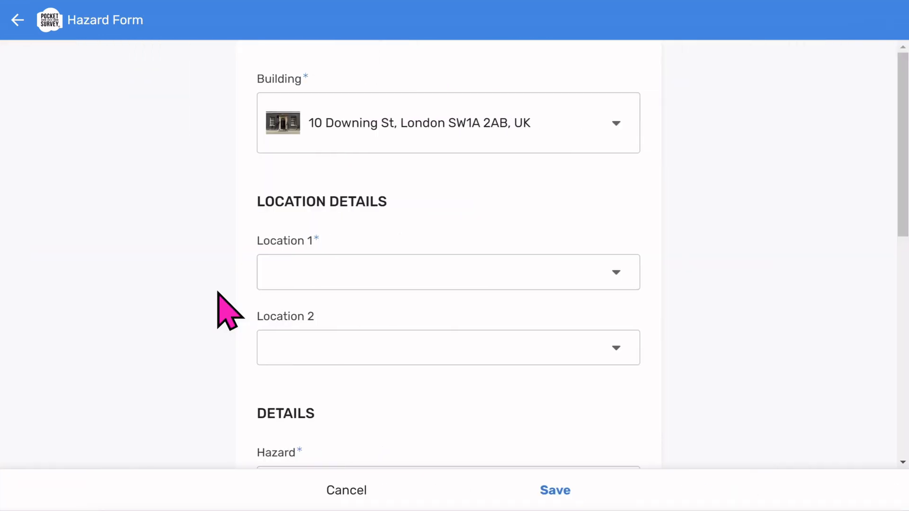
Step: Set the hazard's Location 1 to 0 - Ground floor and Location 2 to Bathroom
left_click(615, 275)
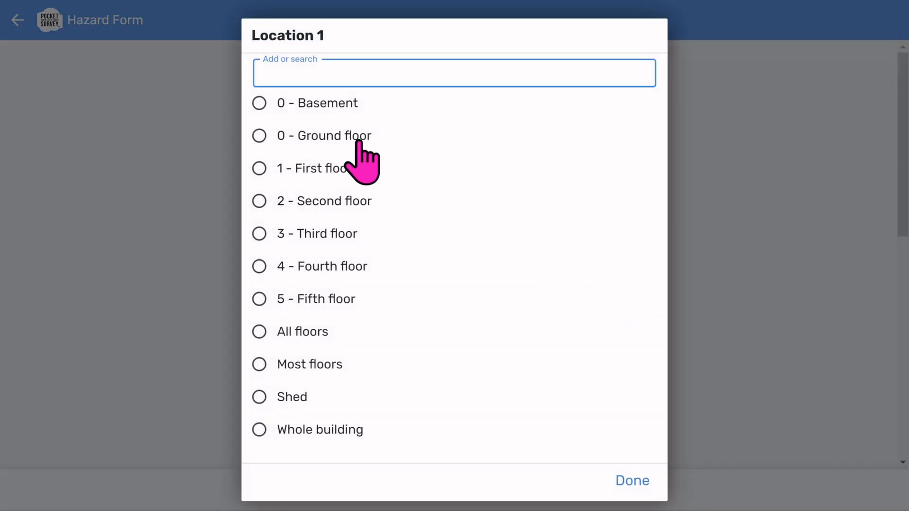
left_click(360, 142)
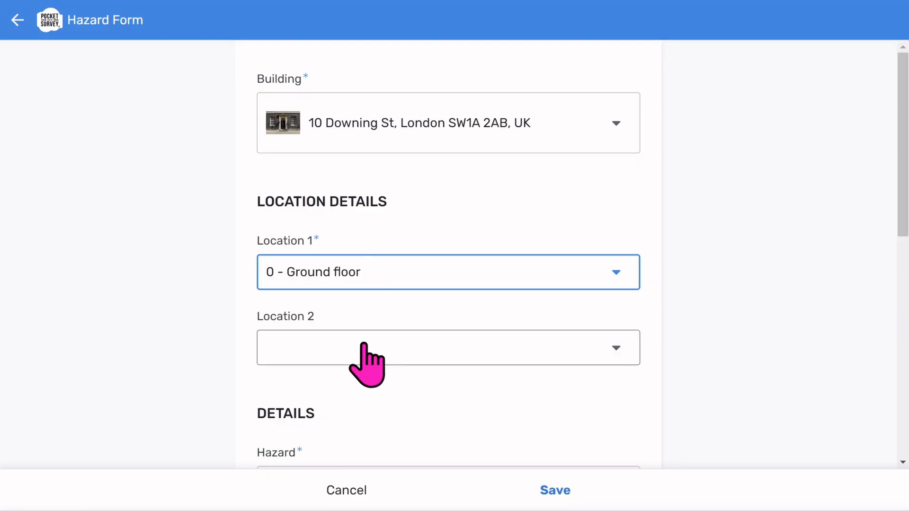
left_click(364, 347)
left_click(326, 147)
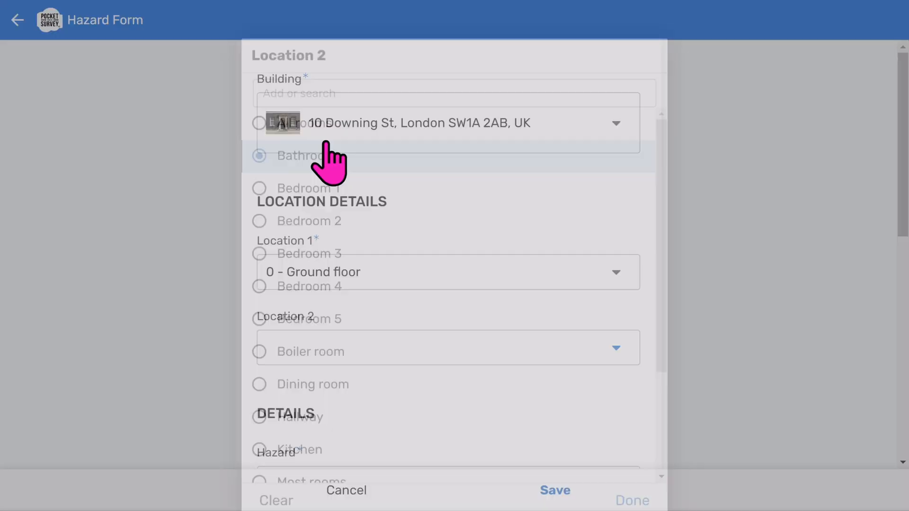
Step: Select Damp and Mould Growth as the Hazard and set its Hazard Status to Category 1
scroll(473, 303, "down", 3)
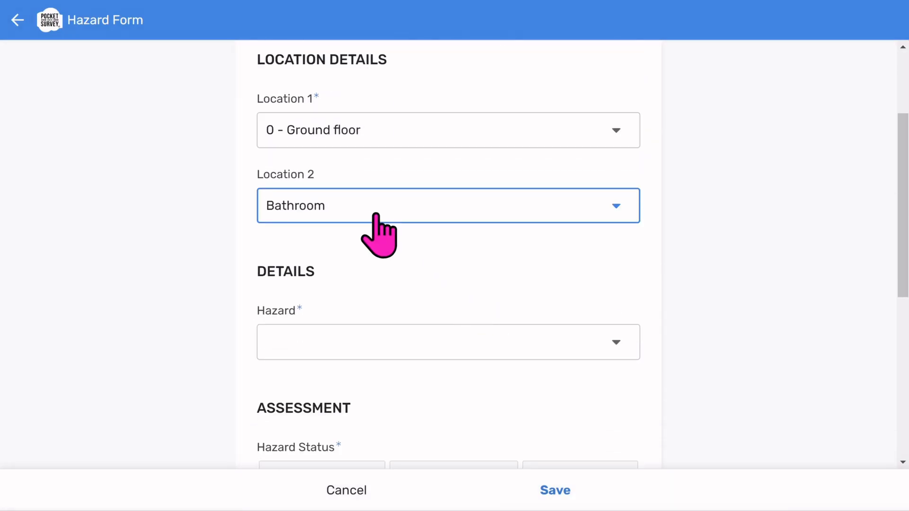
scroll(395, 284, "down", 2)
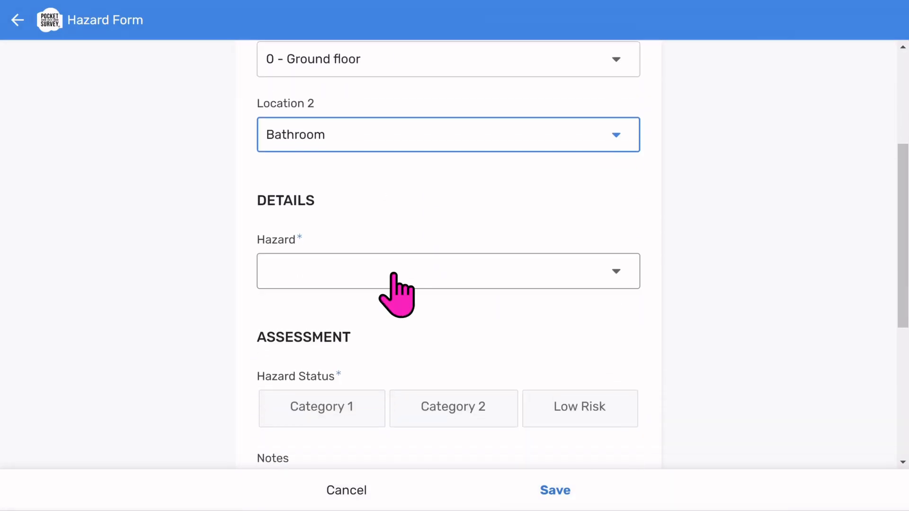
left_click(465, 276)
left_click(341, 106)
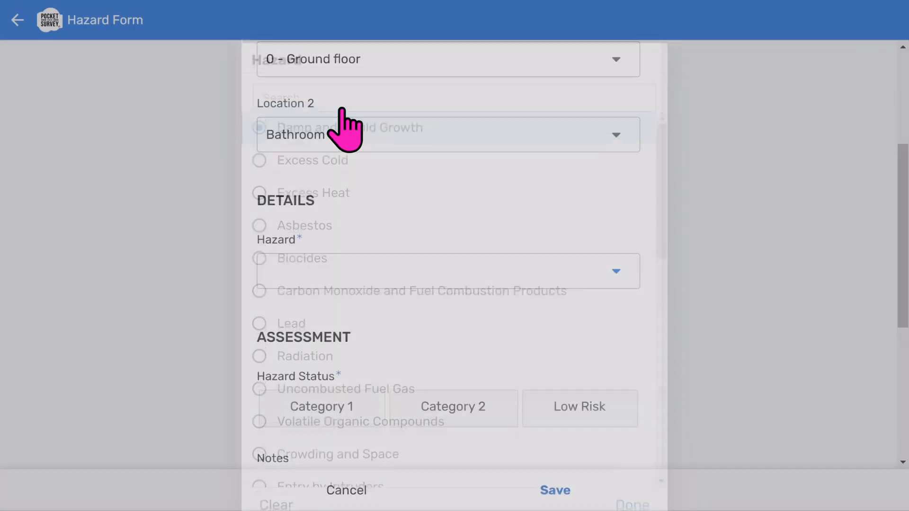
scroll(331, 430, "down", 4)
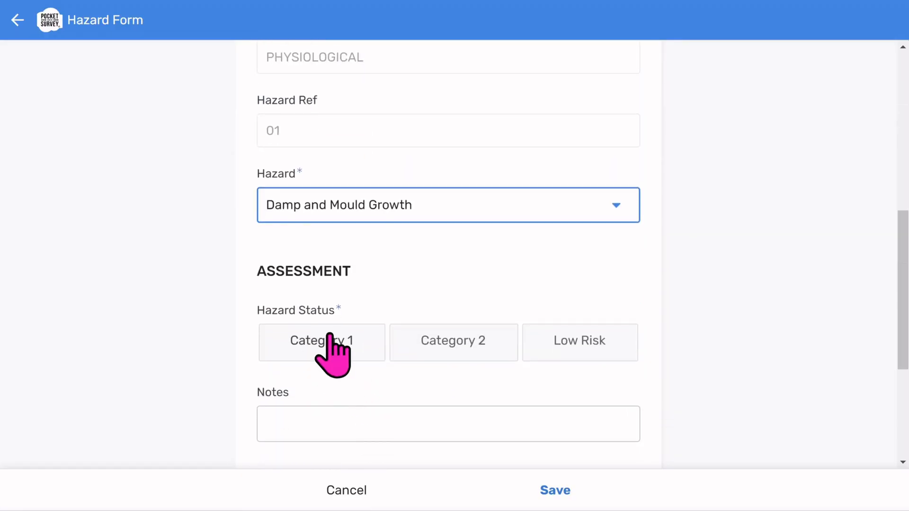
left_click(332, 340)
Step: Leave the hazard's Notes empty and open the Defects List for selection
scroll(517, 300, "down", 3)
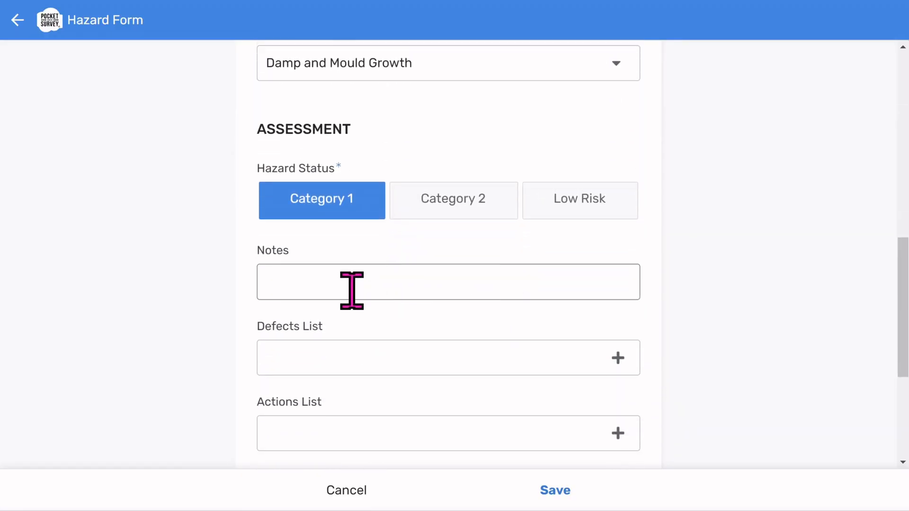
left_click(288, 284)
scroll(617, 308, "down", 3)
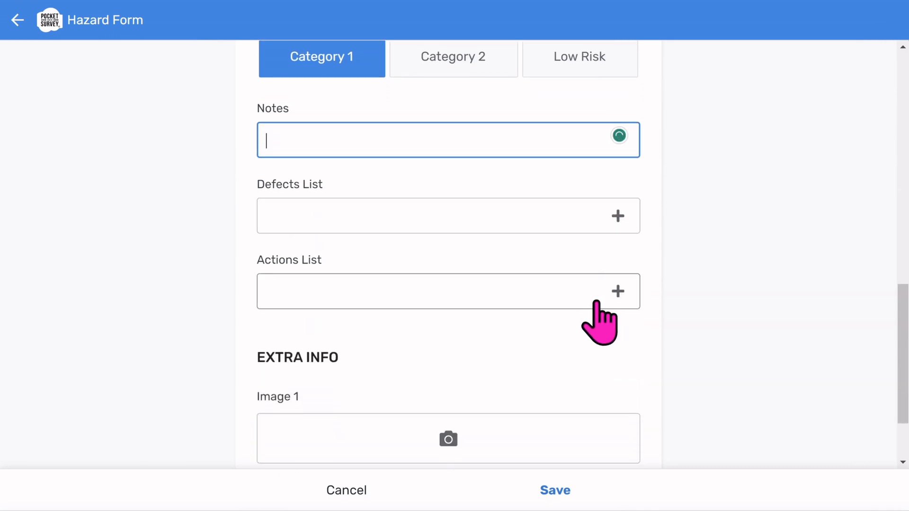
left_click(618, 216)
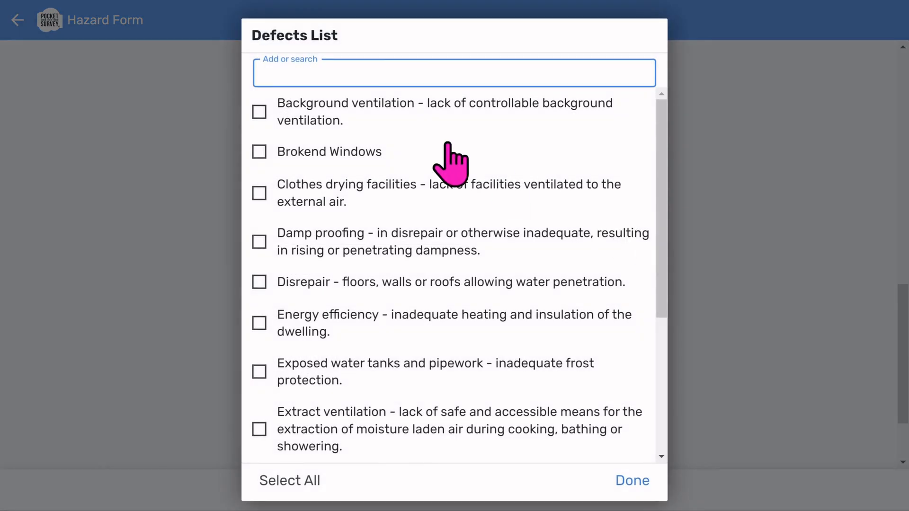
left_click(262, 113)
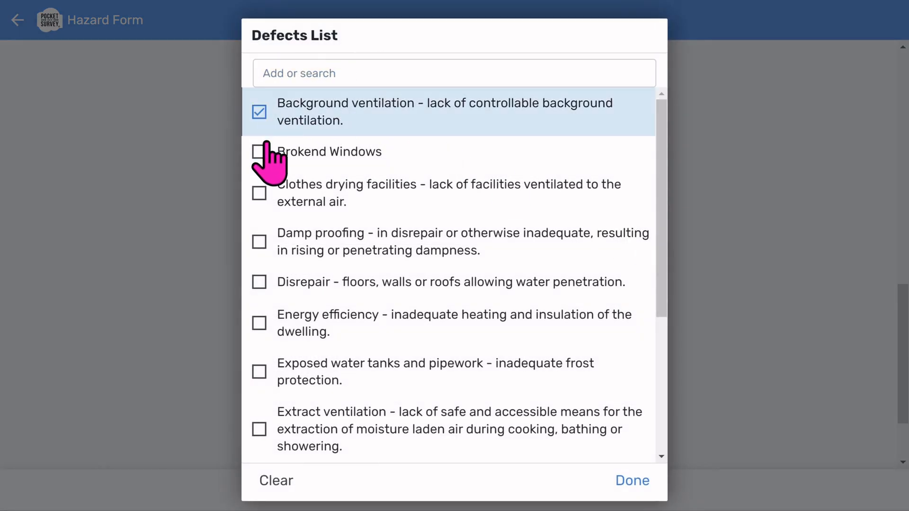
left_click(261, 152)
left_click(258, 113)
left_click(260, 152)
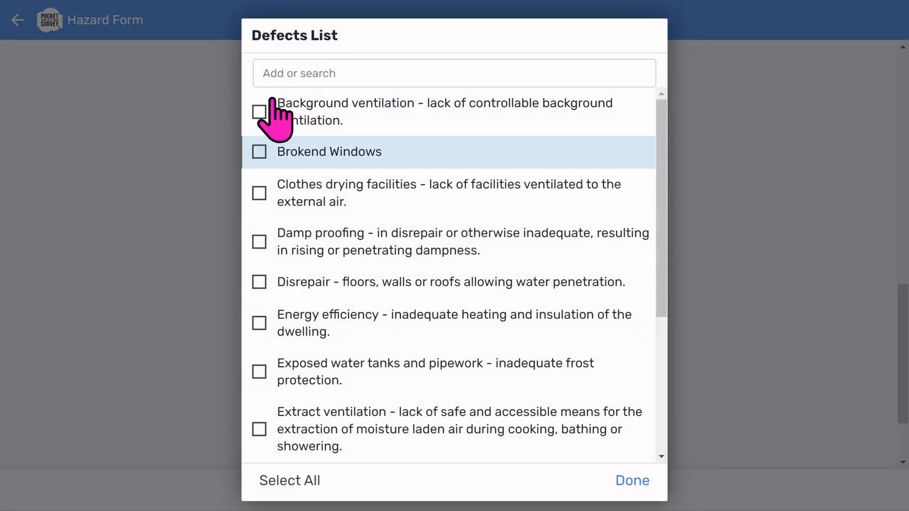
Step: Search the defects for Damp and select the Damp proofing defect about disrepair or inadequacy
left_click(283, 73)
type("Damp")
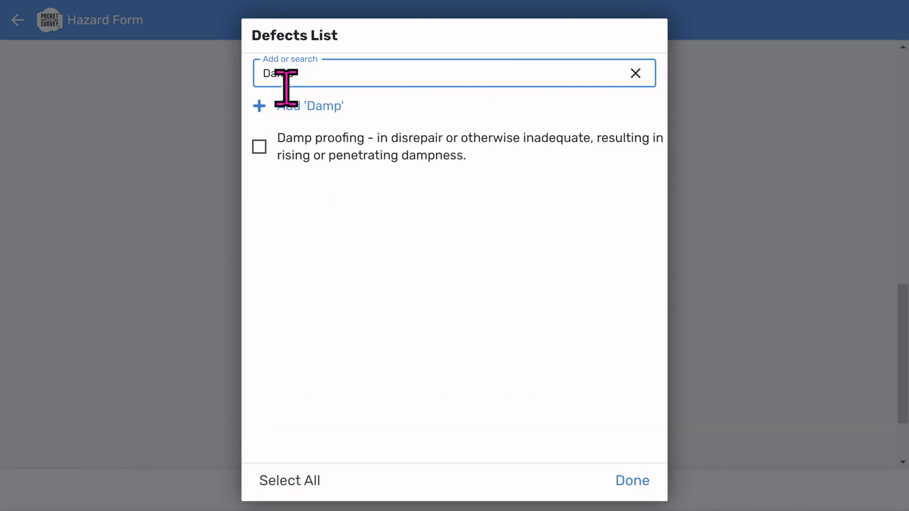
left_click(259, 146)
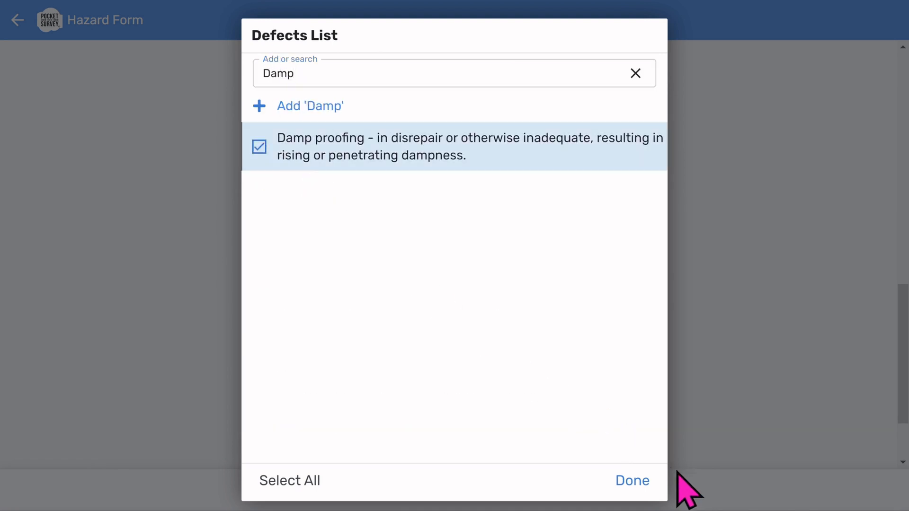
left_click(633, 482)
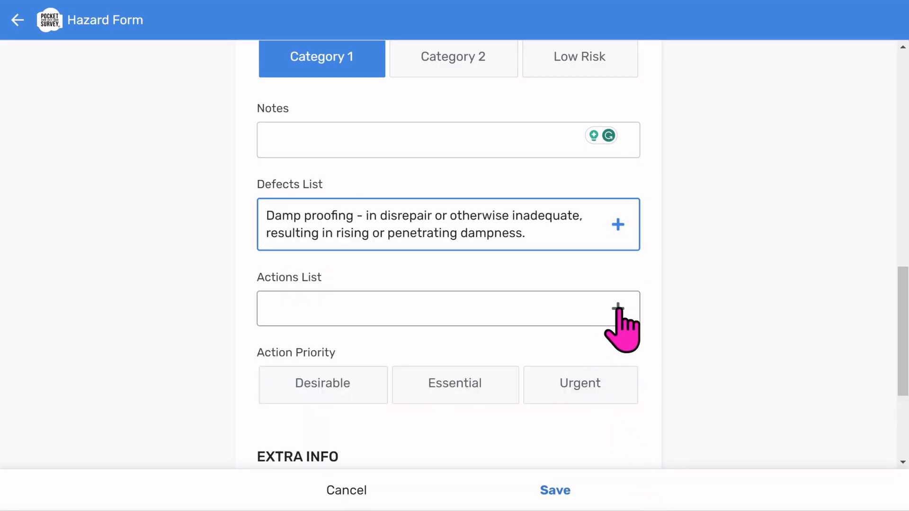
Step: Add the actions "Hack off and replaster" and "Insert injected DPC and replaster", and set the Action Priority to Essential
left_click(618, 308)
left_click(304, 208)
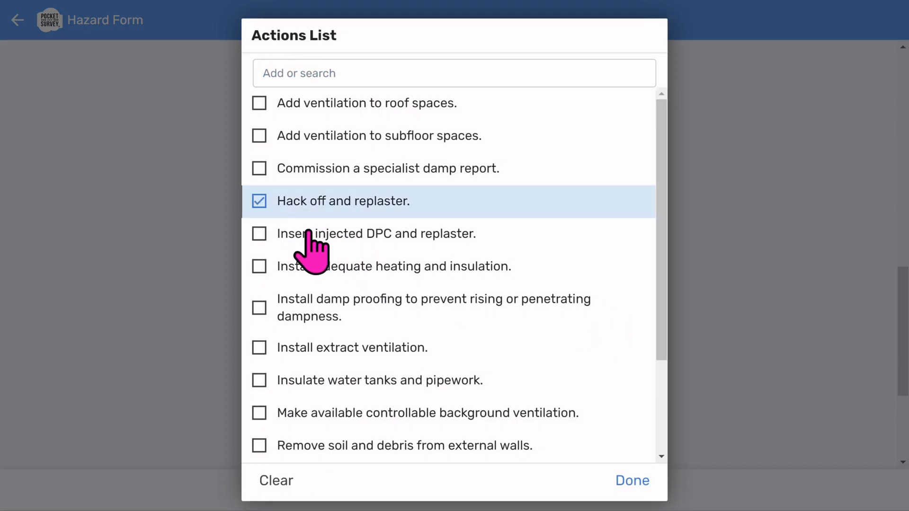
left_click(308, 231)
left_click(634, 482)
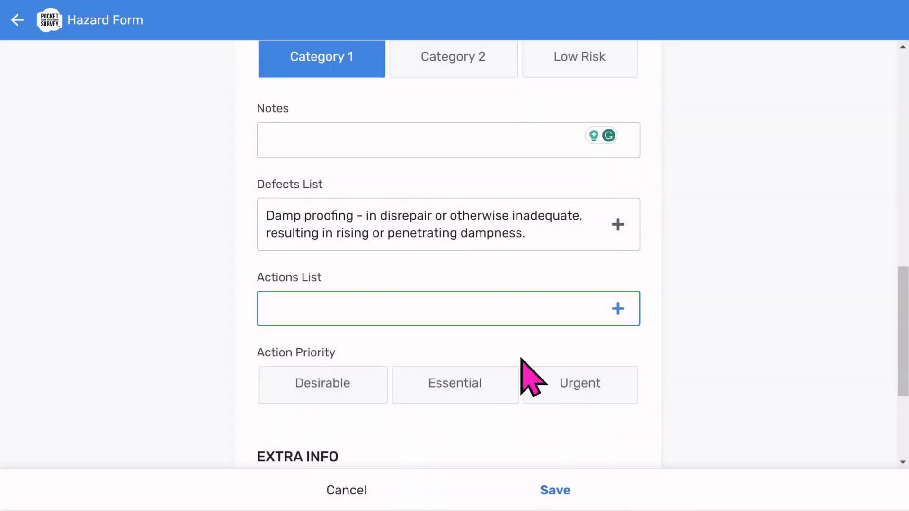
left_click(426, 383)
Step: Attach damp4.png as the hazard's Image 1 and save the hazard
scroll(429, 385, "down", 4)
scroll(429, 385, "down", 1)
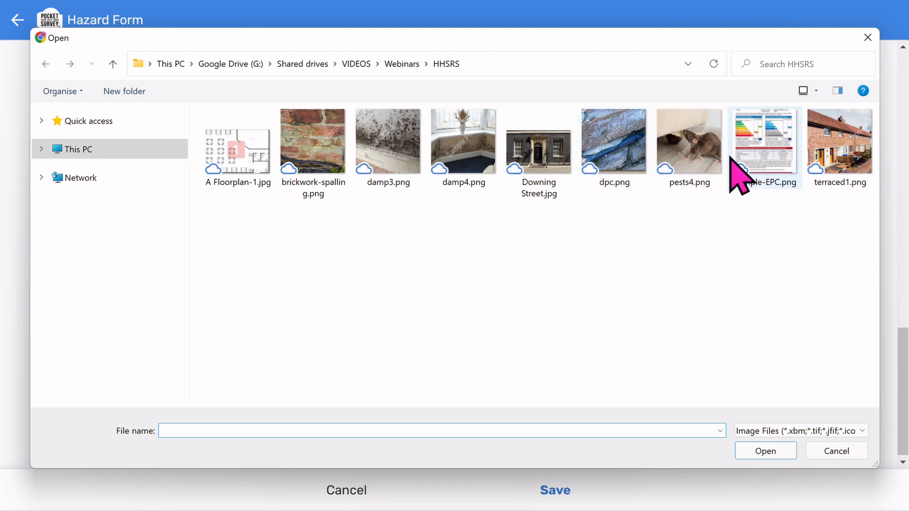
left_click(460, 176)
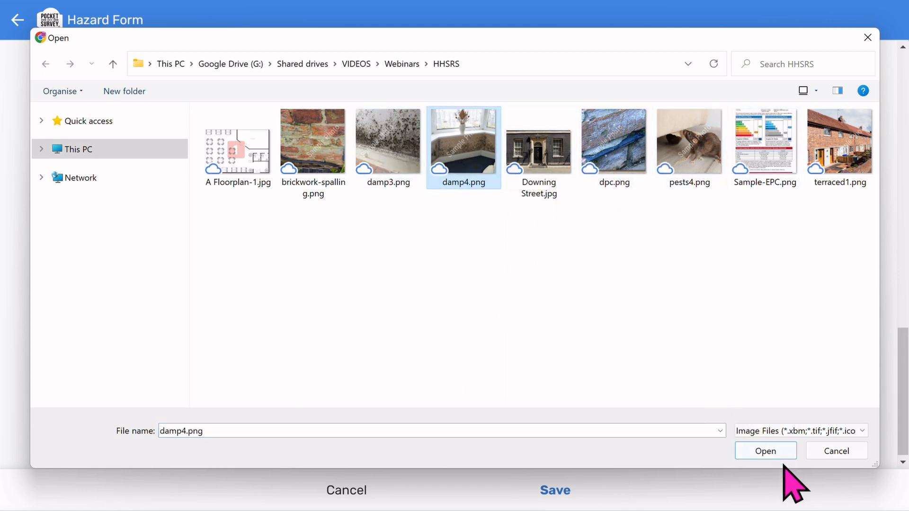
left_click(765, 451)
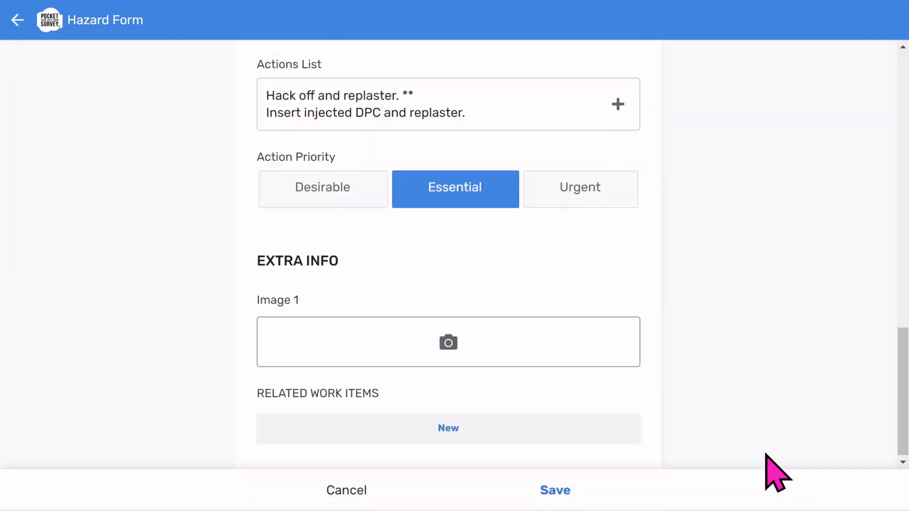
scroll(639, 375, "down", 7)
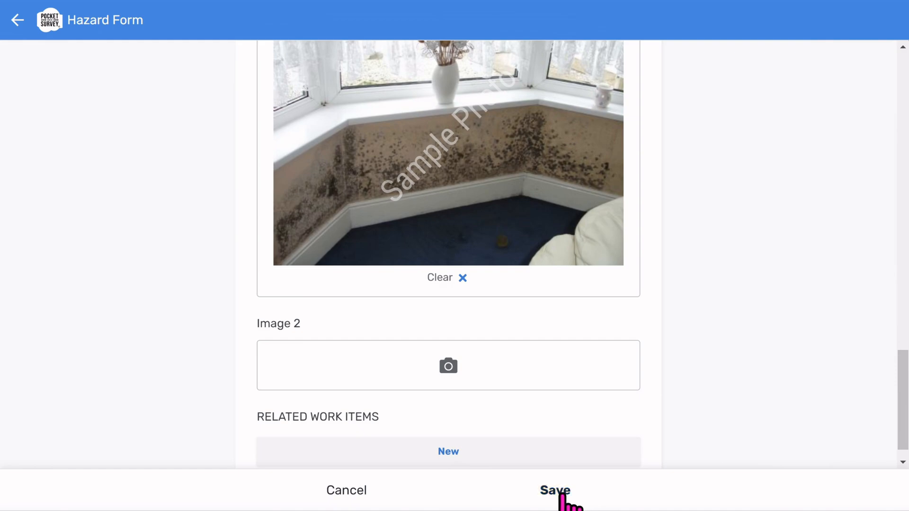
left_click(562, 495)
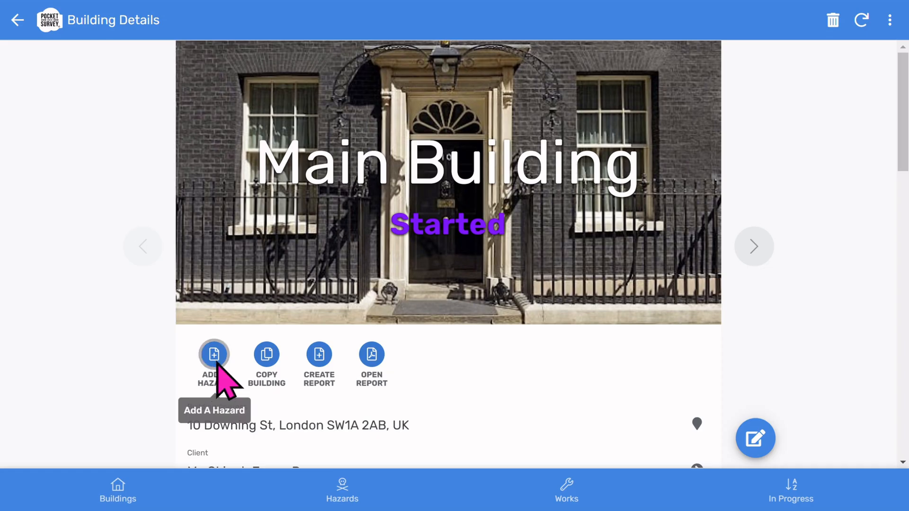
Step: Start a new hazard for the 10 Downing St building and set its Location 2 to Kitchen
left_click(215, 364)
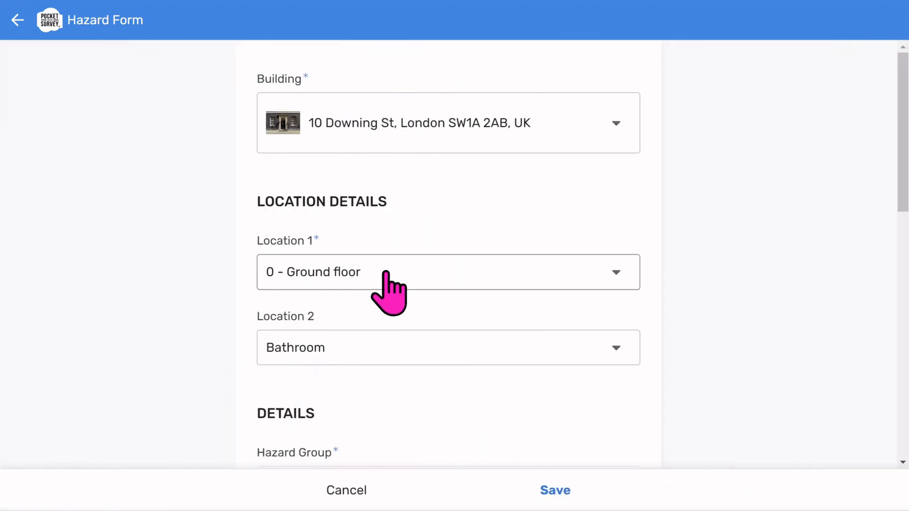
left_click(415, 350)
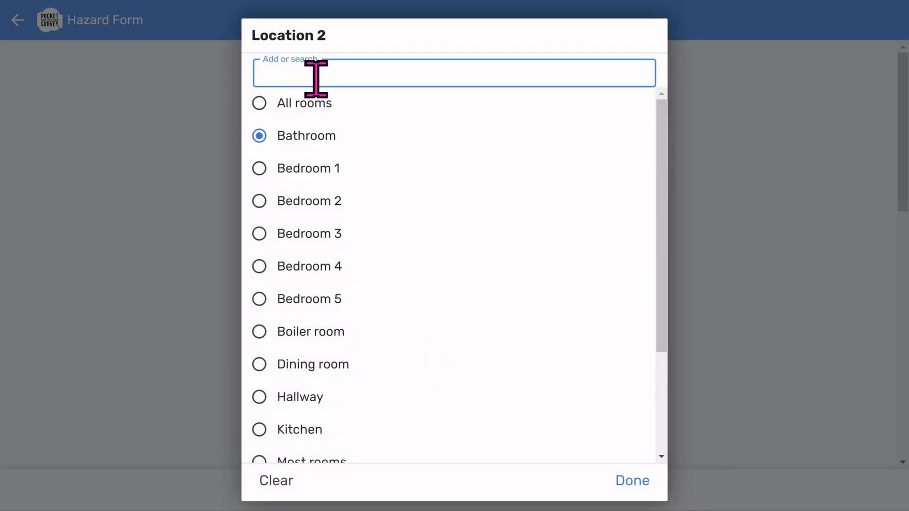
type("Ki")
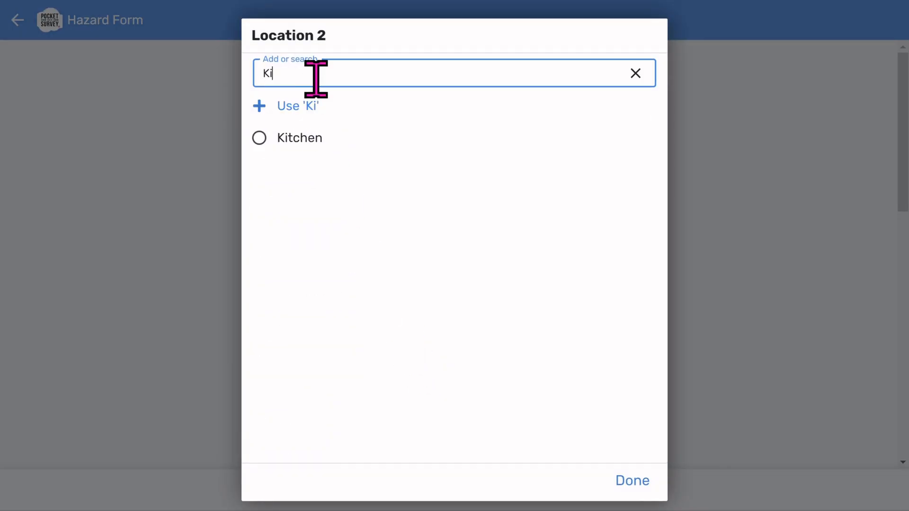
left_click(291, 138)
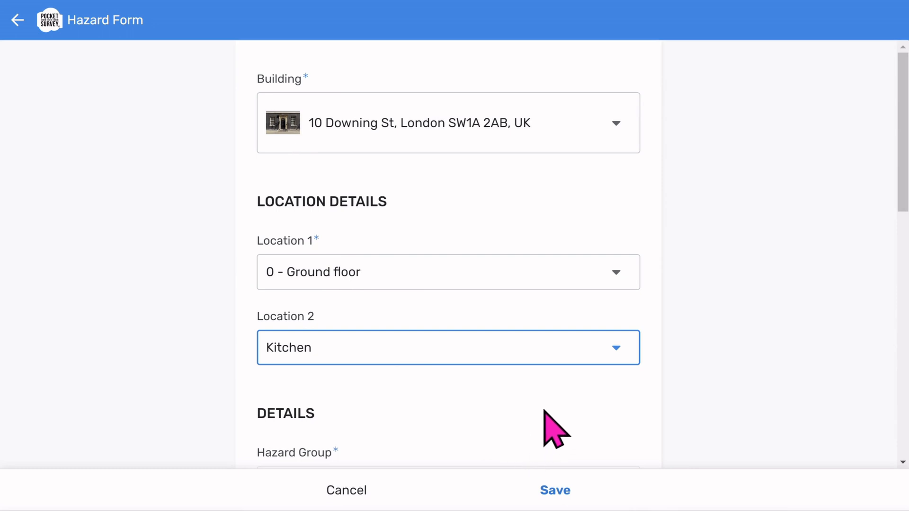
Step: Set the hazard to Domestic Hygiene, Pests and Refuse and its Hazard Status to Category 2
scroll(544, 411, "down", 5)
left_click(416, 416)
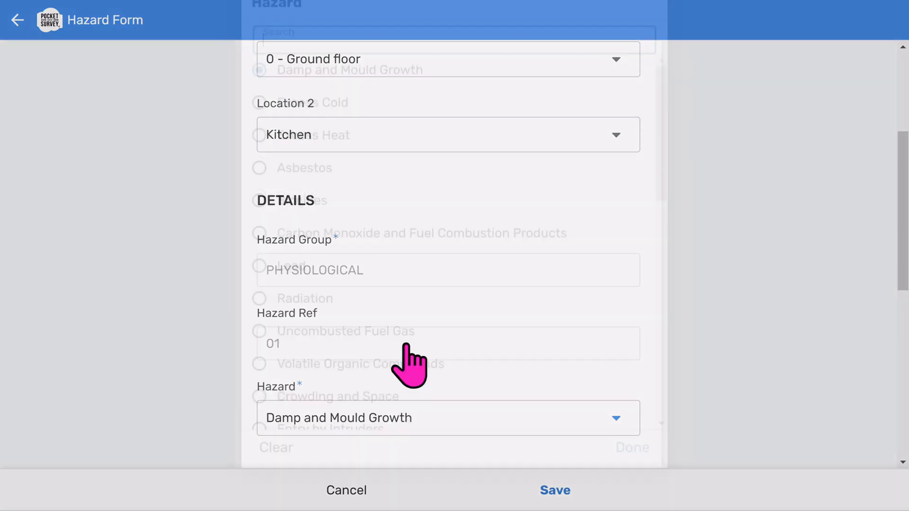
type("Pest")
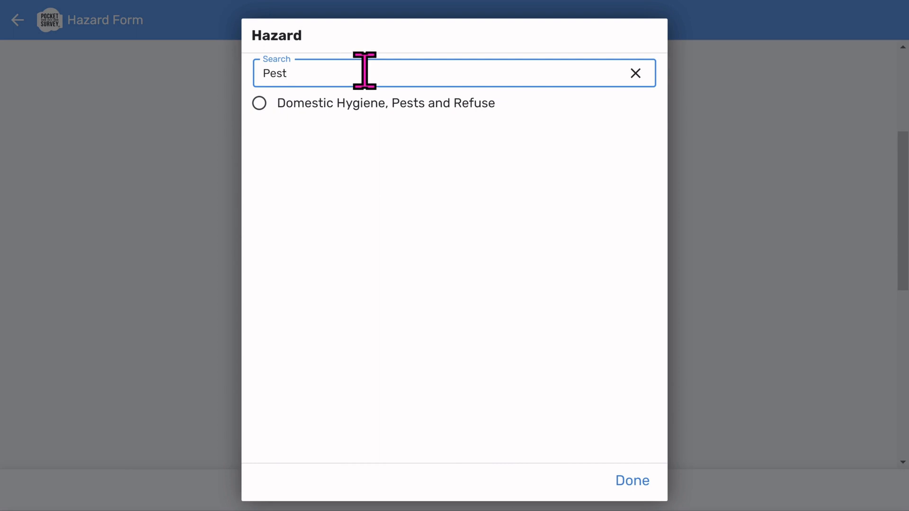
left_click(374, 110)
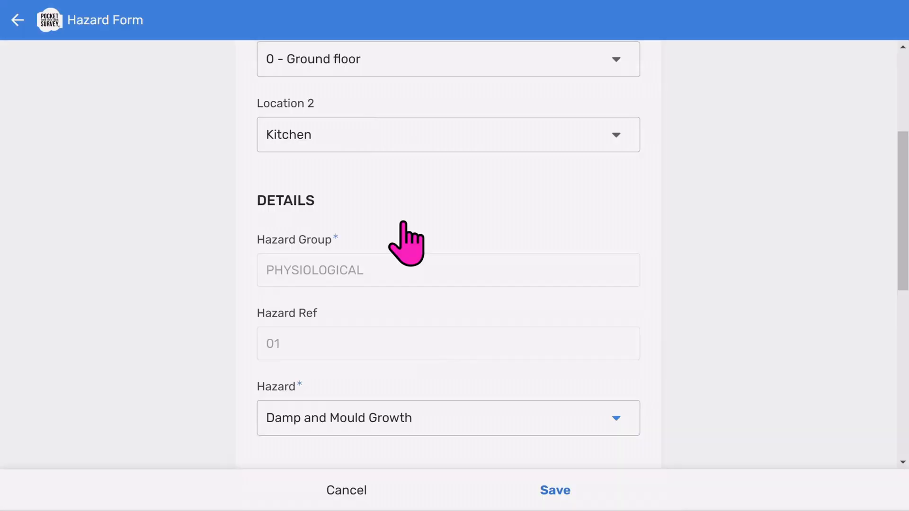
scroll(478, 423, "down", 3)
left_click(446, 414)
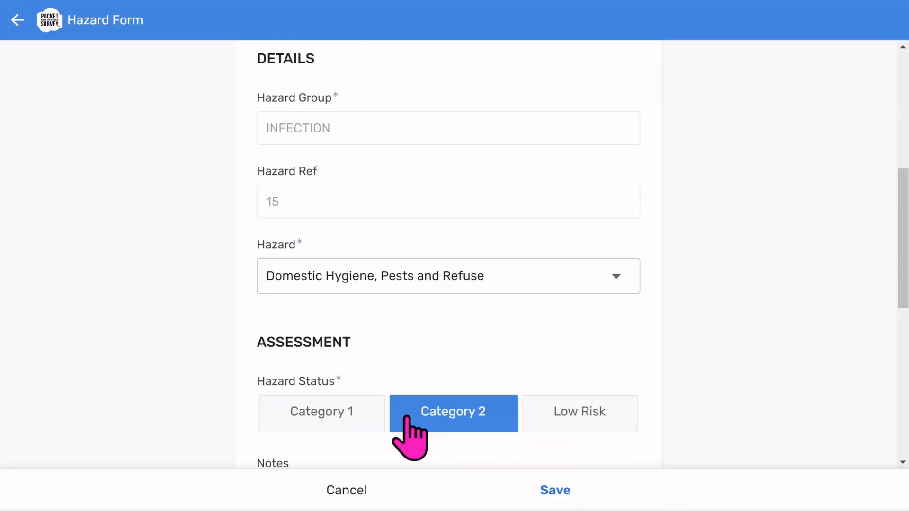
Step: View the available defects in the Defects List and close it without selecting any
scroll(445, 428, "down", 5)
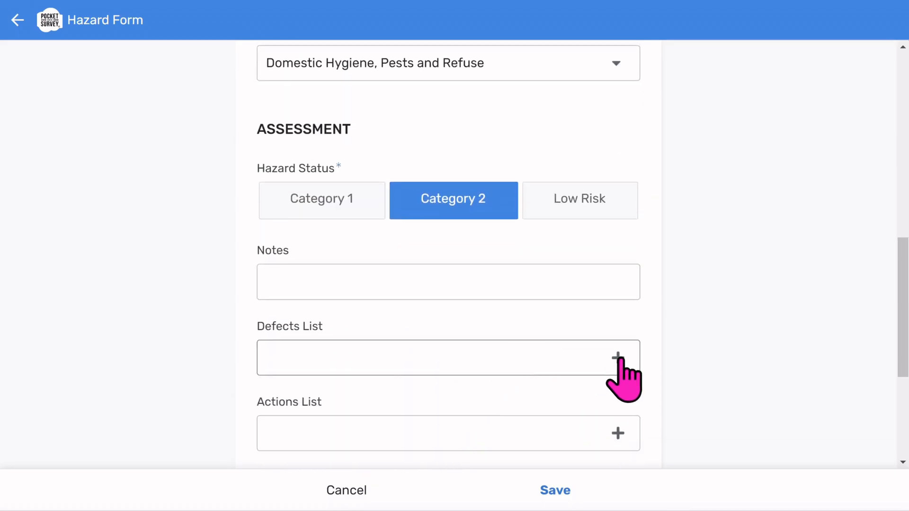
left_click(618, 358)
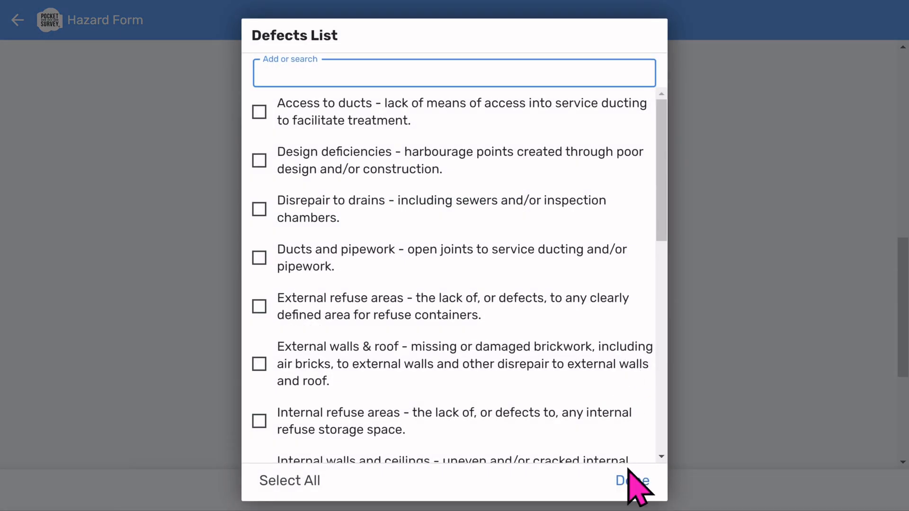
left_click(628, 480)
Step: Attach pests4.png as the hazard's Image 1 and save the hazard
scroll(610, 469, "down", 4)
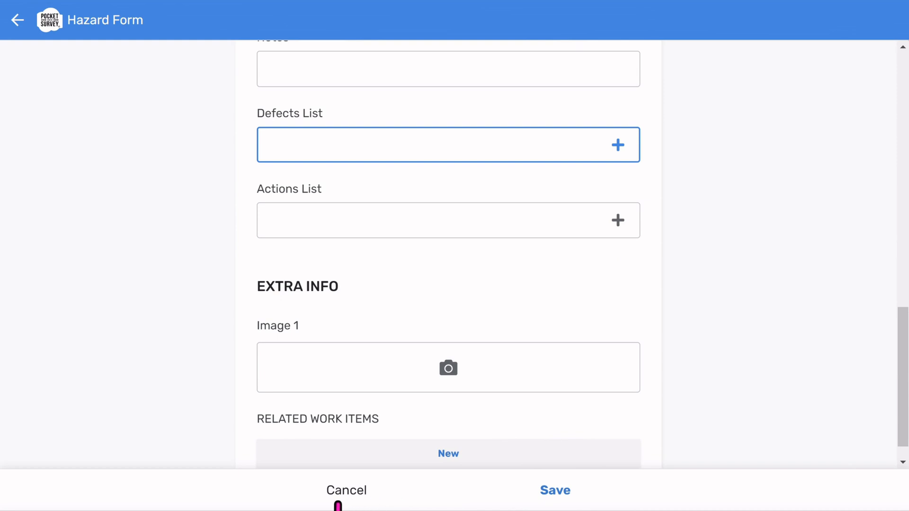
left_click(448, 369)
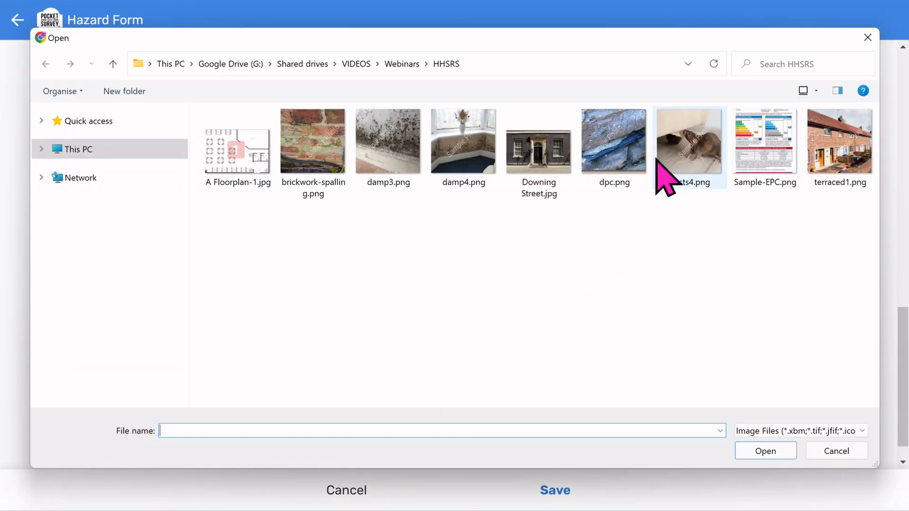
left_click(661, 161)
left_click(763, 452)
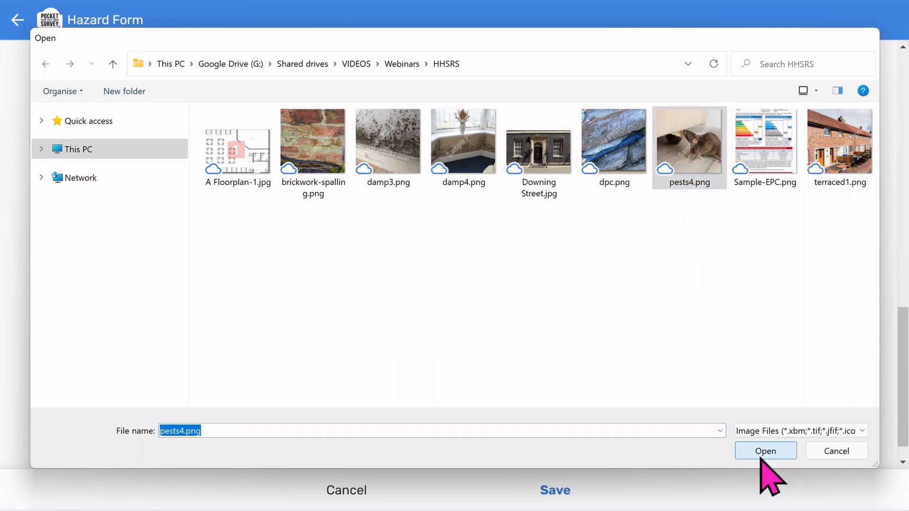
scroll(504, 398, "down", 5)
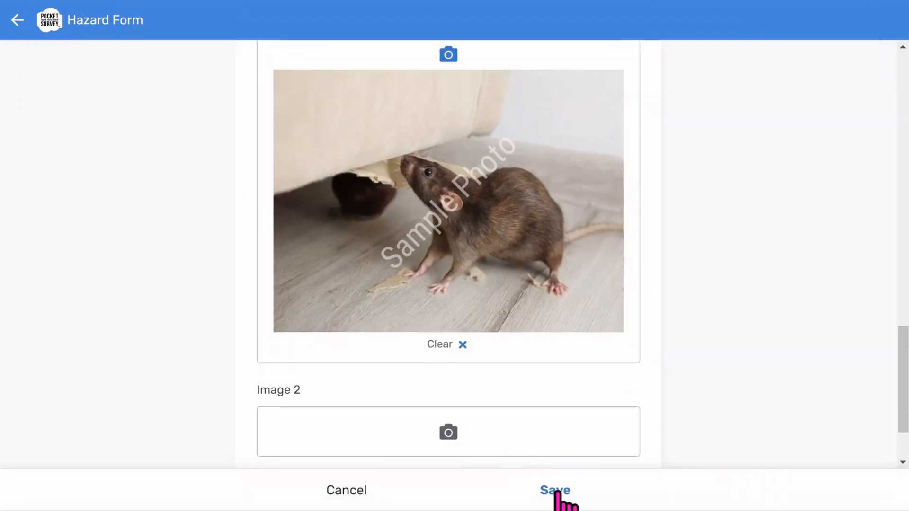
left_click(557, 493)
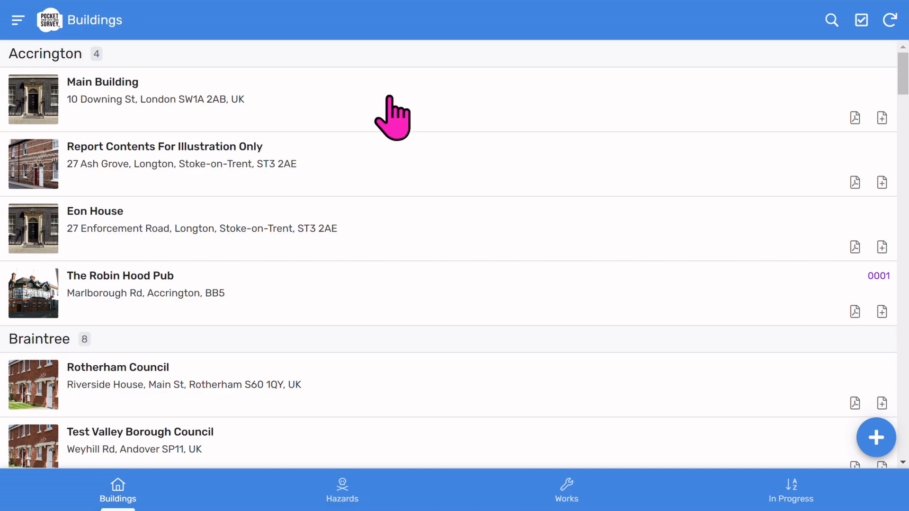
Step: Open the Main Building record from the buildings list and create its report
left_click(389, 99)
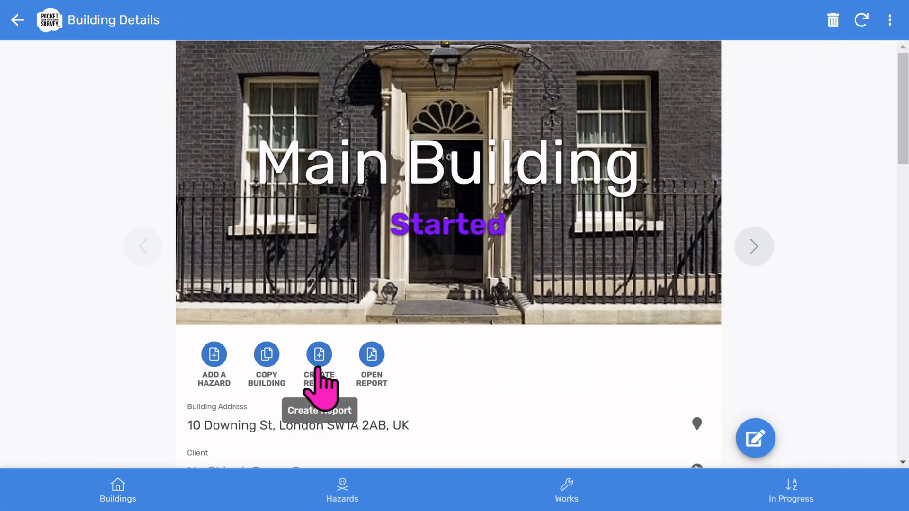
left_click(315, 369)
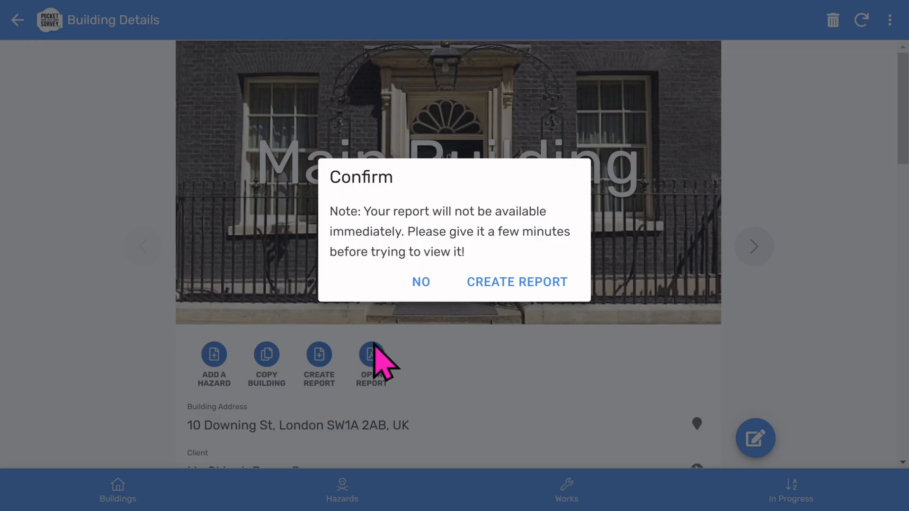
left_click(526, 283)
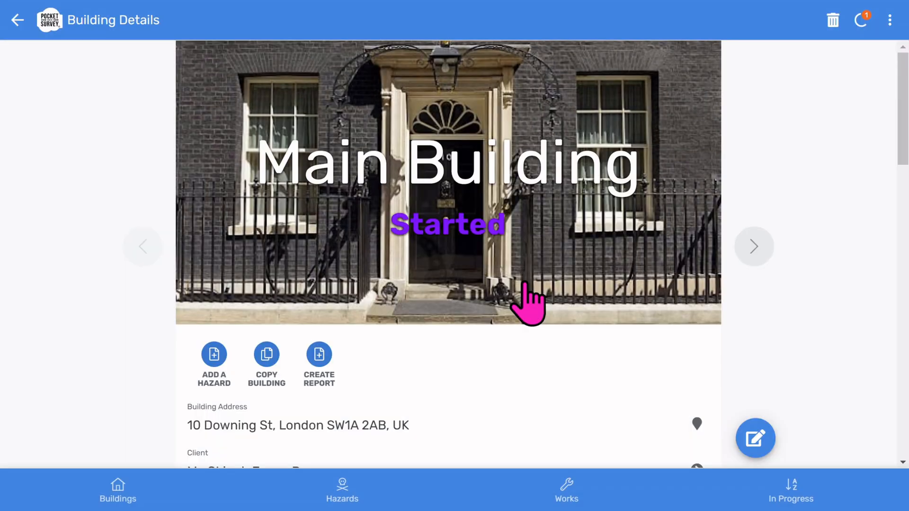
scroll(515, 336, "down", 7)
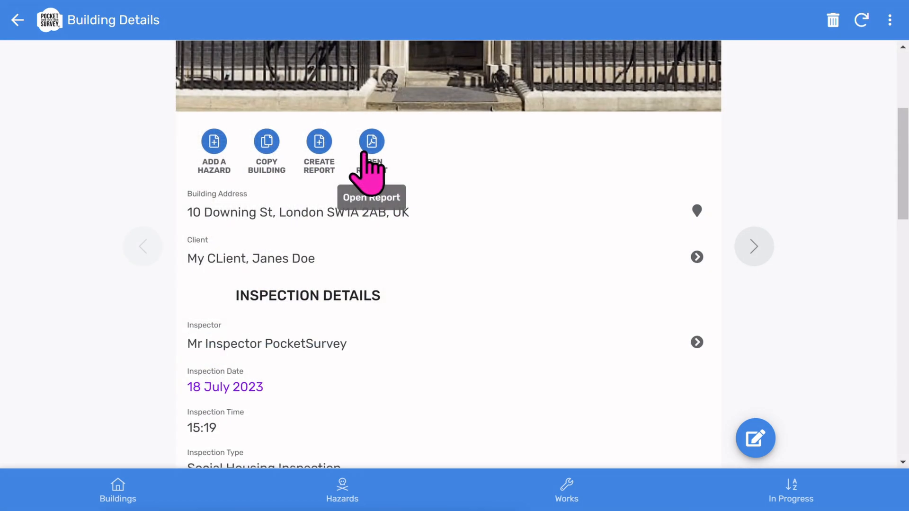
Step: Return to the buildings list, reopen Main Building and review its details down to the Hazard Items
left_click(119, 489)
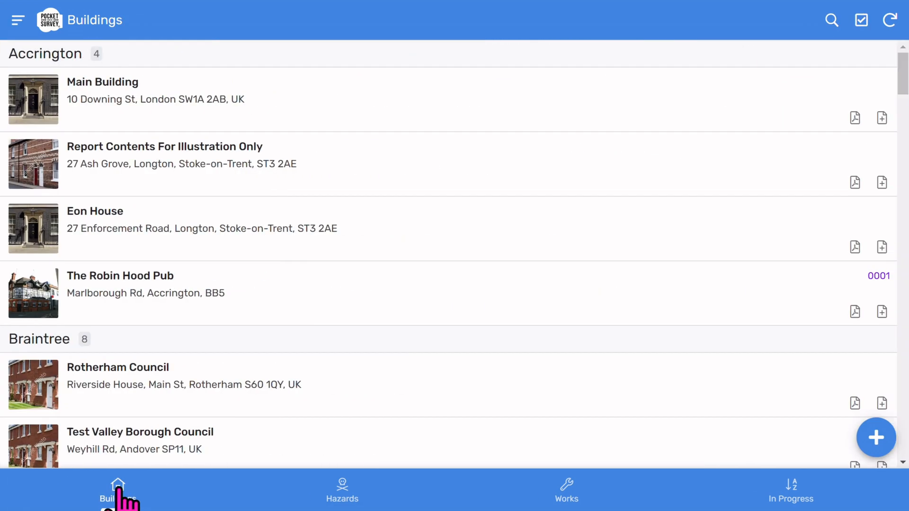
scroll(146, 100, "down", 2)
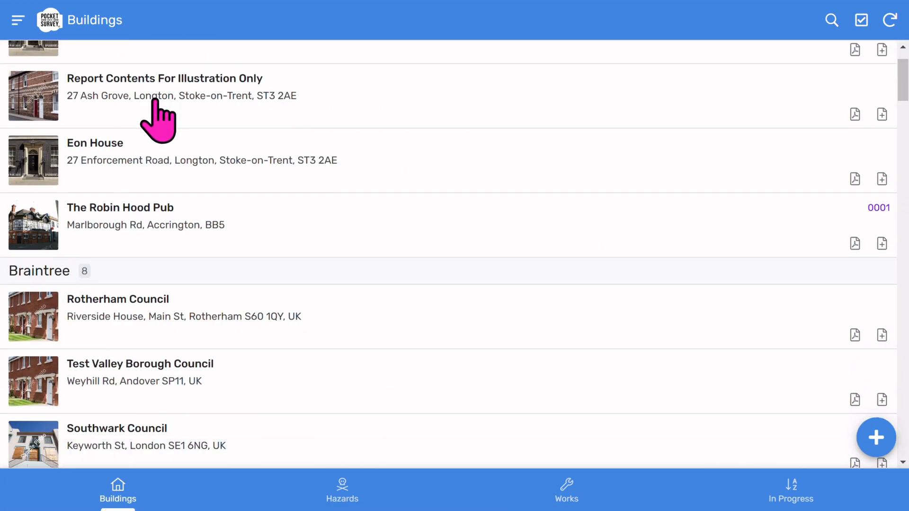
scroll(152, 86, "up", 2)
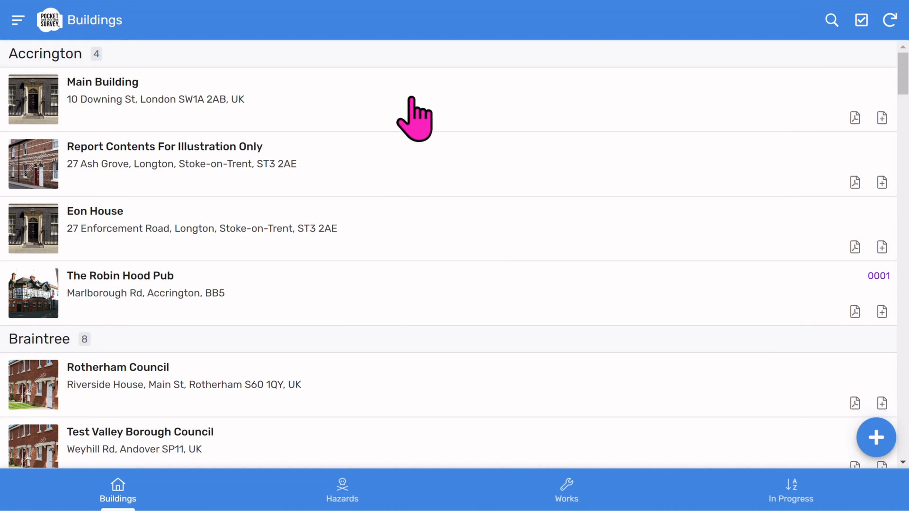
left_click(411, 98)
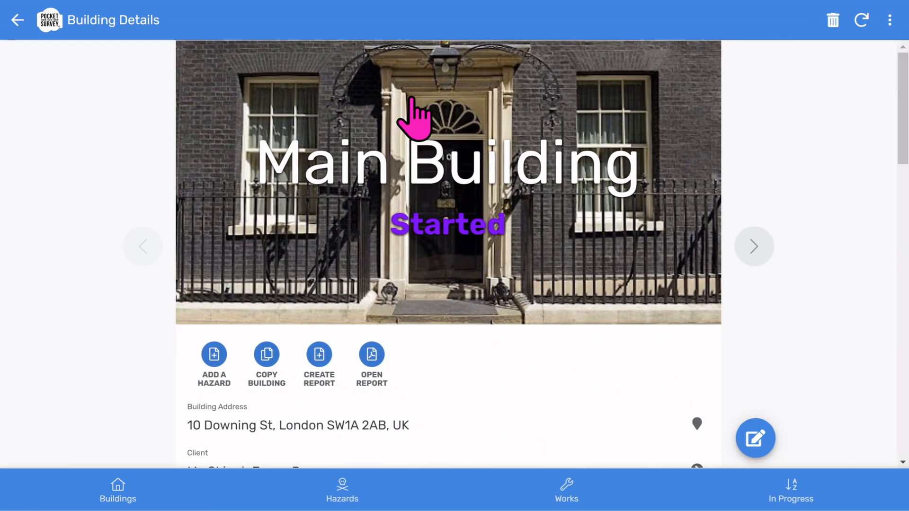
scroll(429, 144, "down", 5)
scroll(431, 156, "down", 12)
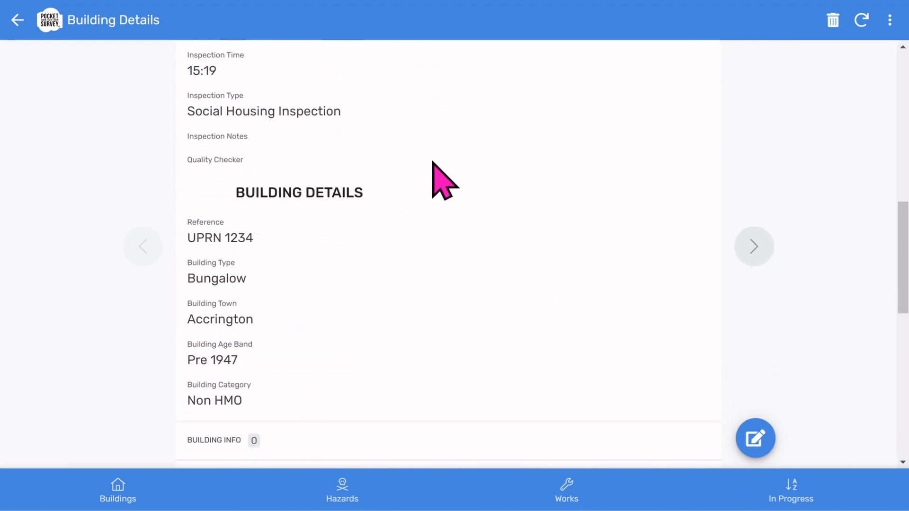
scroll(440, 187, "down", 2)
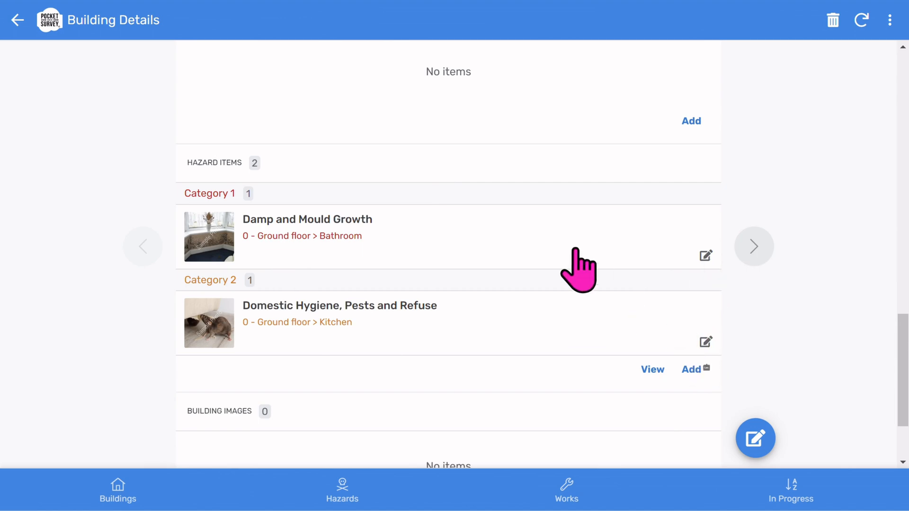
Step: Open the building's Damp and Mould Growth hazard and look through its details
left_click(463, 239)
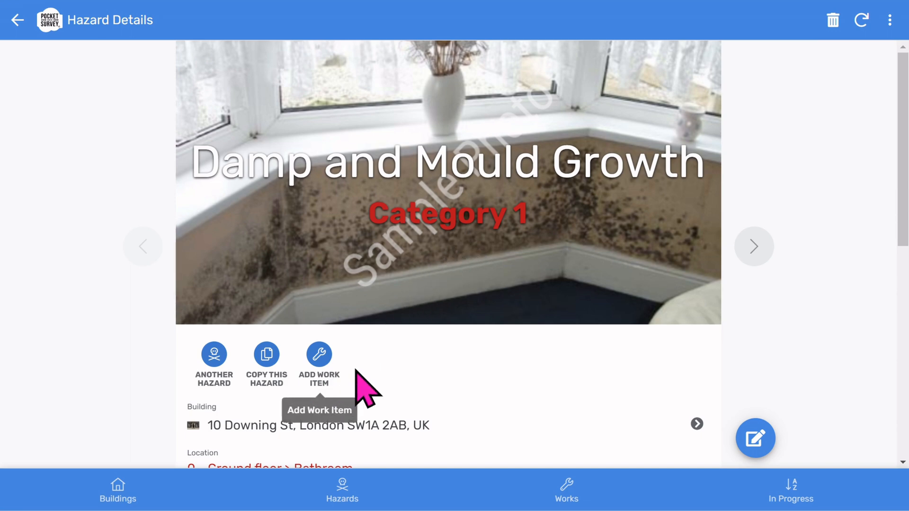
scroll(359, 376, "down", 3)
scroll(359, 372, "down", 5)
scroll(360, 383, "up", 8)
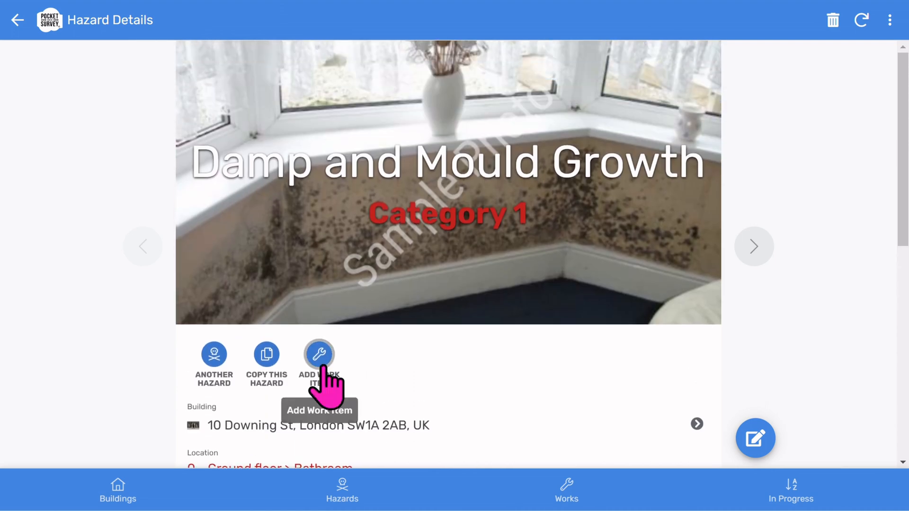
Step: Add a work item to the hazard, searching for dp and choosing "Insert injected DPC and replaster."
left_click(322, 367)
scroll(465, 312, "down", 2)
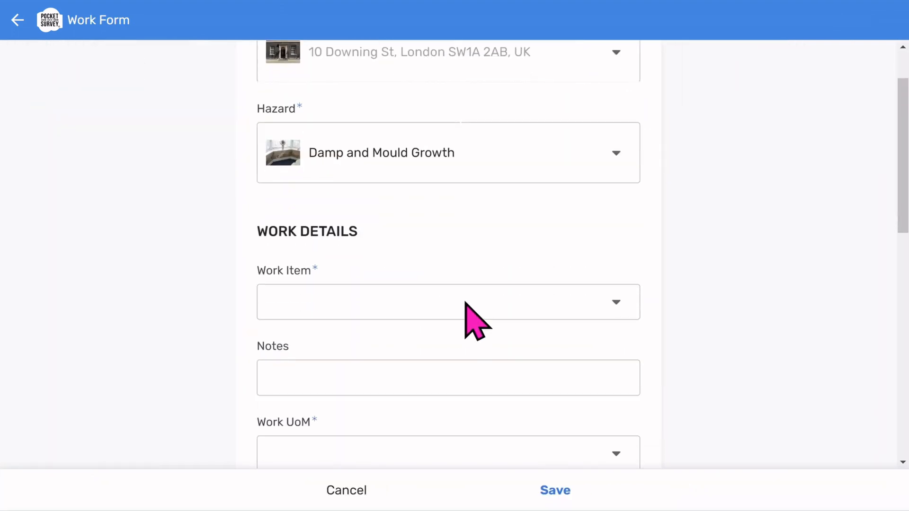
scroll(466, 307, "down", 4)
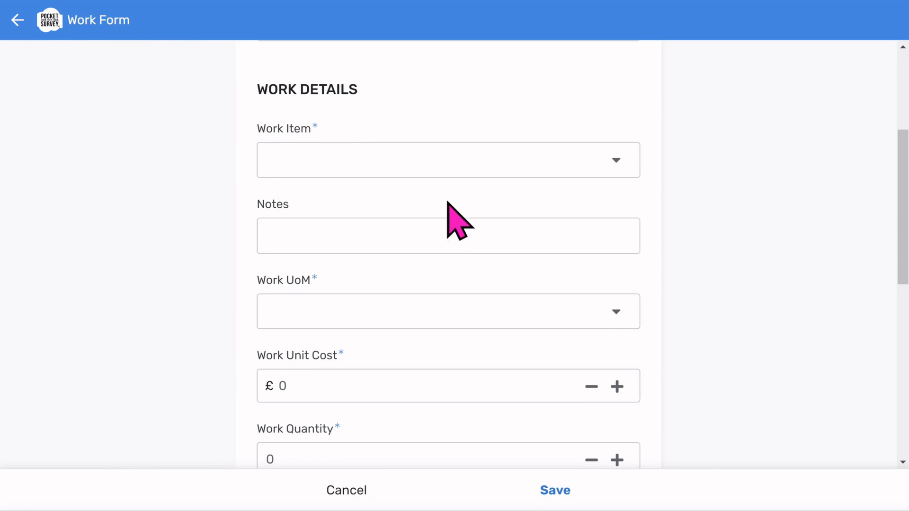
scroll(447, 203, "down", 2)
left_click(435, 89)
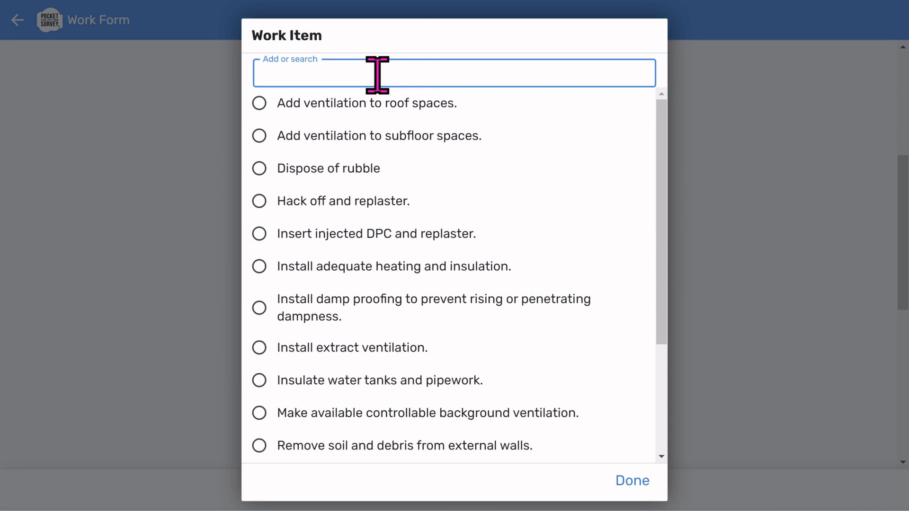
type("dp")
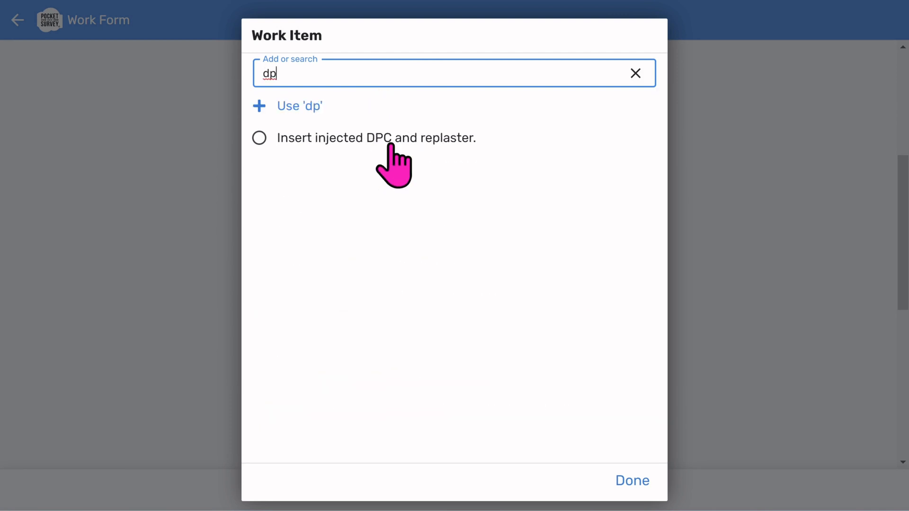
left_click(391, 142)
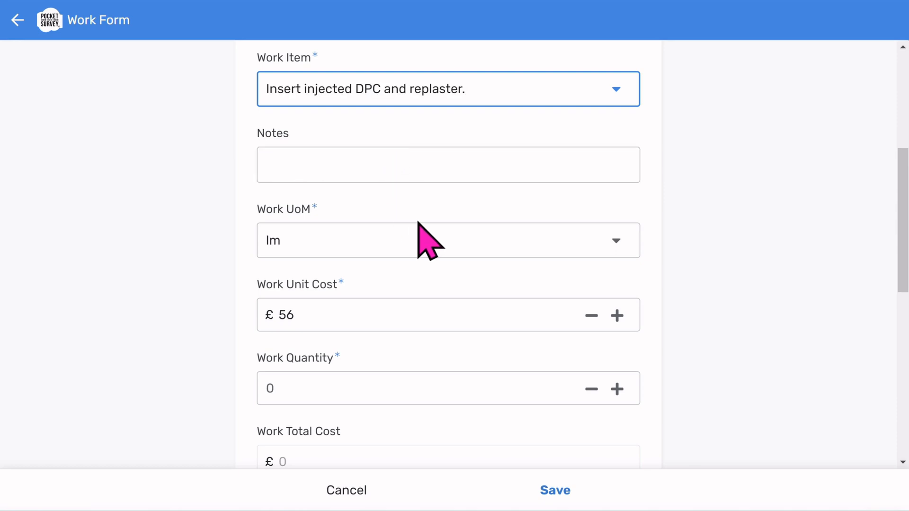
Step: Leave the work item's Notes empty and set the Work Quantity to 4
left_click(371, 159)
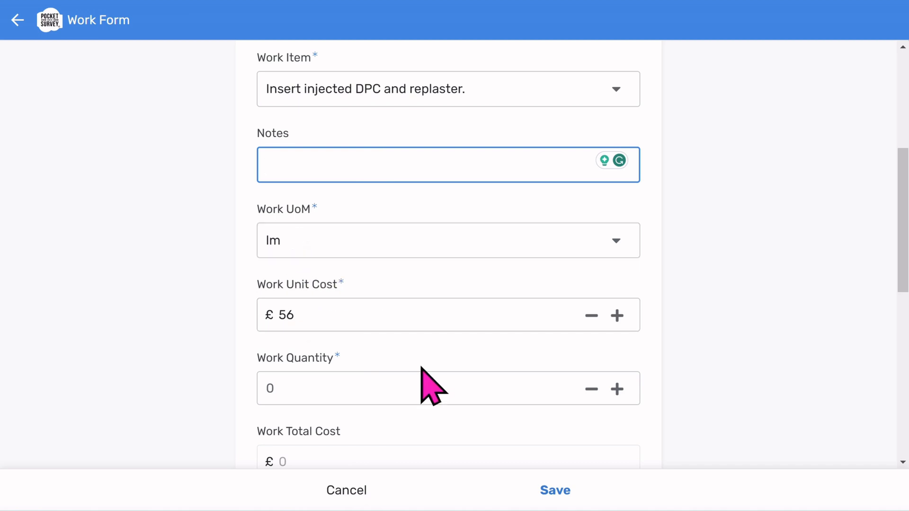
left_click(617, 389)
left_click(617, 389)
left_click(616, 389)
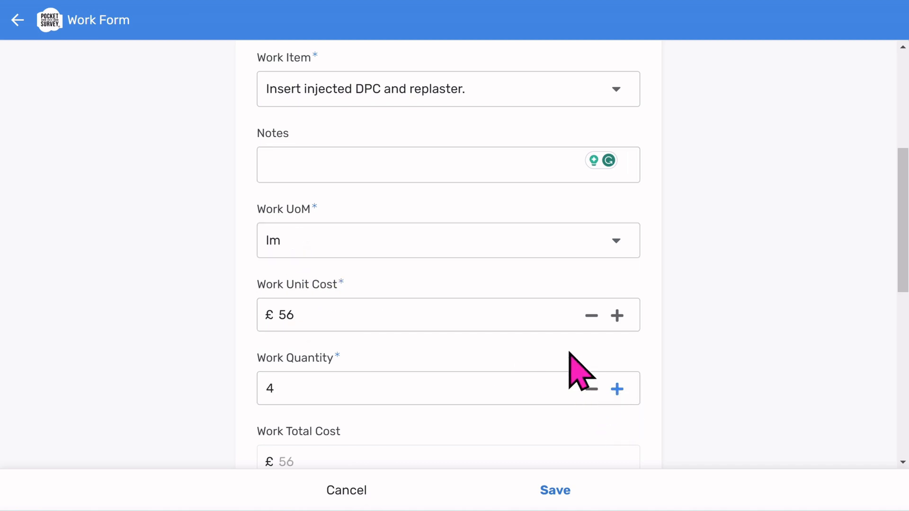
scroll(519, 311, "down", 5)
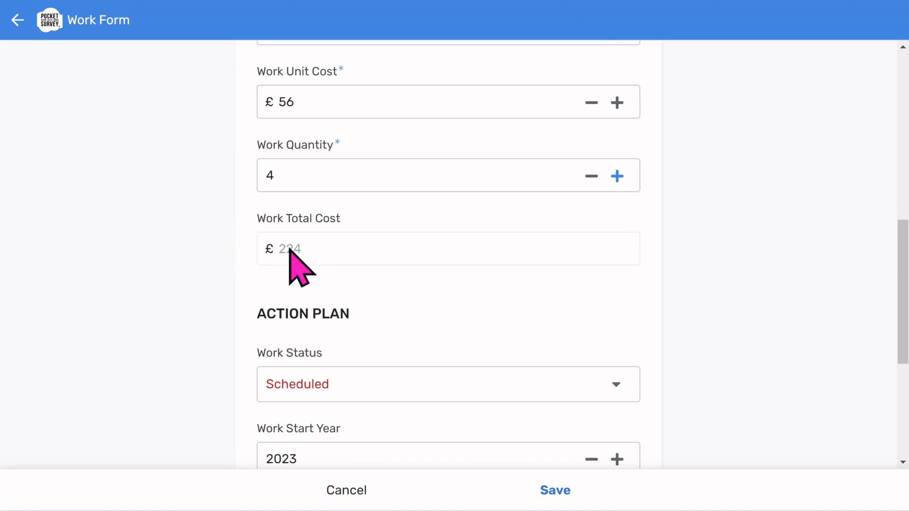
Step: Keep the Work Status at Scheduled and the Work Start Year at 2023, set the Work Priority to Essential, and save the work item
scroll(375, 294, "down", 5)
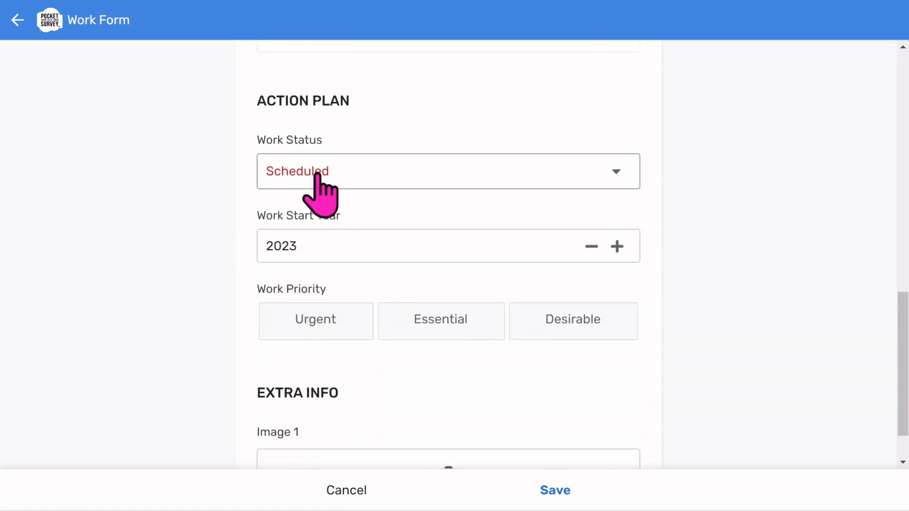
left_click(317, 176)
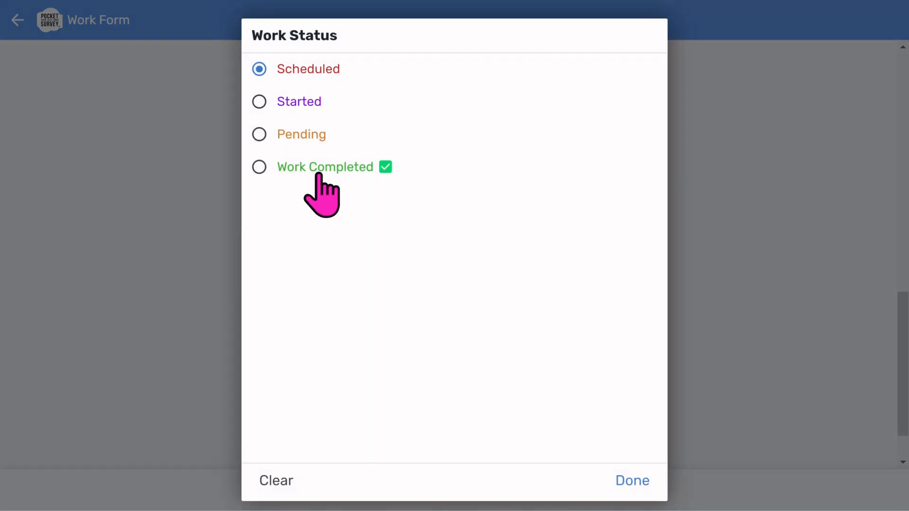
left_click(633, 480)
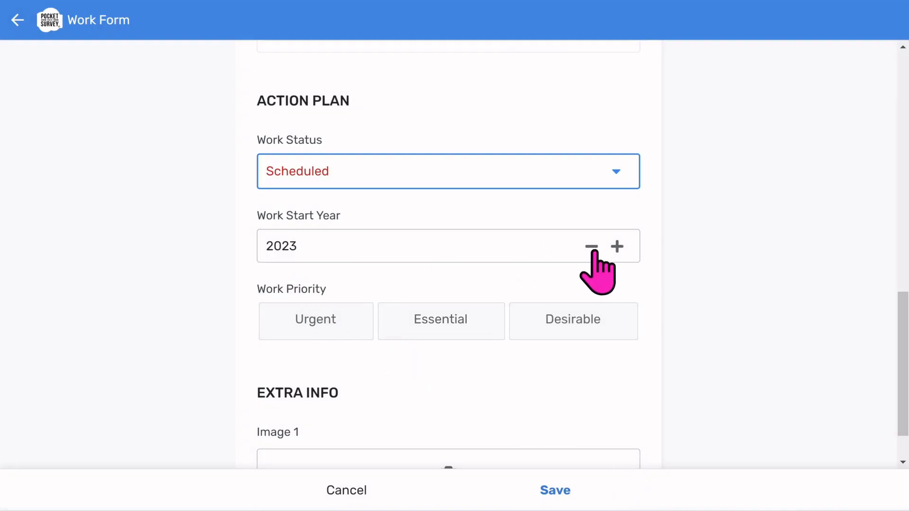
left_click(616, 247)
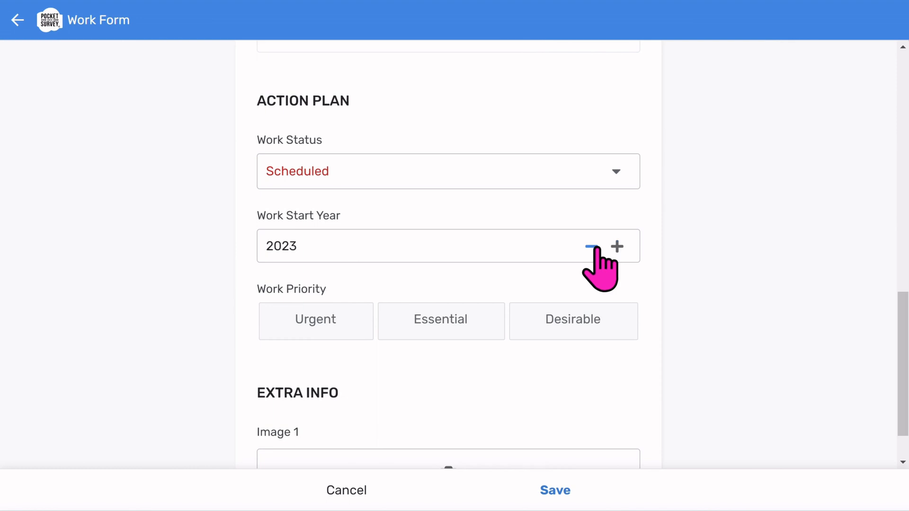
left_click(433, 322)
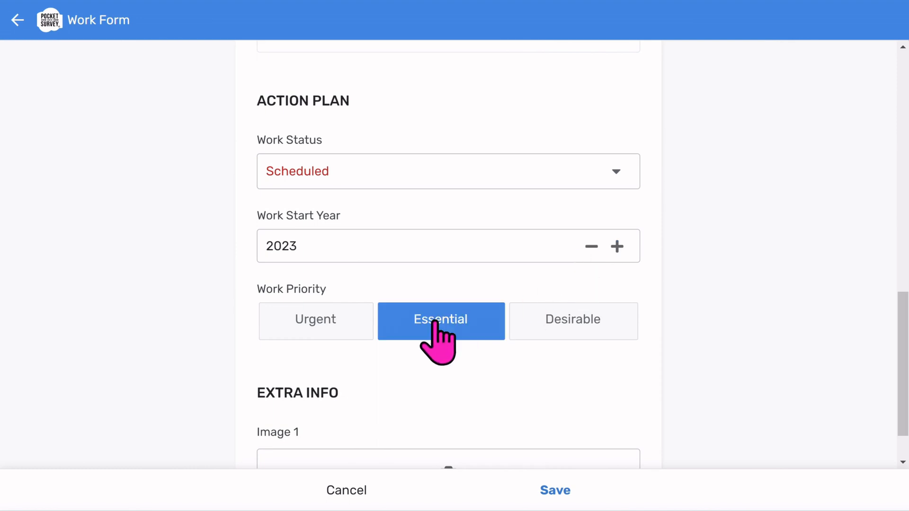
scroll(497, 364, "down", 1)
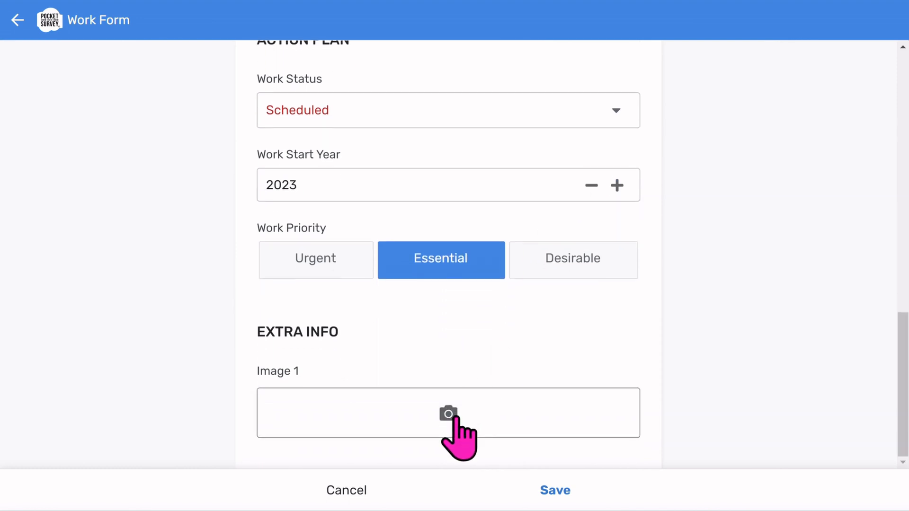
left_click(560, 494)
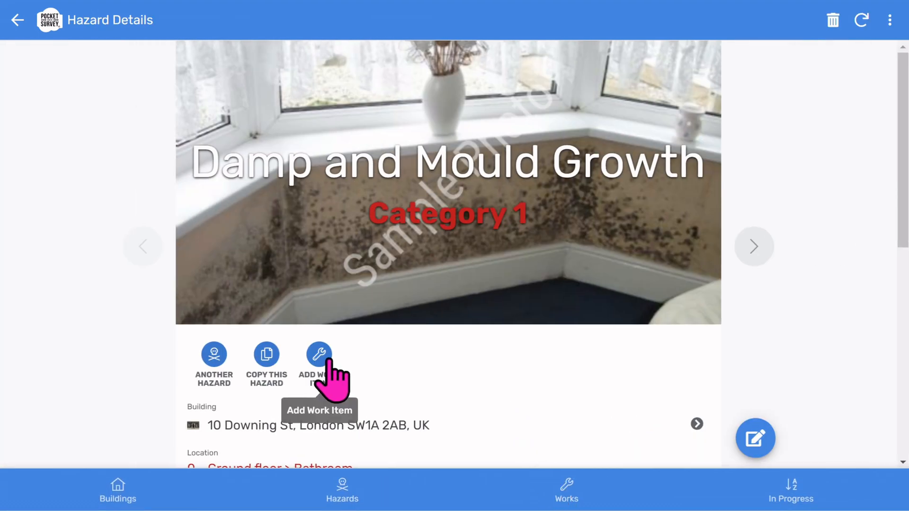
Step: Return to the buildings list and open the details of the "Report Contents For Illustration Only" building
left_click(117, 492)
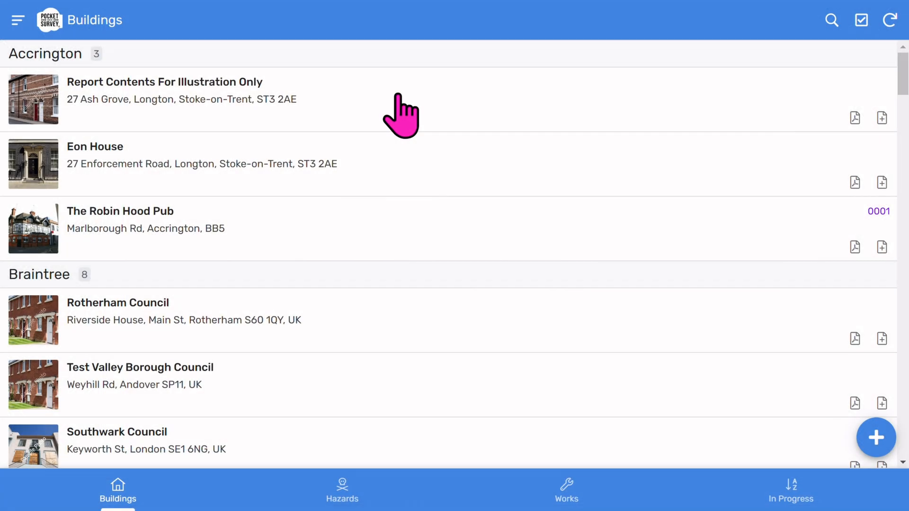
left_click(398, 94)
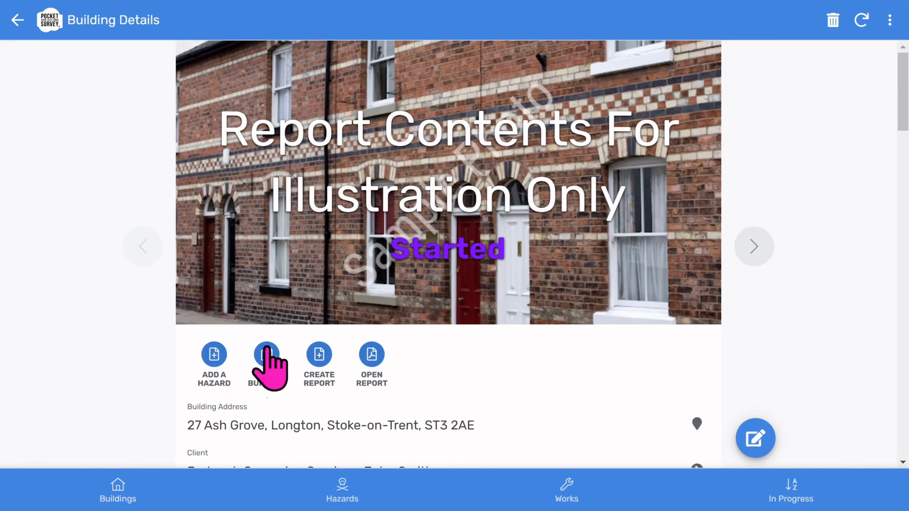
scroll(467, 339, "down", 3)
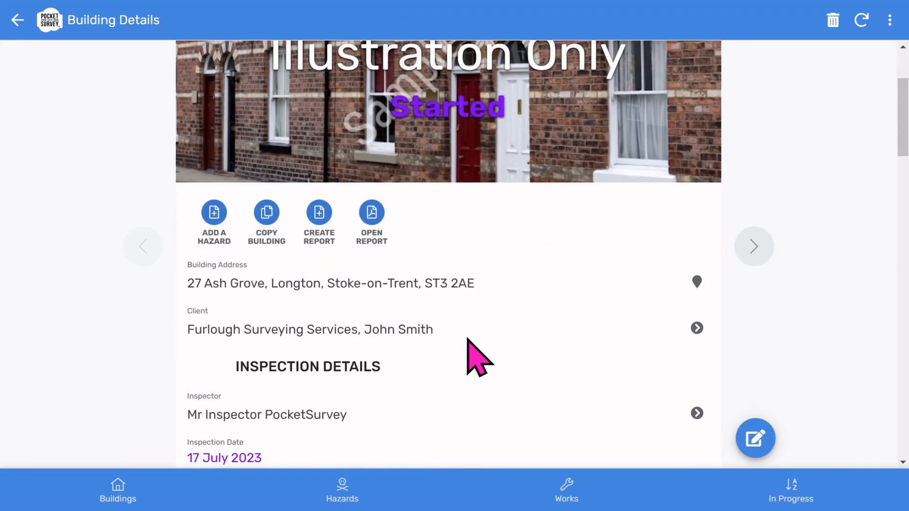
Step: Start a new hazard for this building and review its location, Likelihood of Harm options, outcome percentages and hazard rating fields
left_click(217, 240)
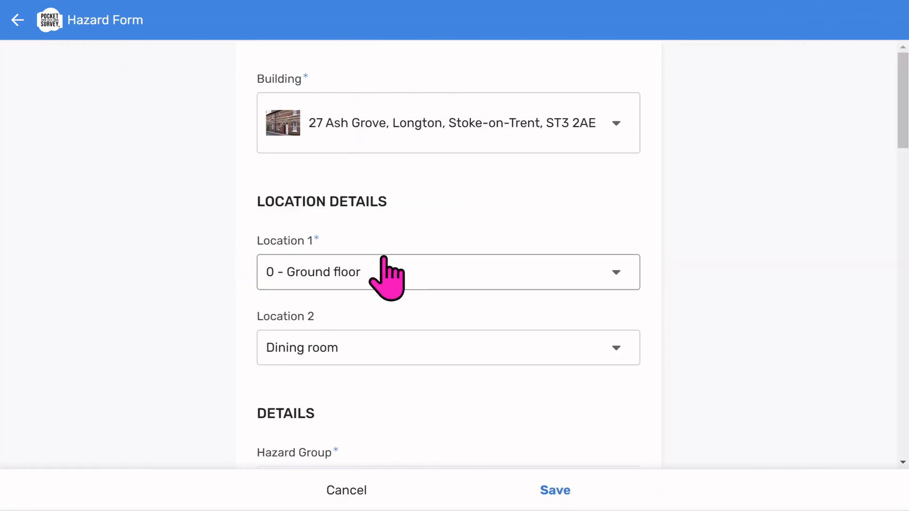
scroll(416, 282, "down", 6)
scroll(436, 274, "down", 6)
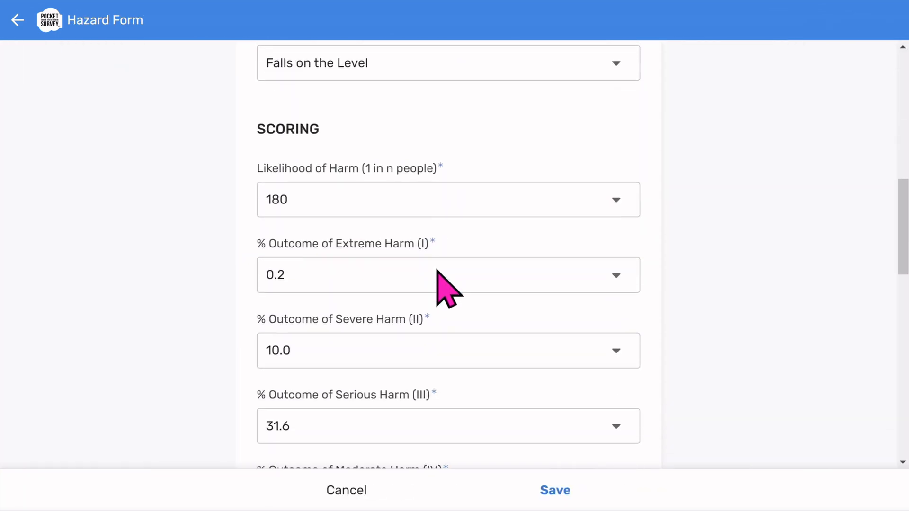
left_click(417, 204)
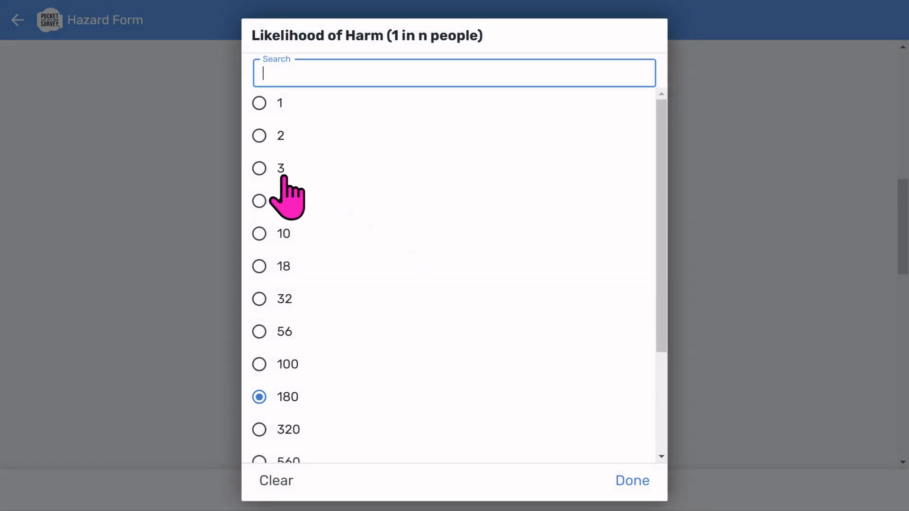
left_click(617, 476)
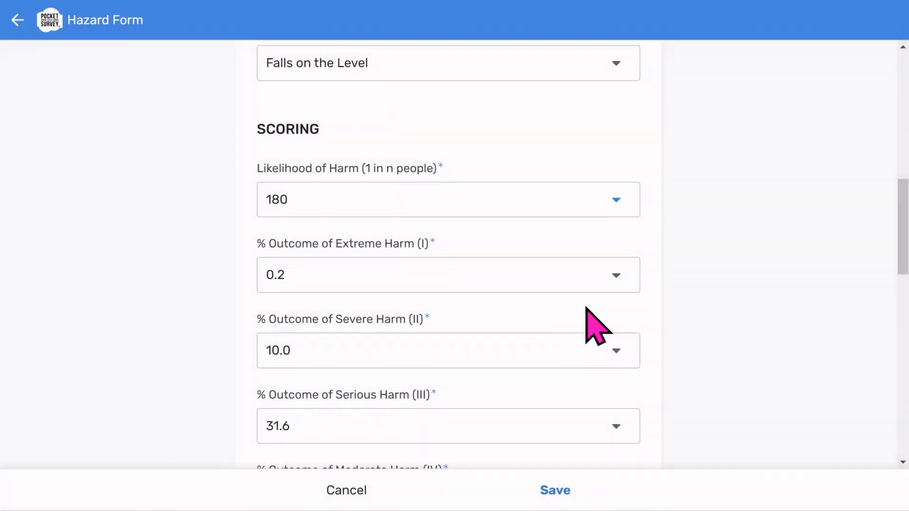
scroll(588, 324, "down", 4)
scroll(537, 275, "down", 3)
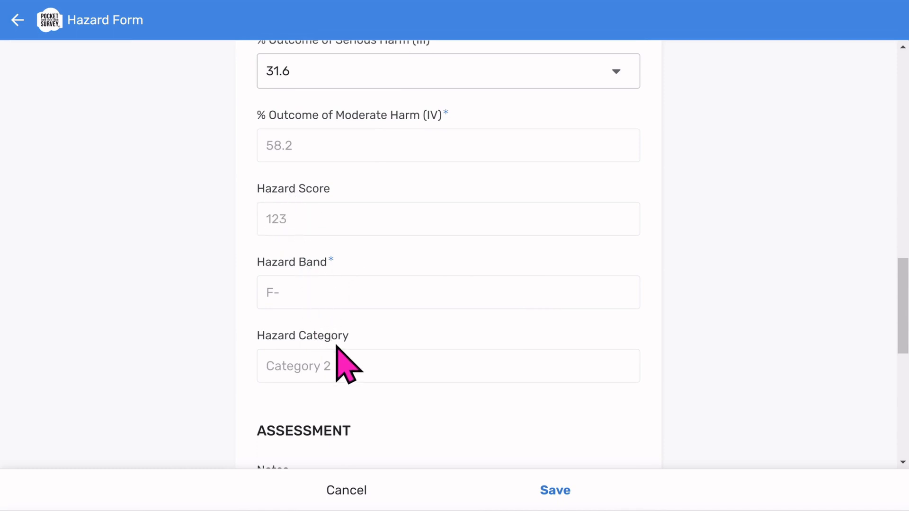
Step: Set the Likelihood of Harm to 1, check the hazard score, band and category, and discard the new hazard
scroll(337, 346, "up", 8)
left_click(386, 350)
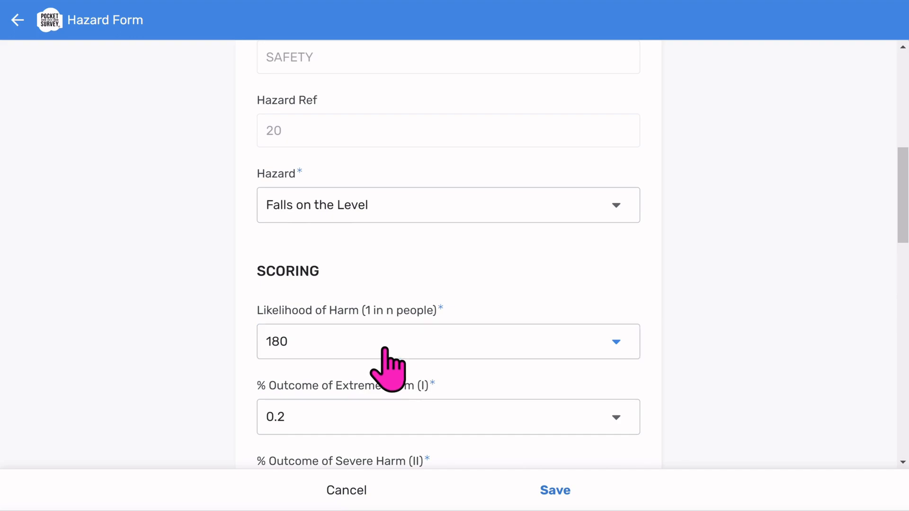
left_click(292, 112)
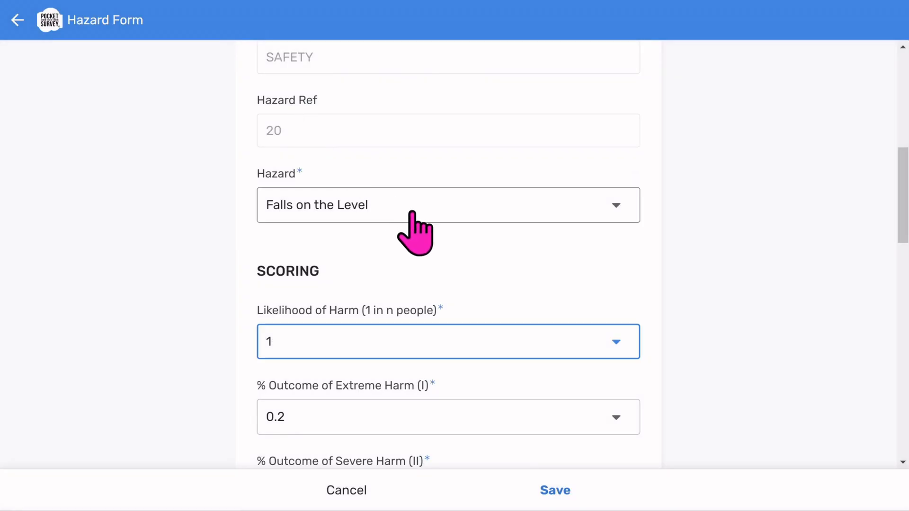
scroll(416, 234, "down", 10)
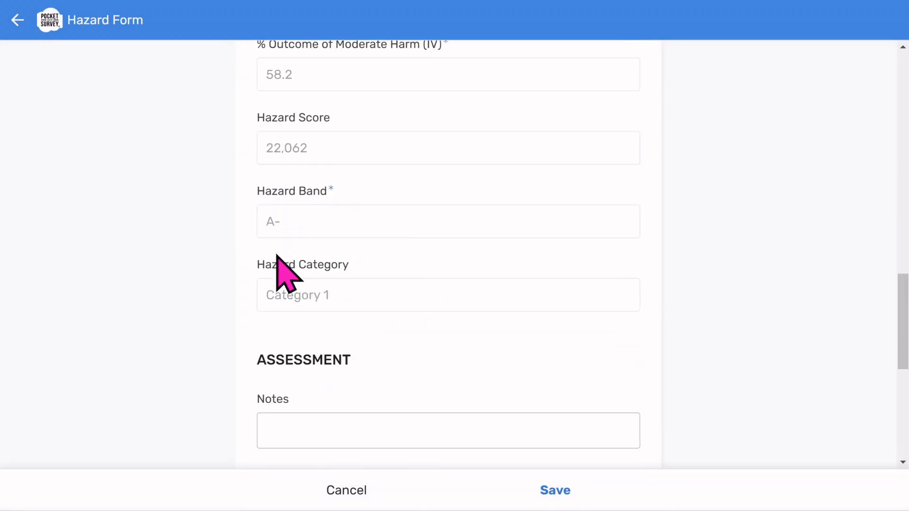
left_click(342, 491)
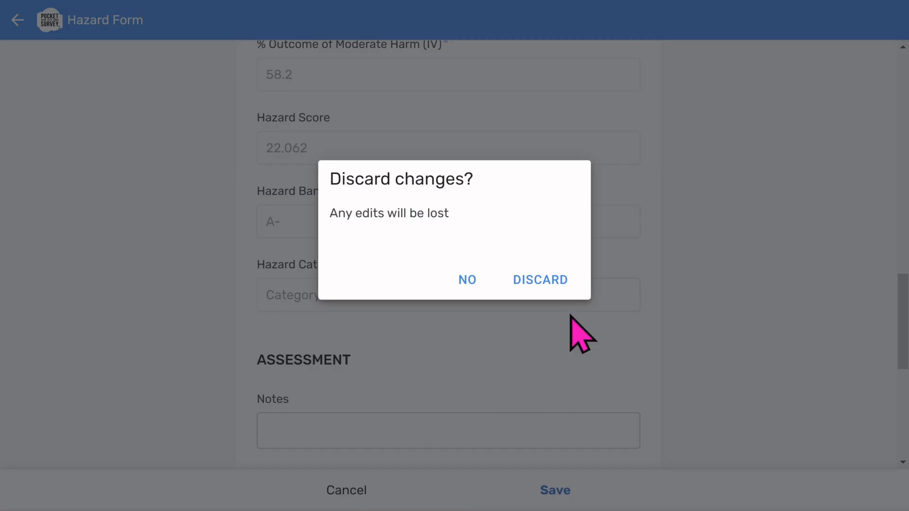
left_click(535, 279)
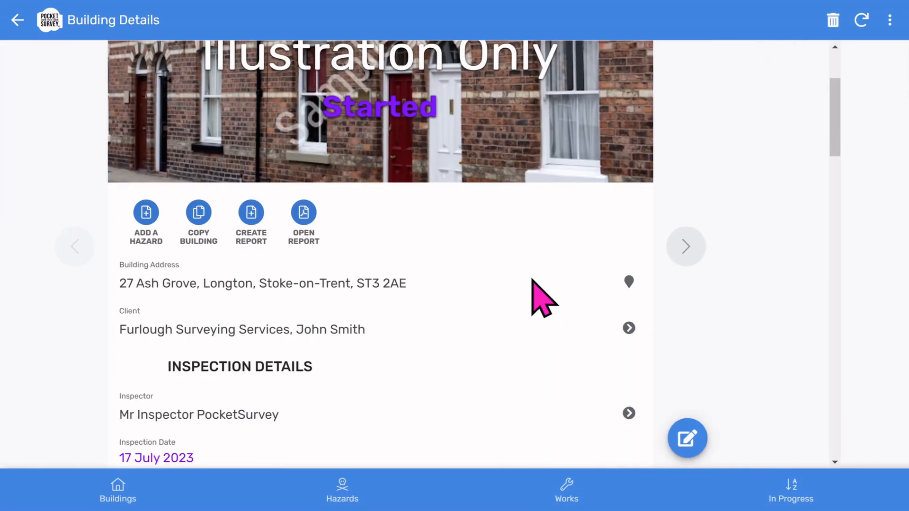
Step: View the list of hazards recorded for the "Report Contents For Illustration Only" building, starting from the buildings list
left_click(108, 502)
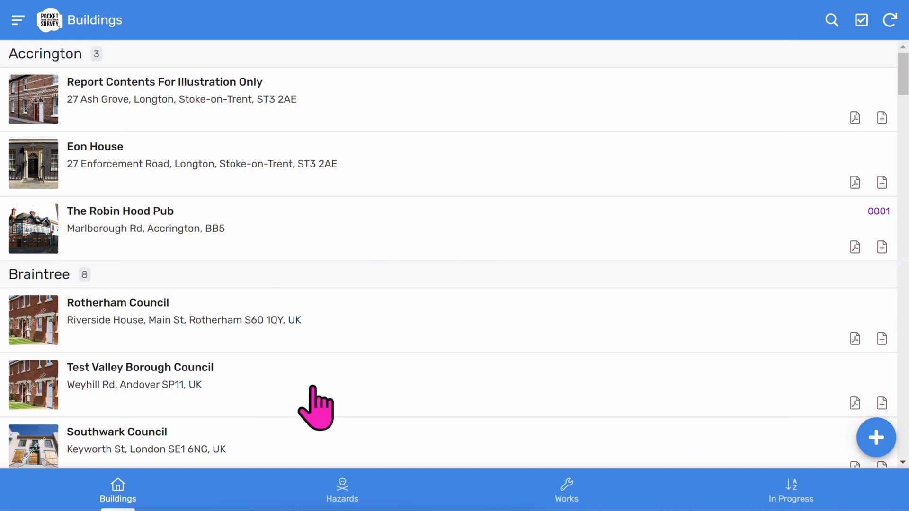
left_click(350, 495)
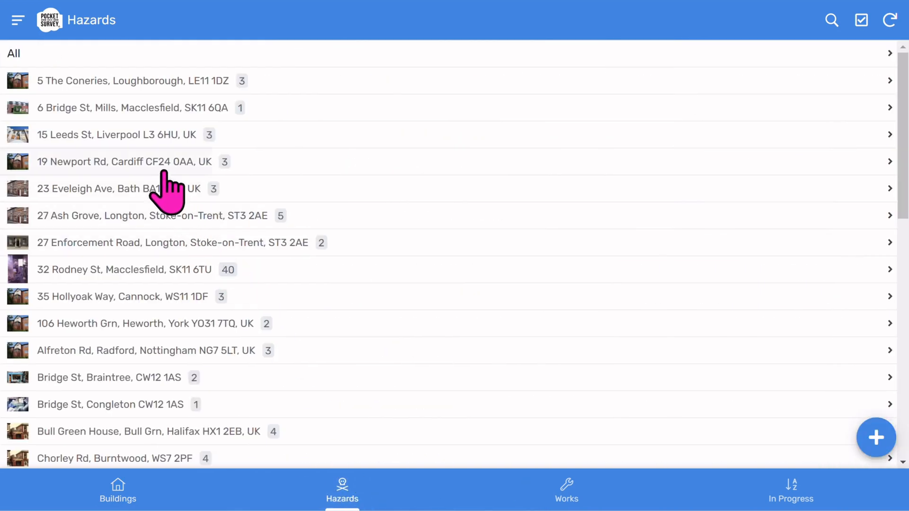
left_click(178, 216)
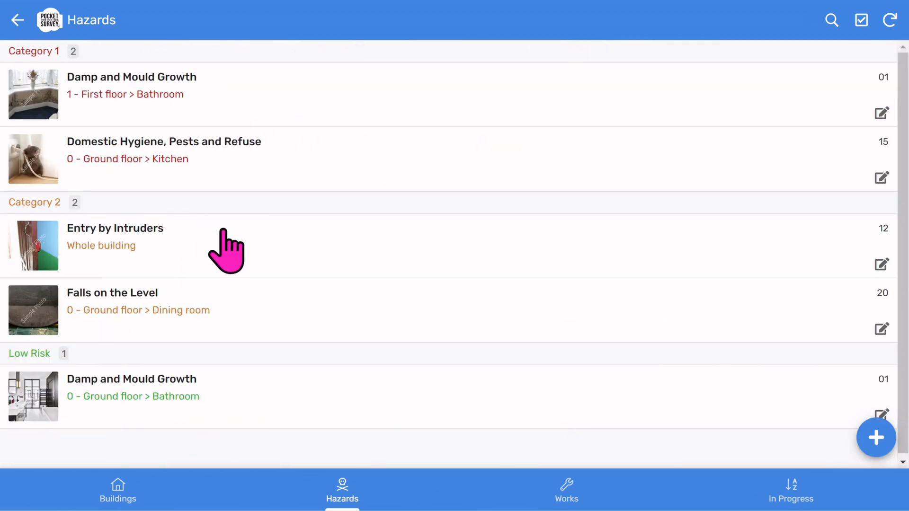
Step: Look through the same building's costed work items and the In Progress view of works
left_click(571, 488)
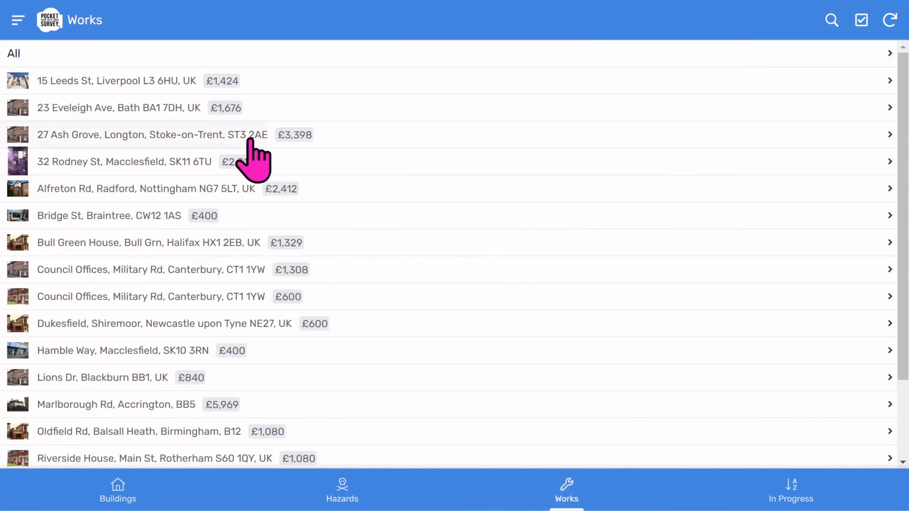
left_click(240, 137)
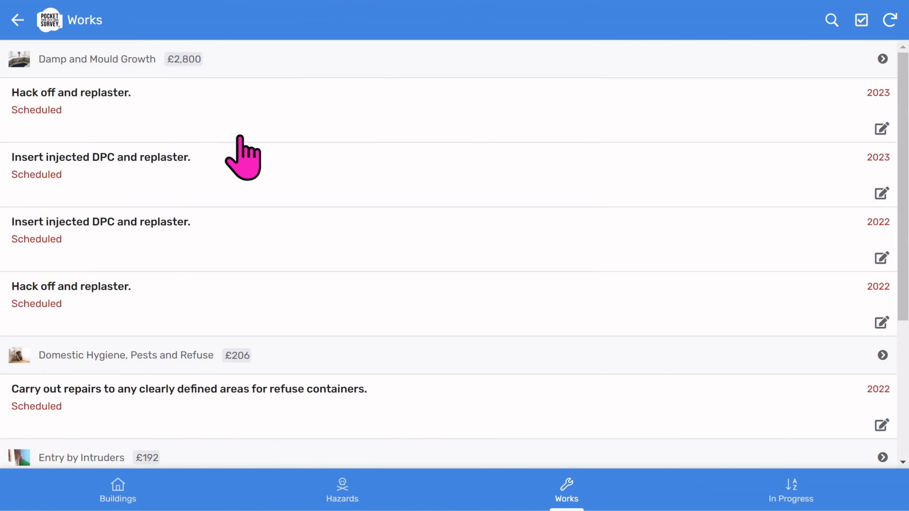
scroll(240, 142, "down", 5)
scroll(244, 147, "up", 5)
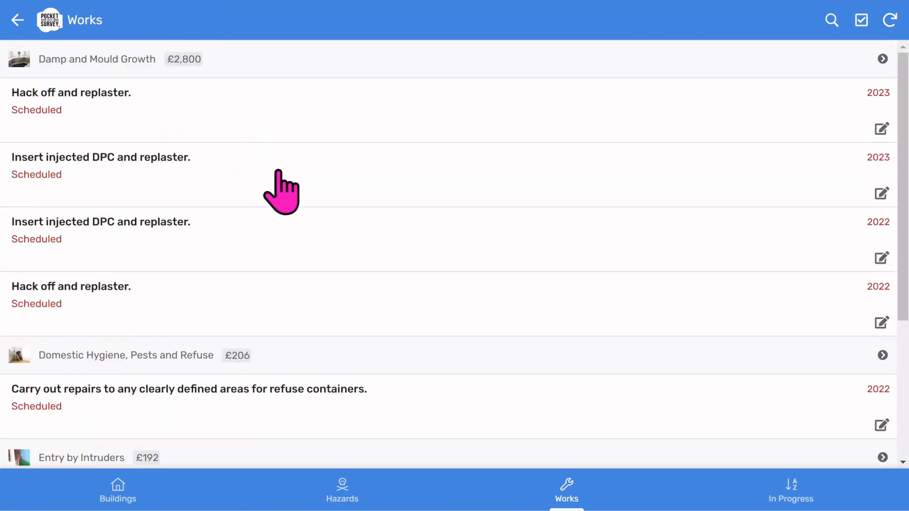
left_click(795, 493)
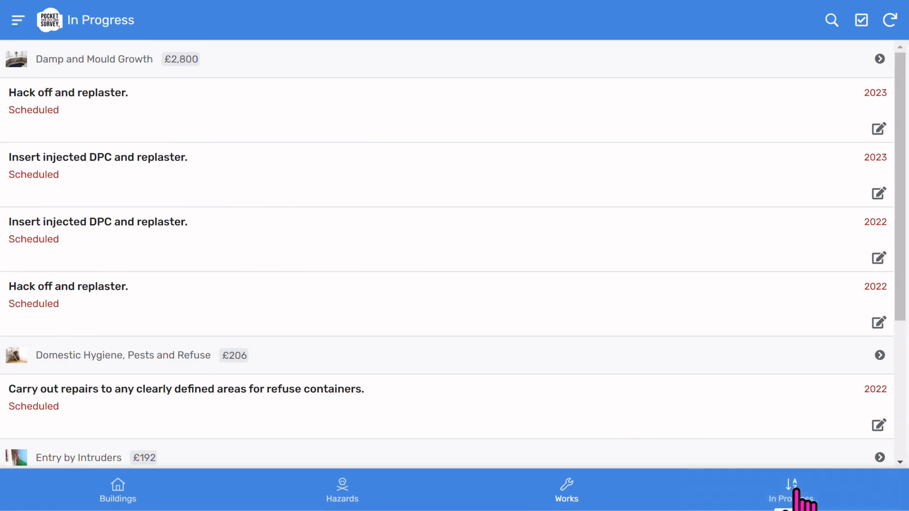
scroll(544, 209, "down", 9)
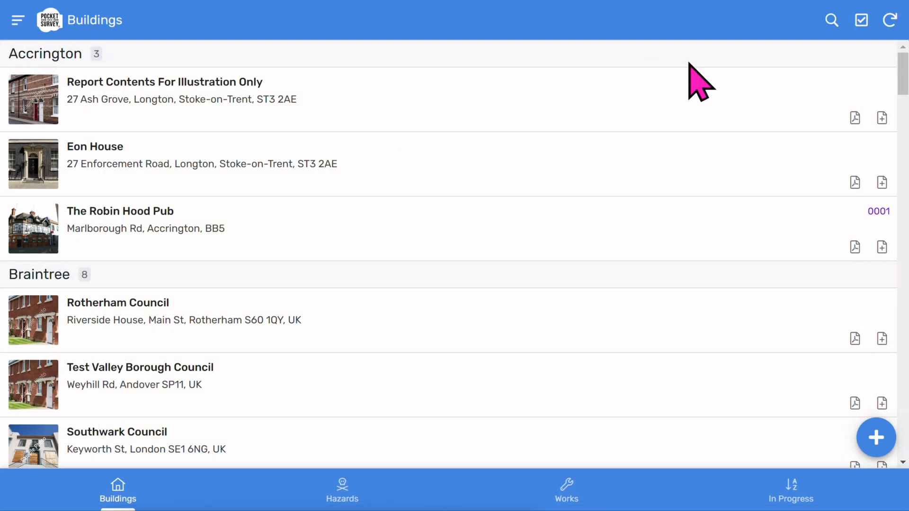
Step: Show the search and filter options of the buildings list, and close them without applying a filter
left_click(831, 22)
left_click(802, 21)
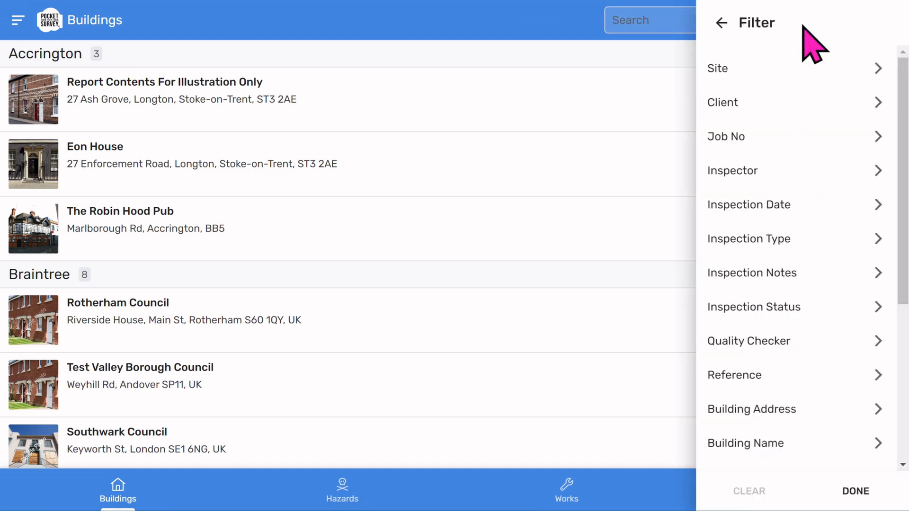
left_click(855, 490)
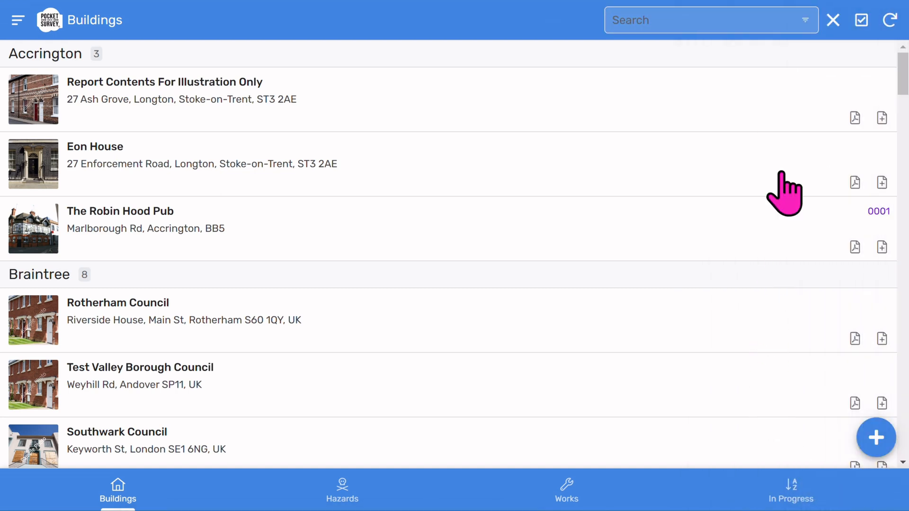
left_click(833, 20)
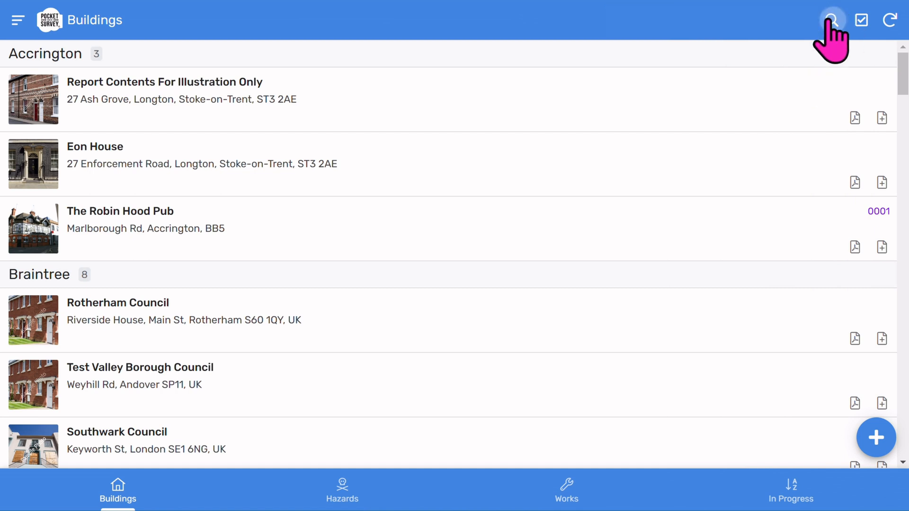
Step: Select the Report Contents For Illustration Only, Eon House and The Robin Hood Pub buildings together, and clear the selection
left_click(861, 21)
left_click(538, 93)
left_click(521, 160)
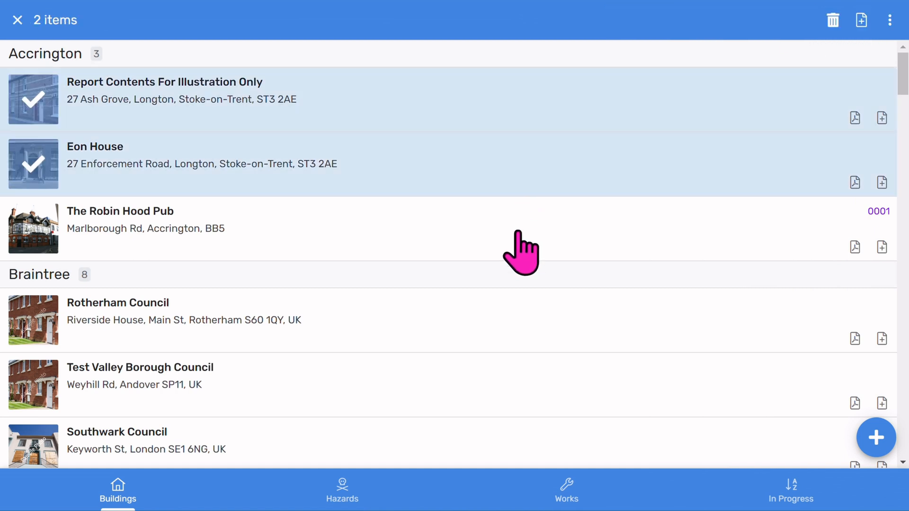
left_click(519, 234)
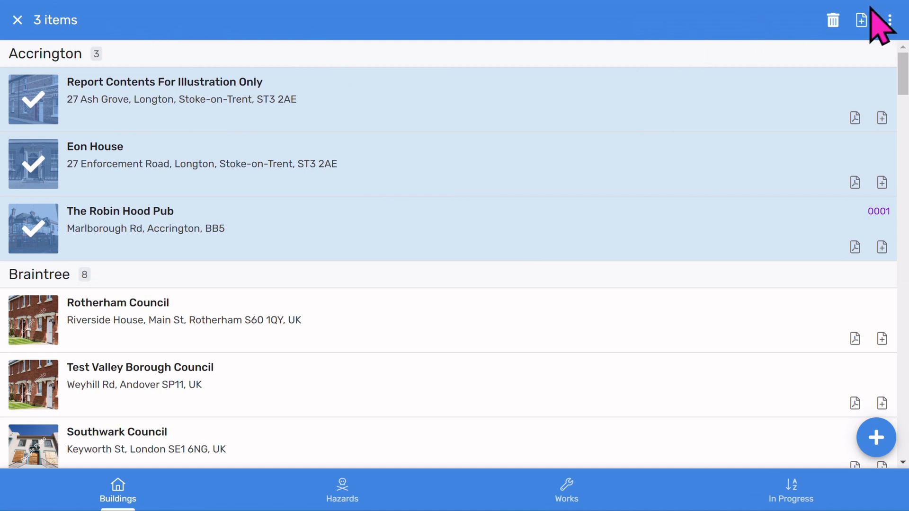
left_click(19, 22)
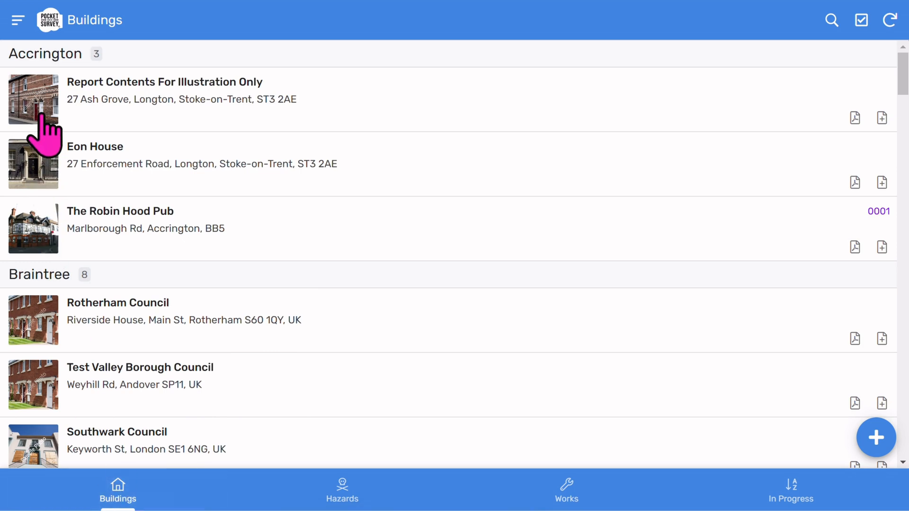
Step: Go to the jobs calendar and display it by week and by month
left_click(18, 20)
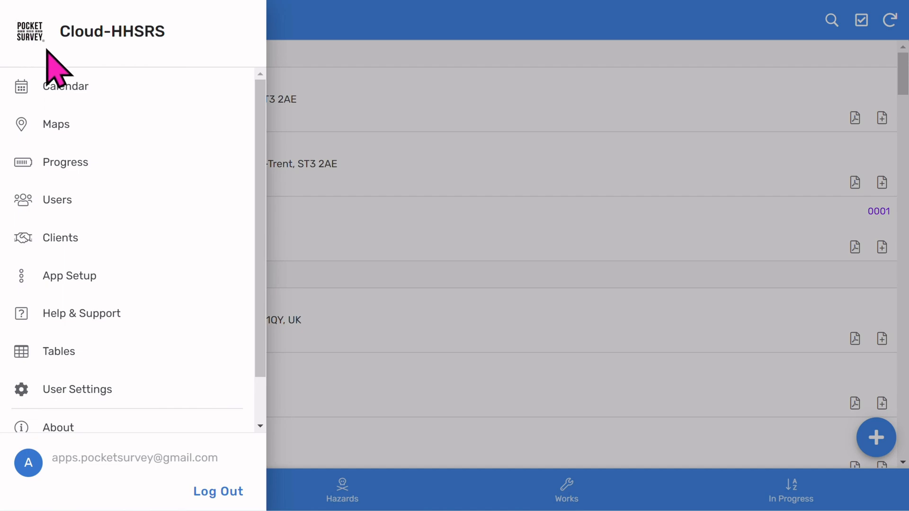
scroll(67, 197, "down", 2)
scroll(62, 217, "up", 2)
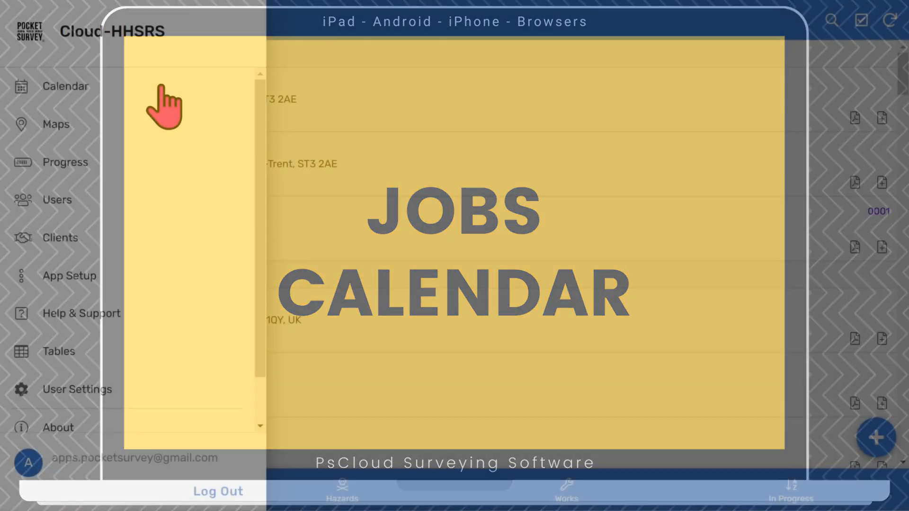
left_click(161, 85)
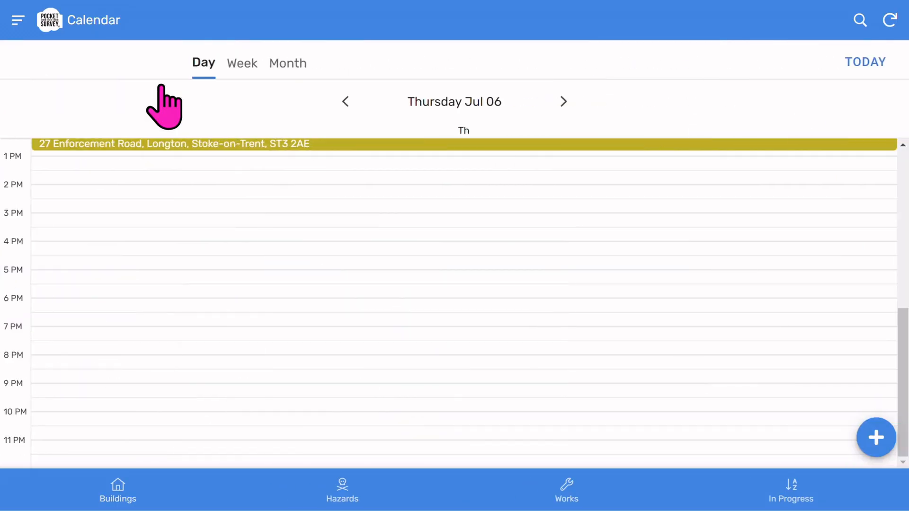
left_click(239, 63)
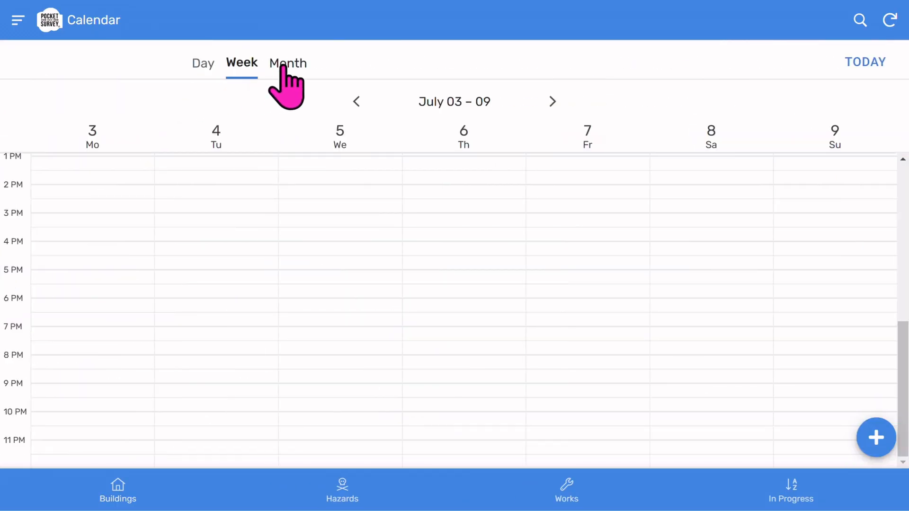
left_click(284, 64)
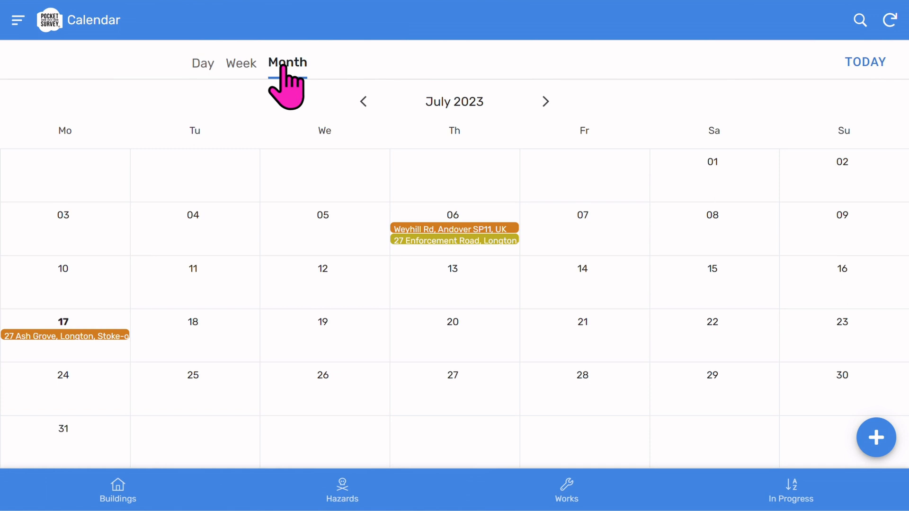
Step: View the building details of the Eon House job scheduled on 6 July, and return the calendar to today
left_click(433, 241)
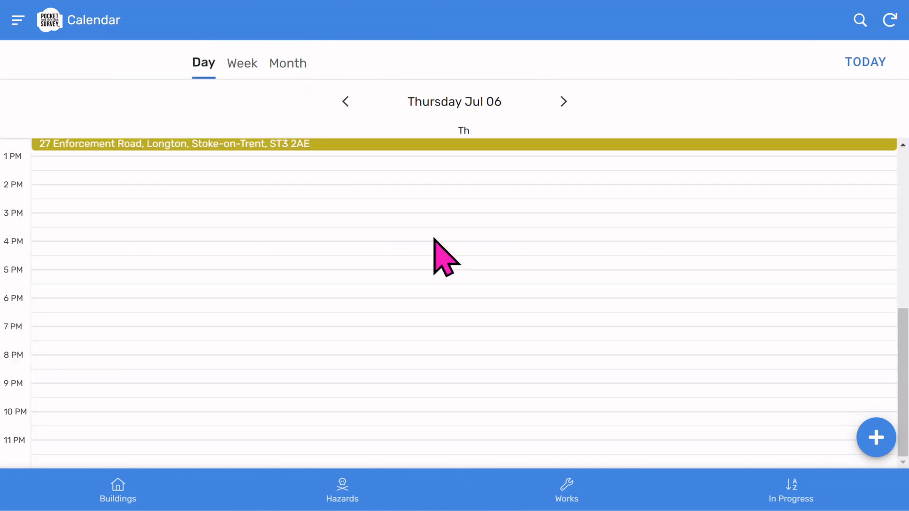
left_click(420, 147)
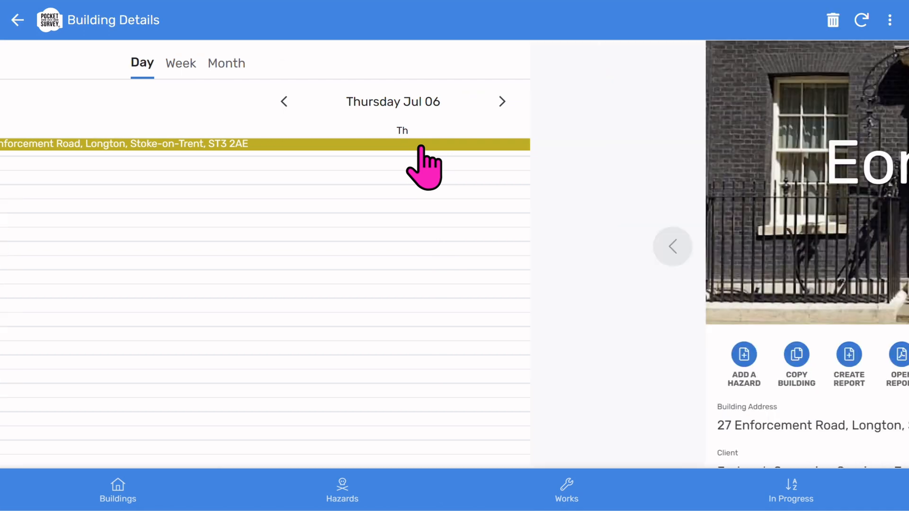
scroll(570, 321, "down", 3)
scroll(570, 321, "down", 2)
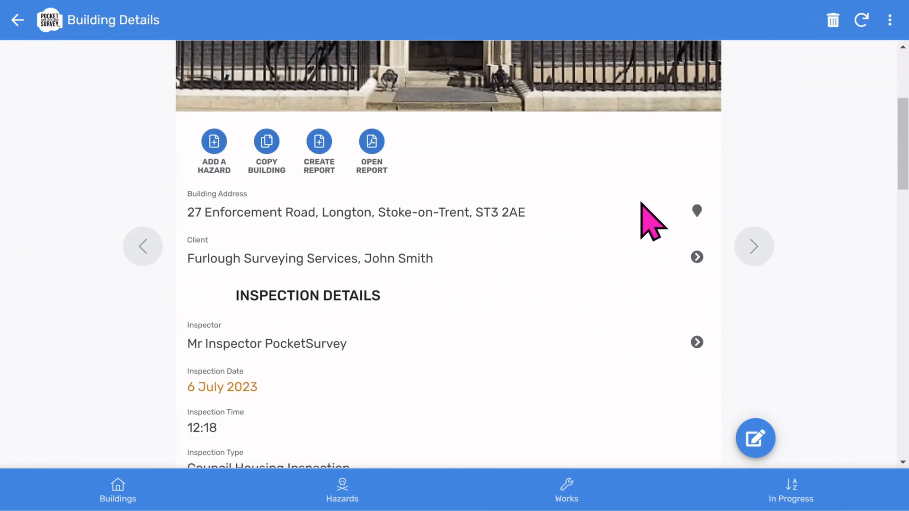
left_click(17, 20)
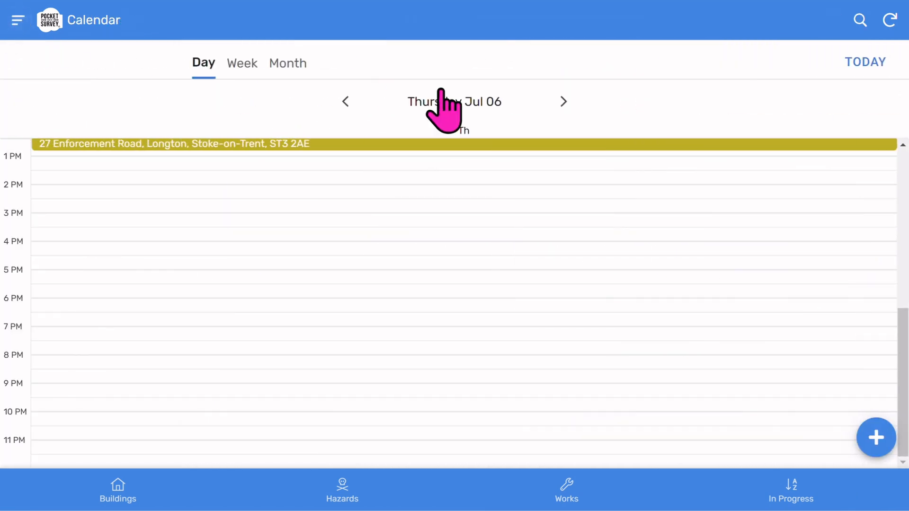
left_click(872, 66)
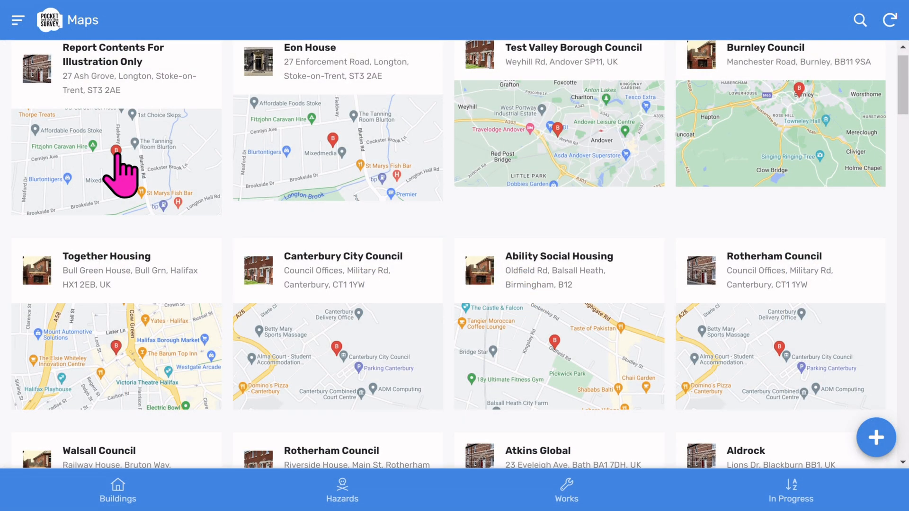
Step: From the Maps overview, view the details and full map location of the "Report Contents For Illustration Only" building
left_click(119, 157)
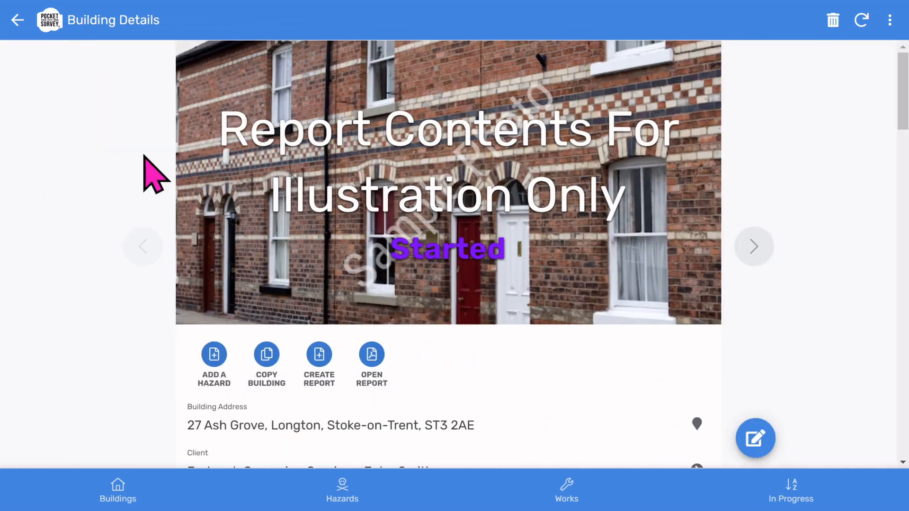
scroll(617, 323, "down", 3)
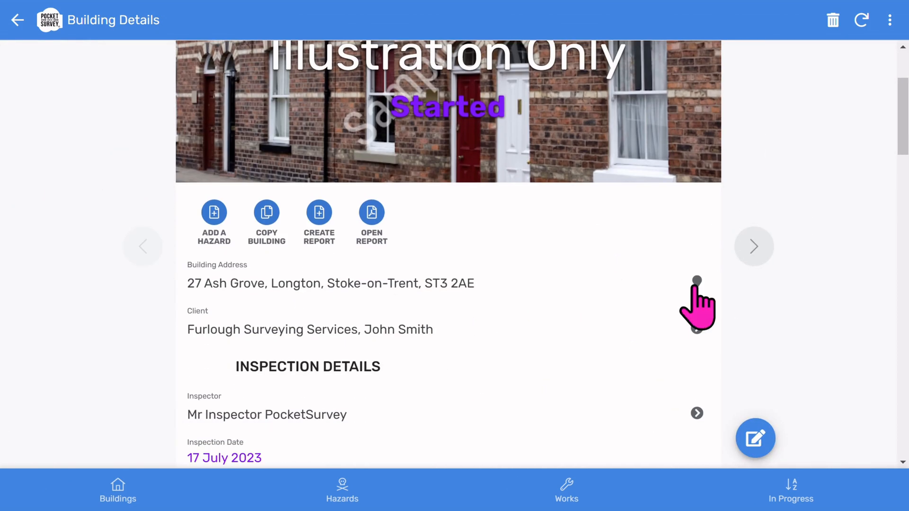
left_click(696, 282)
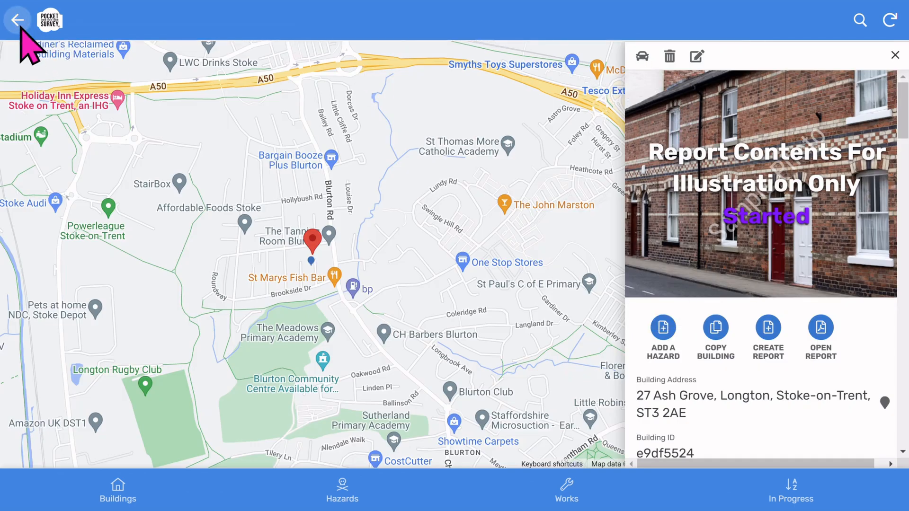
left_click(18, 20)
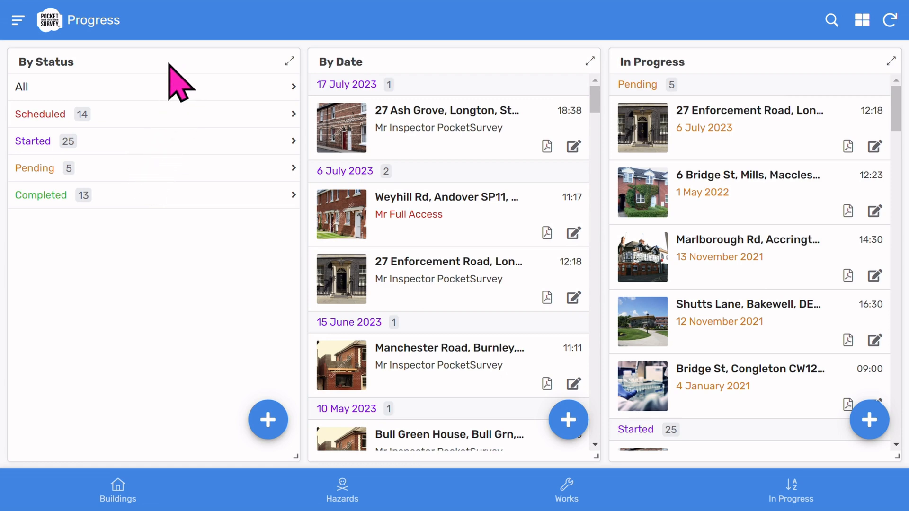
Step: Review the Pending jobs by status in the Progress view, collapse them, and look through the In Progress list
left_click(142, 170)
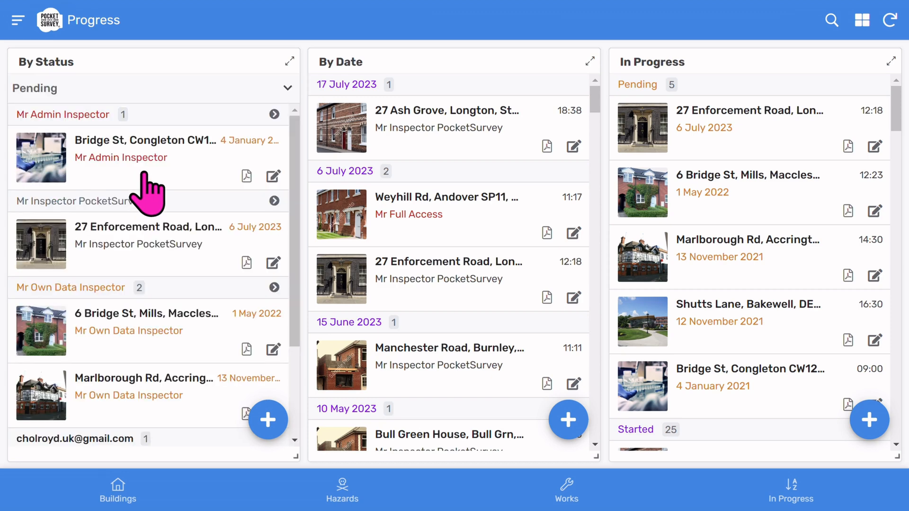
left_click(287, 88)
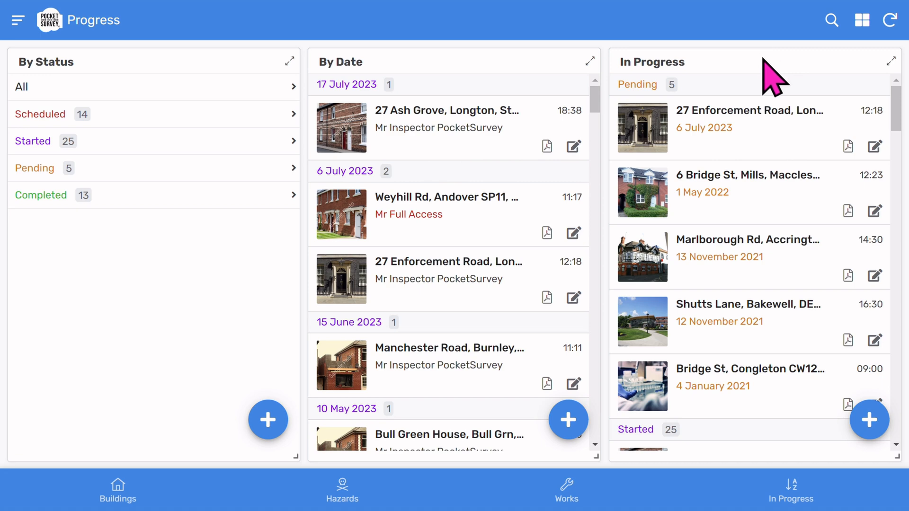
scroll(758, 203, "down", 3)
scroll(760, 202, "up", 3)
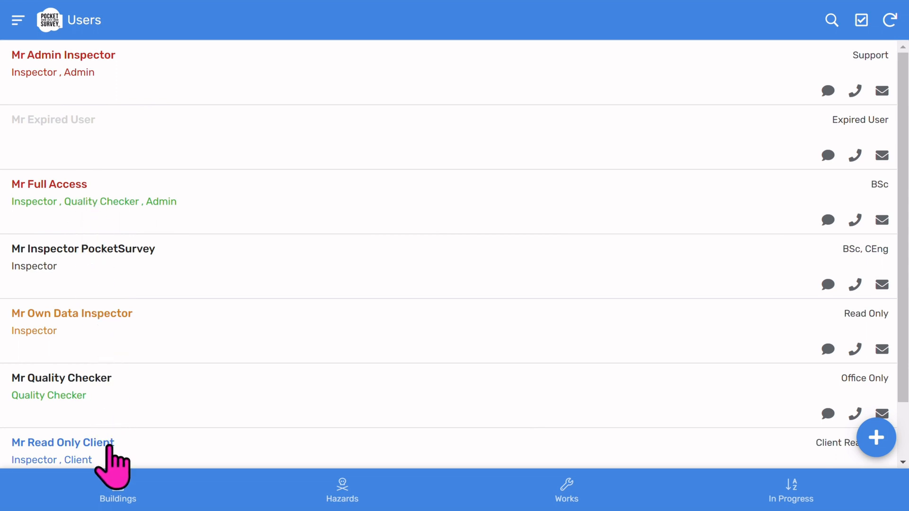
Step: Review the profile of the full-access user in the users list, including signature, inspected buildings and quality-checked buildings
left_click(89, 187)
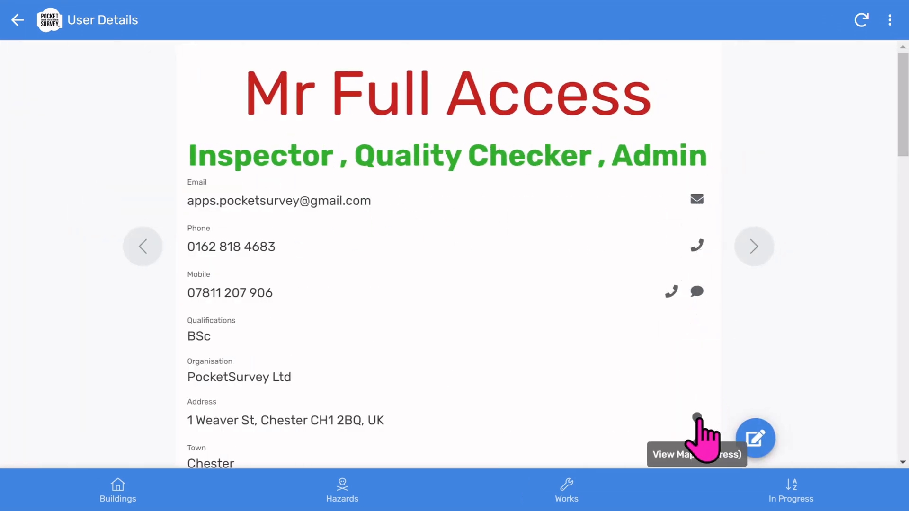
scroll(697, 419, "down", 8)
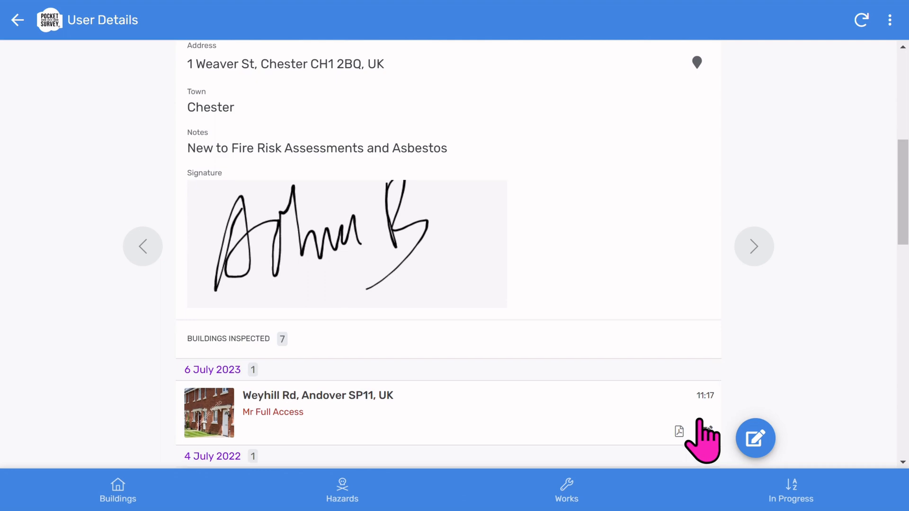
scroll(697, 419, "down", 9)
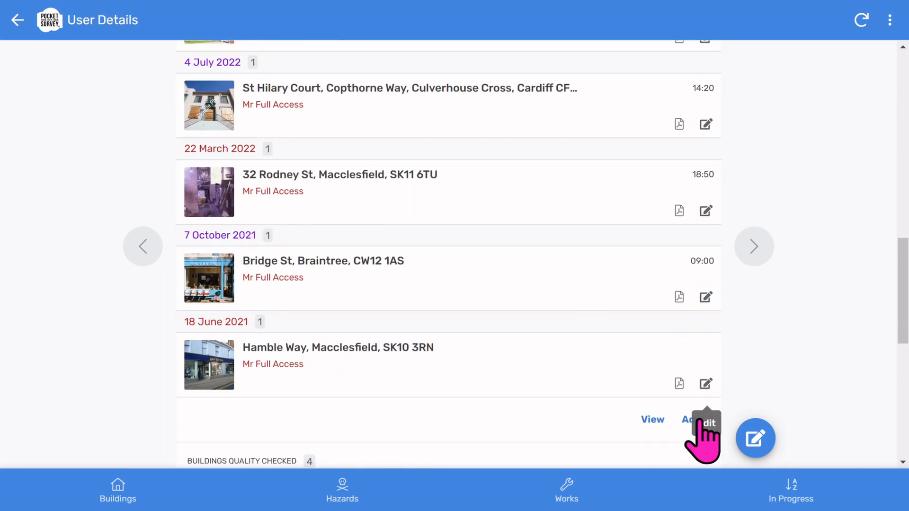
scroll(702, 440, "down", 4)
scroll(705, 438, "down", 2)
scroll(691, 412, "up", 5)
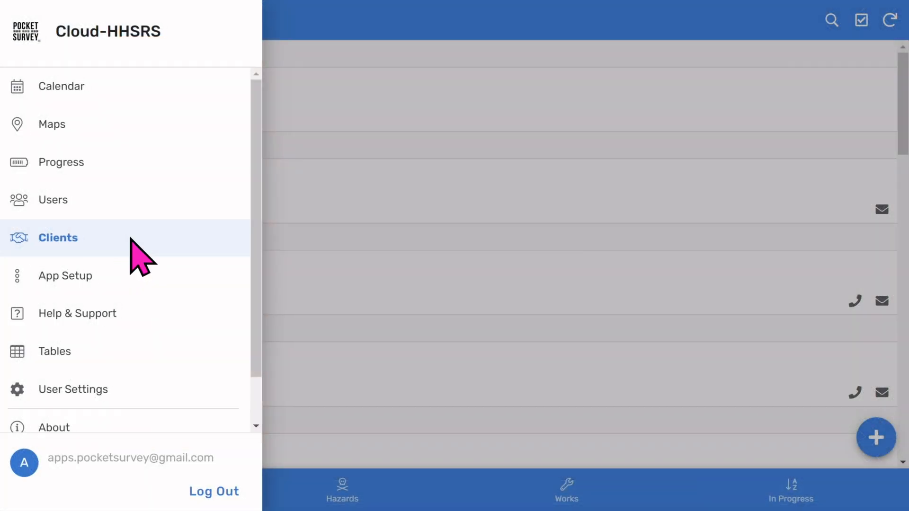
Step: Review the Faster Surveys Ltd client record in the clients list, including contact details and related buildings
left_click(129, 239)
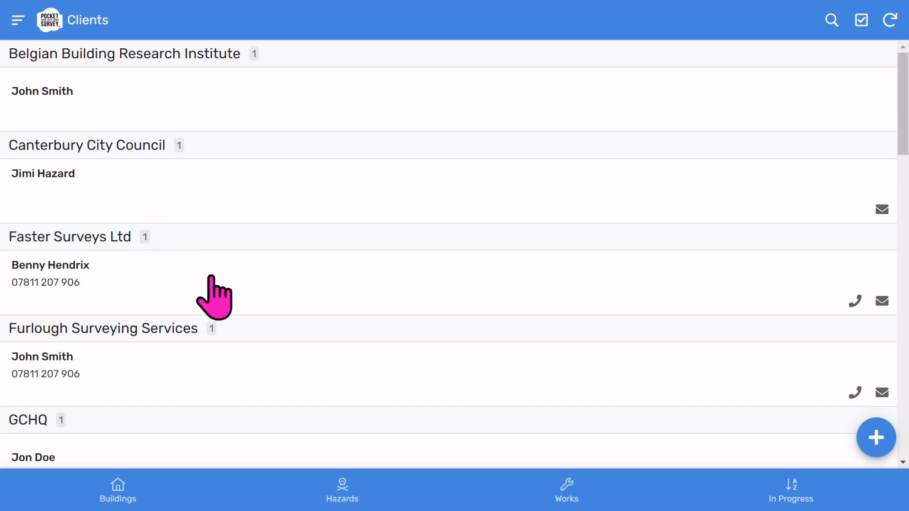
left_click(340, 299)
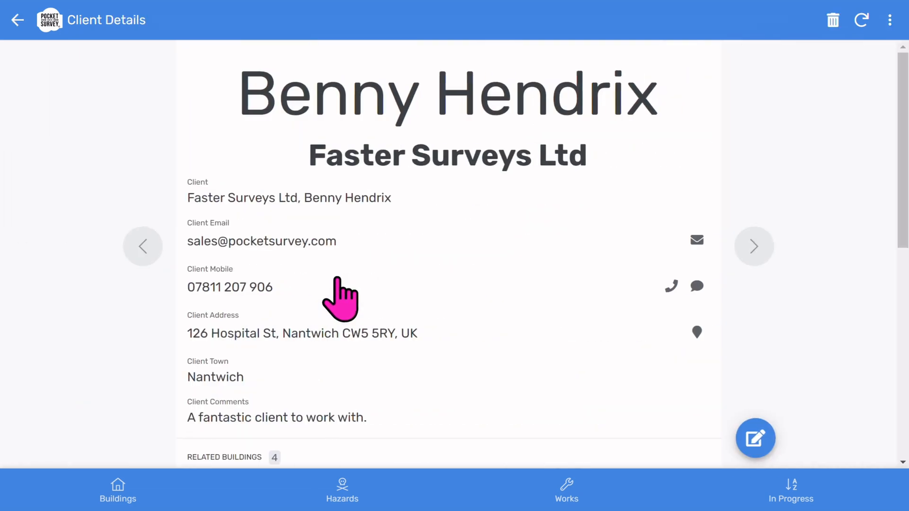
scroll(404, 268, "down", 3)
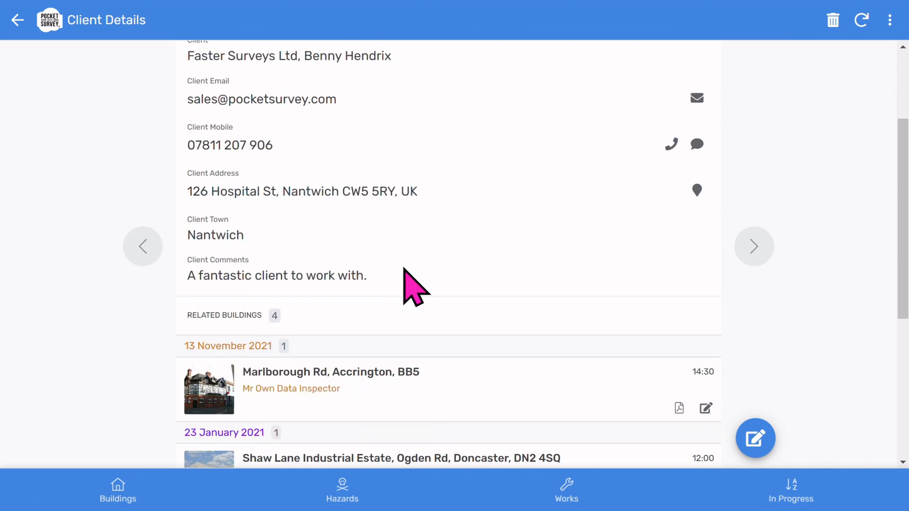
scroll(410, 265, "down", 5)
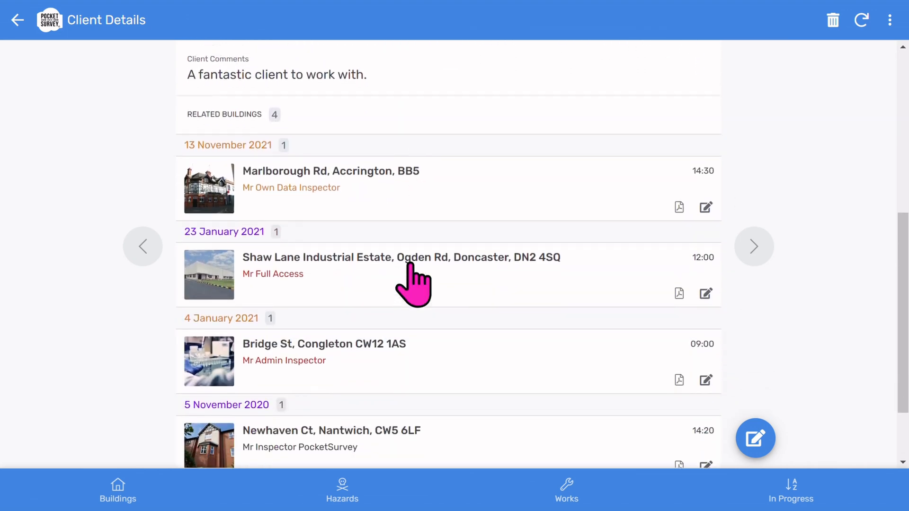
scroll(509, 222, "up", 8)
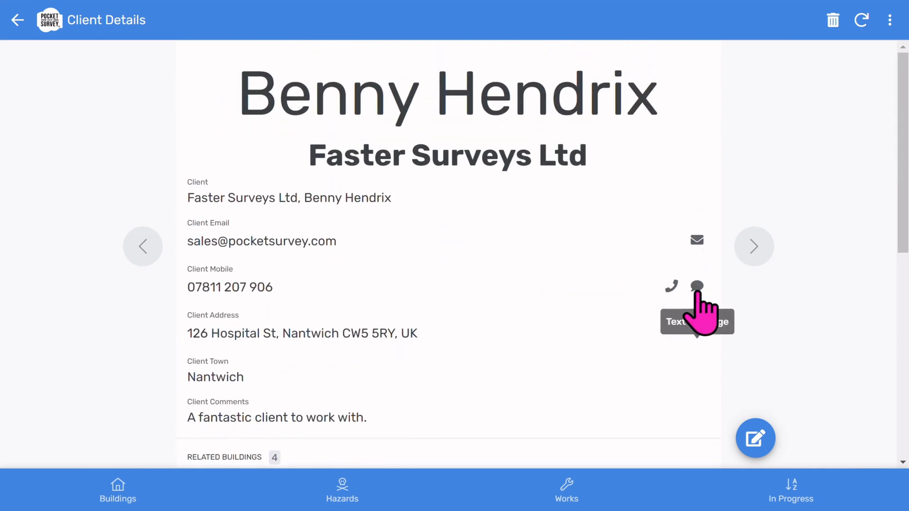
scroll(598, 345, "down", 2)
scroll(597, 331, "down", 1)
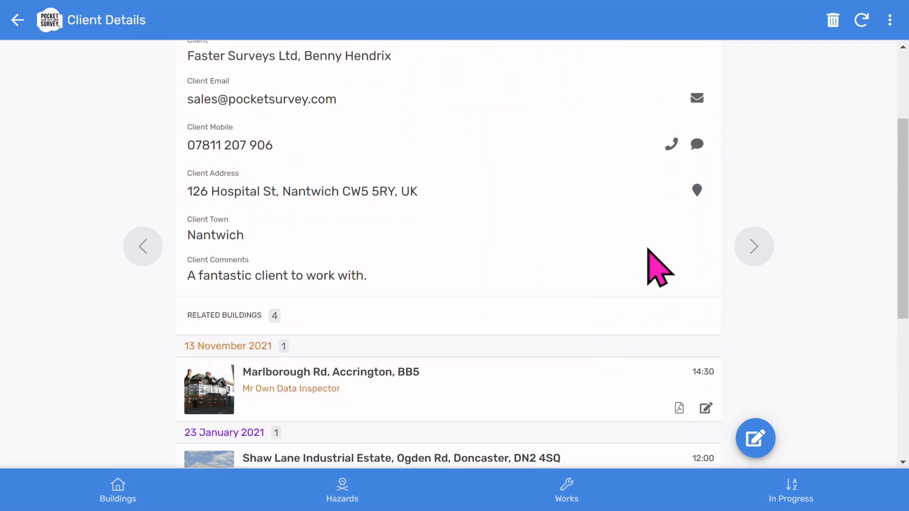
scroll(568, 256, "down", 6)
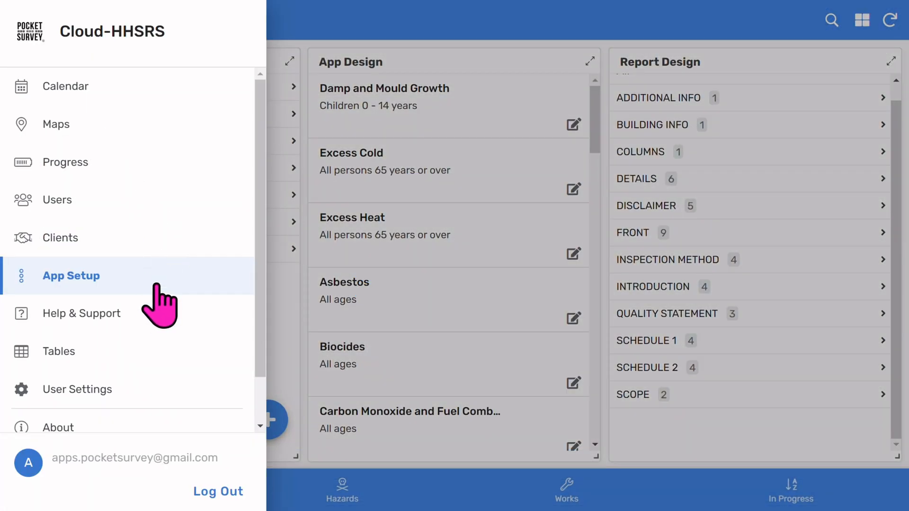
Step: Open the Show Clients option from the Show Features section of App Setup
left_click(156, 285)
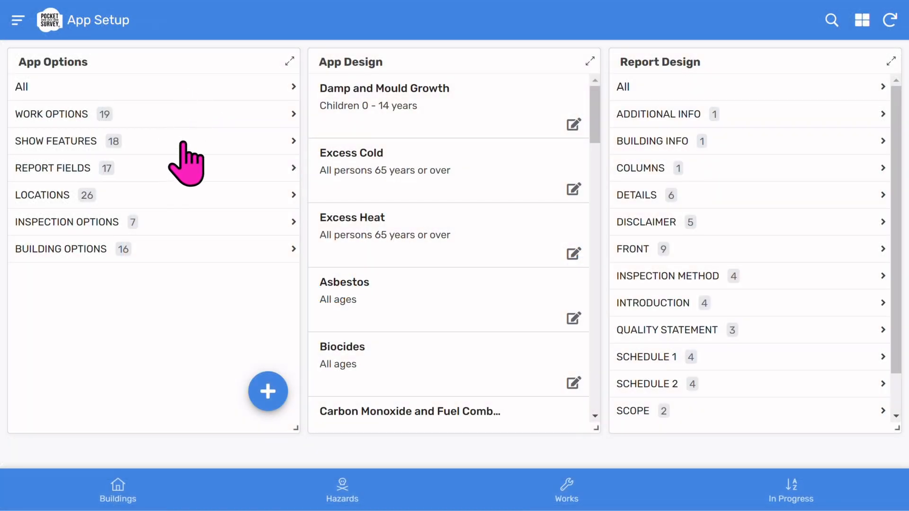
left_click(179, 142)
scroll(180, 260, "down", 5)
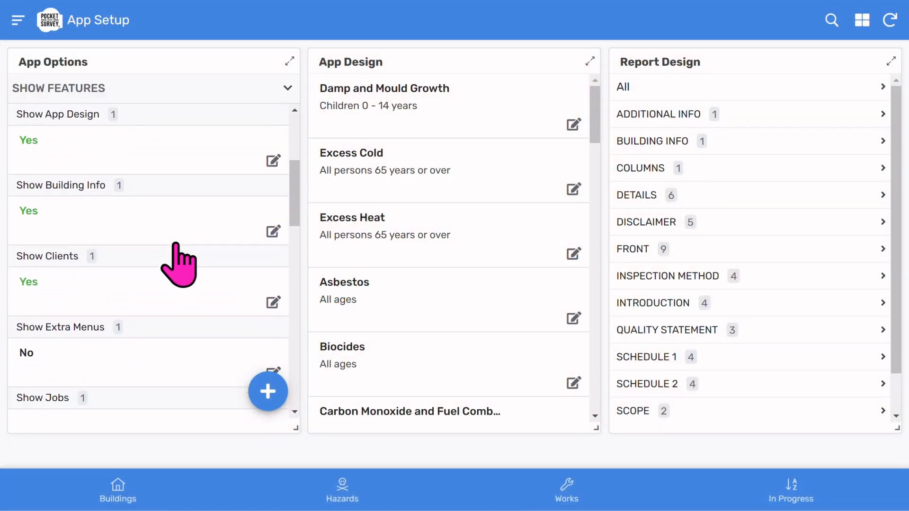
left_click(130, 285)
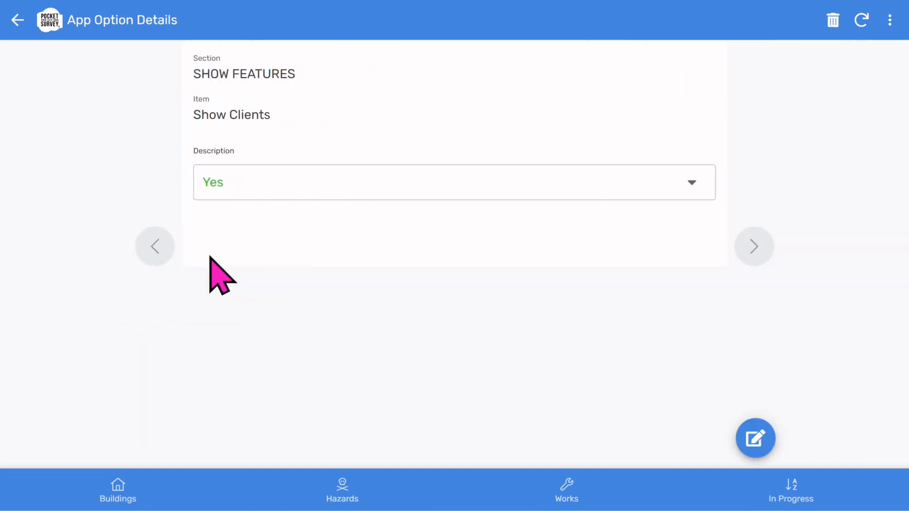
Step: Set the Show Clients option to No, switch it back to Yes, and return to App Setup
left_click(270, 182)
left_click(264, 142)
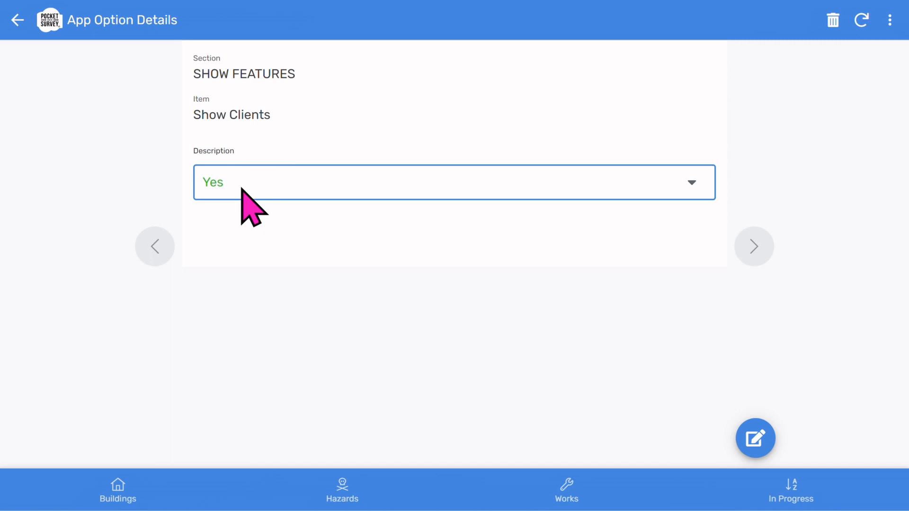
left_click(242, 189)
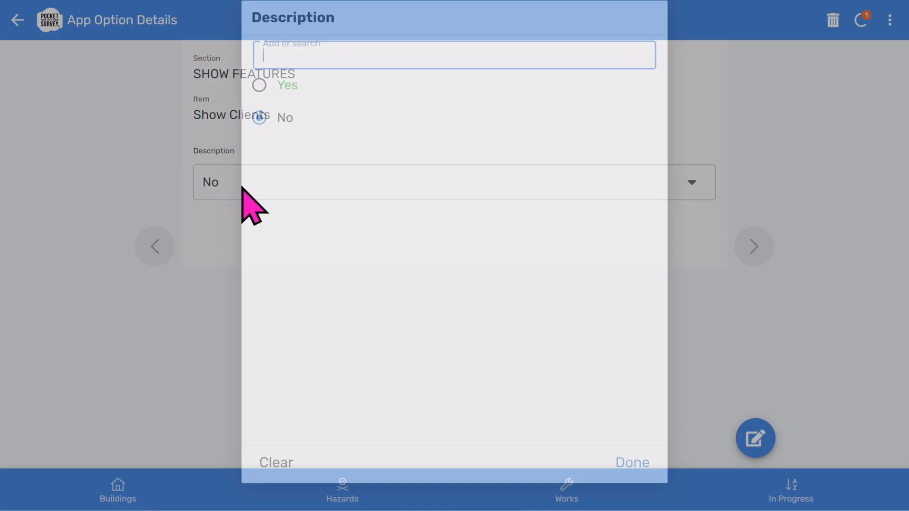
left_click(259, 103)
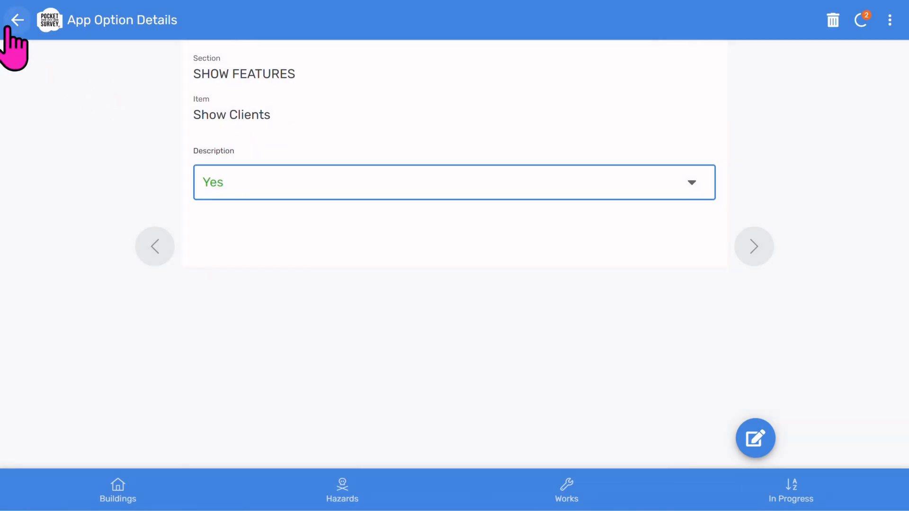
left_click(17, 20)
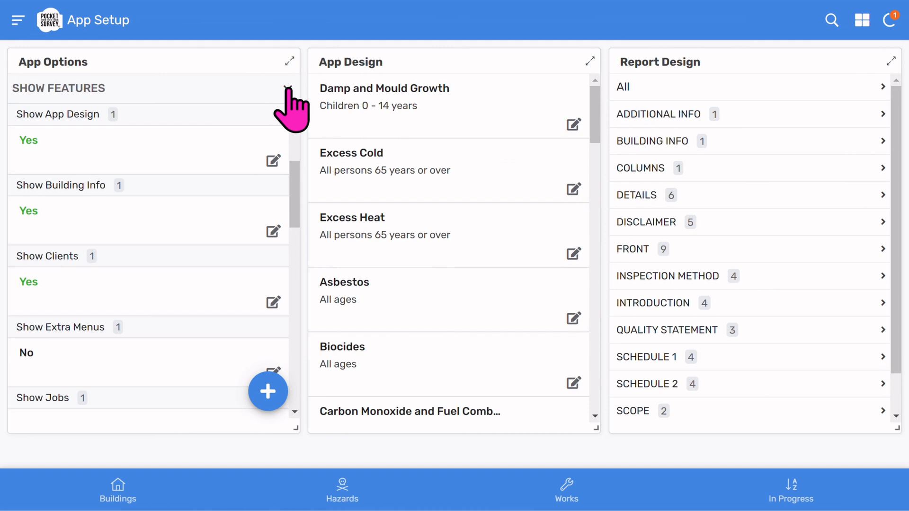
Step: Review the company name, address and contact entries in the Report Fields section of App Options
left_click(288, 88)
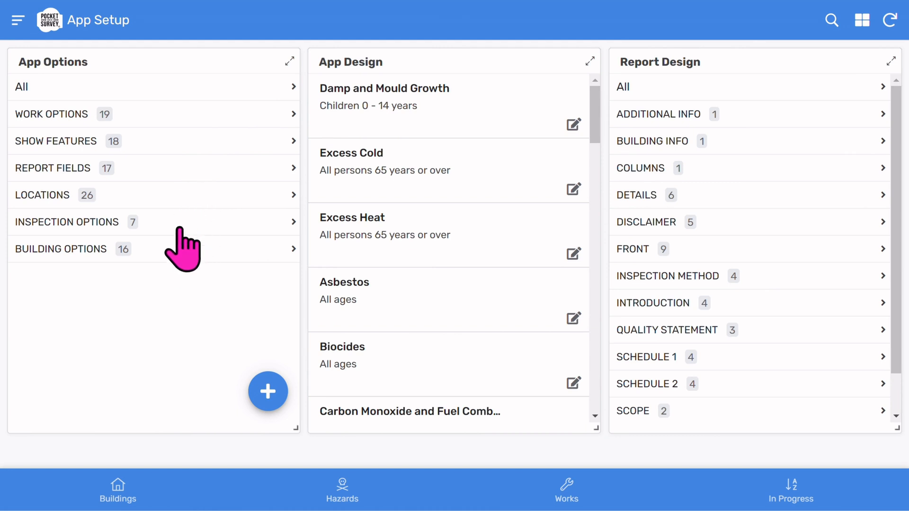
left_click(170, 166)
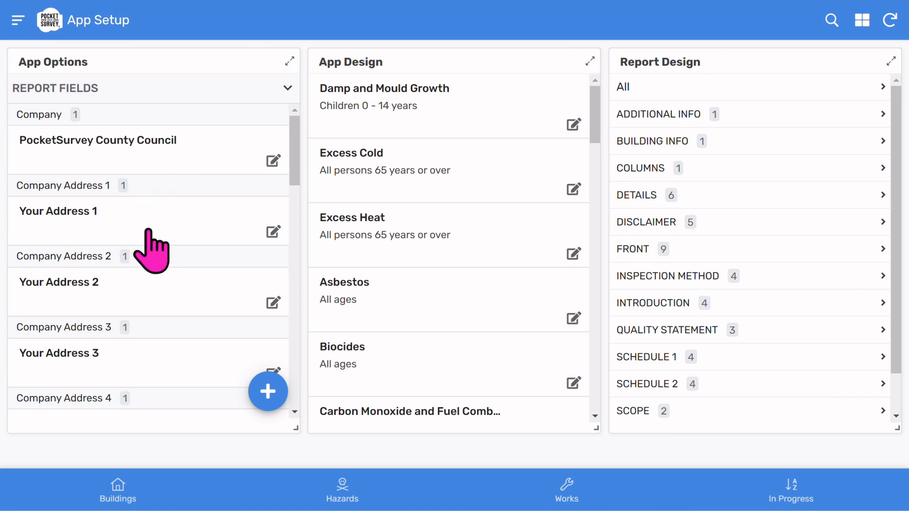
scroll(152, 242, "down", 2)
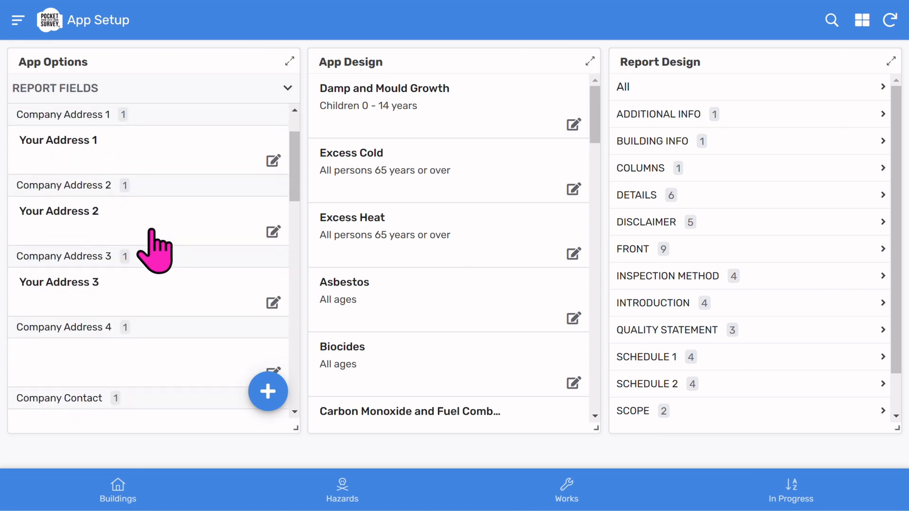
scroll(154, 250, "down", 5)
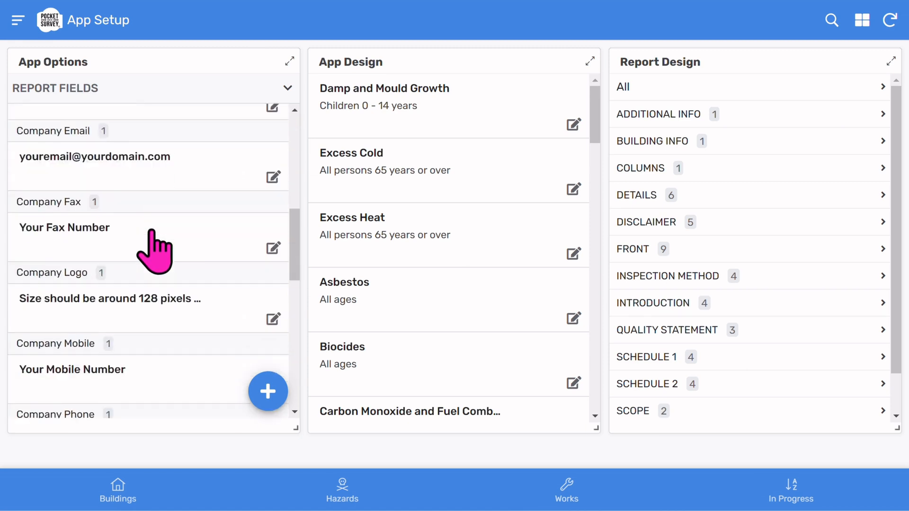
scroll(151, 232, "down", 3)
left_click(288, 88)
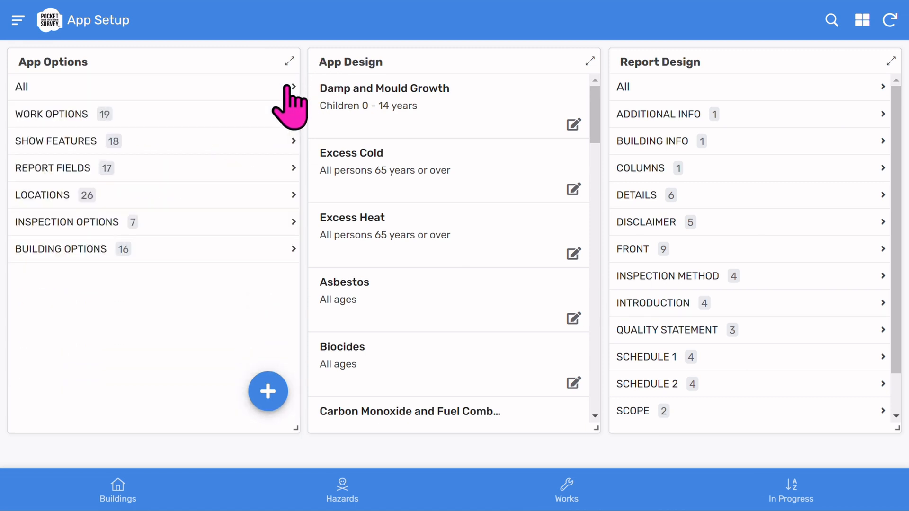
Step: Add and save a Locations app option for the item Location 1 with the description Shed, and return to the section list
left_click(195, 195)
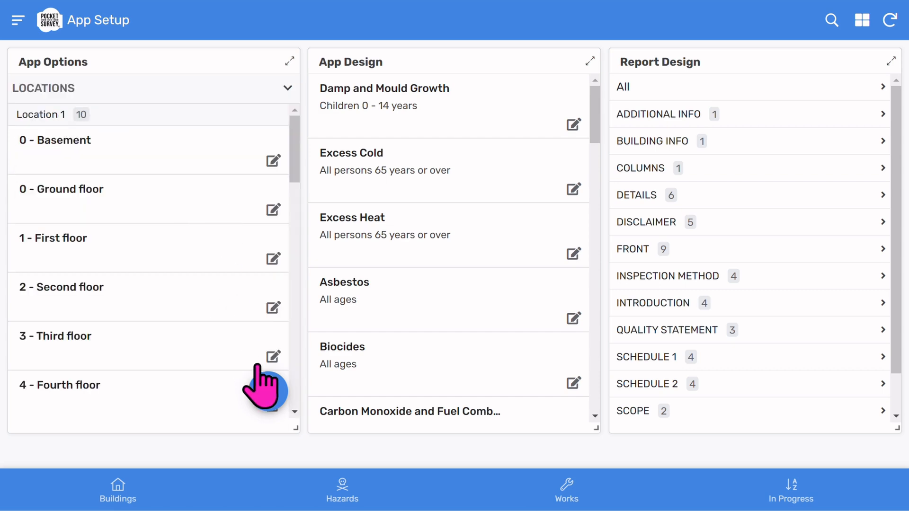
left_click(268, 392)
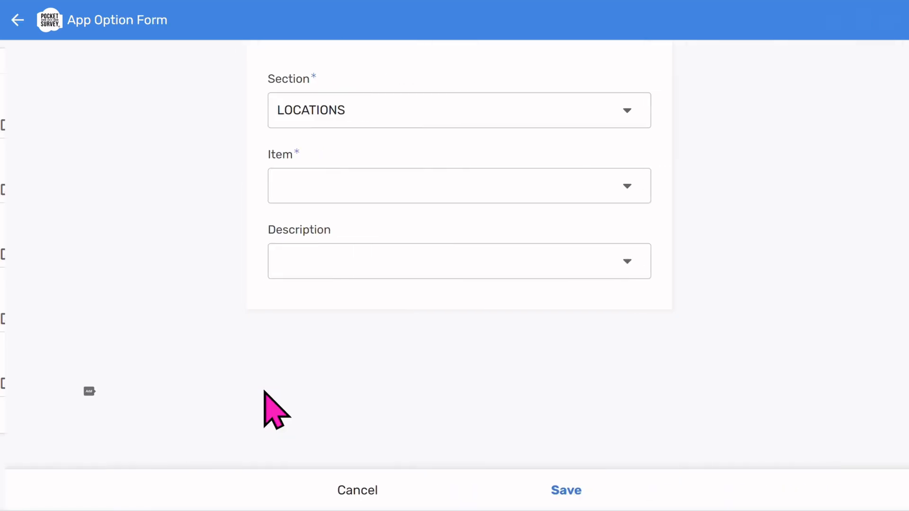
left_click(351, 188)
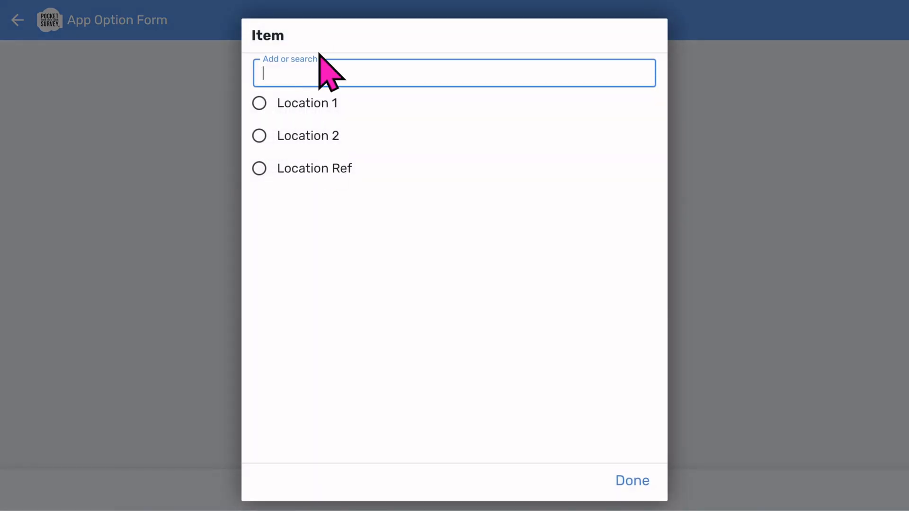
left_click(308, 116)
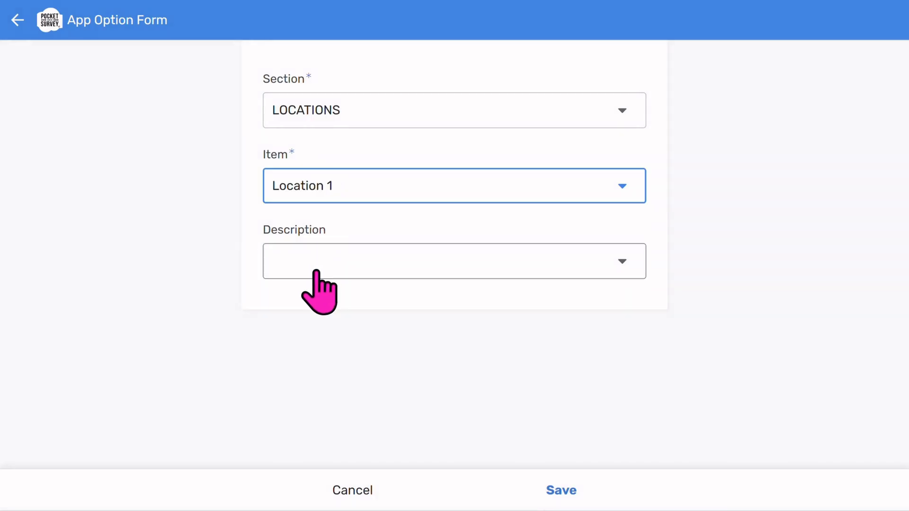
left_click(316, 272)
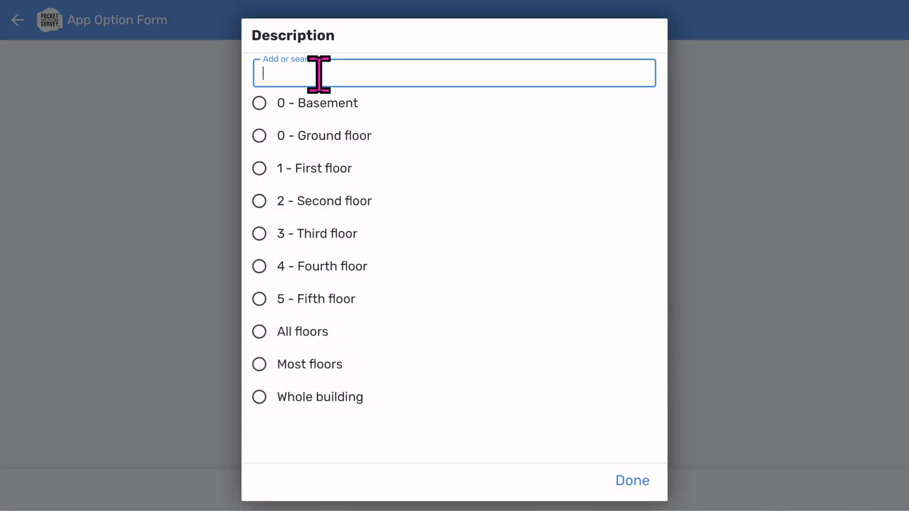
type("Shed")
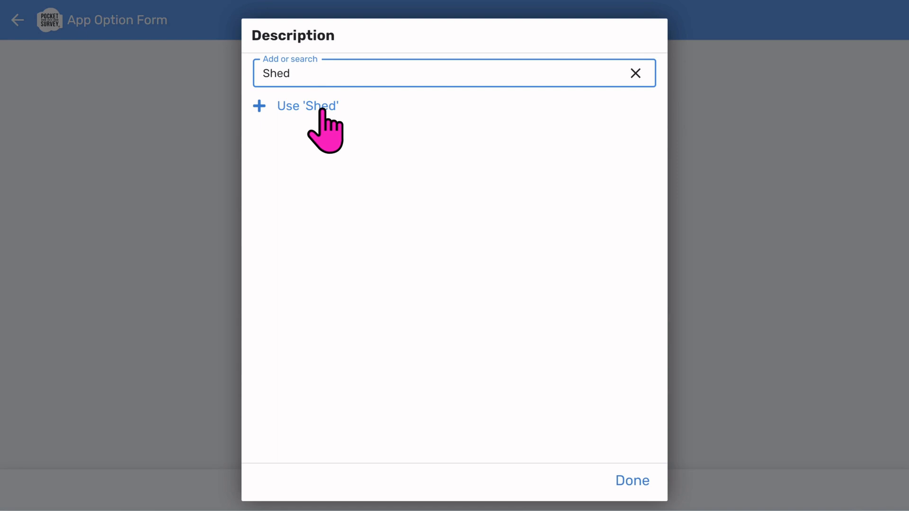
left_click(322, 110)
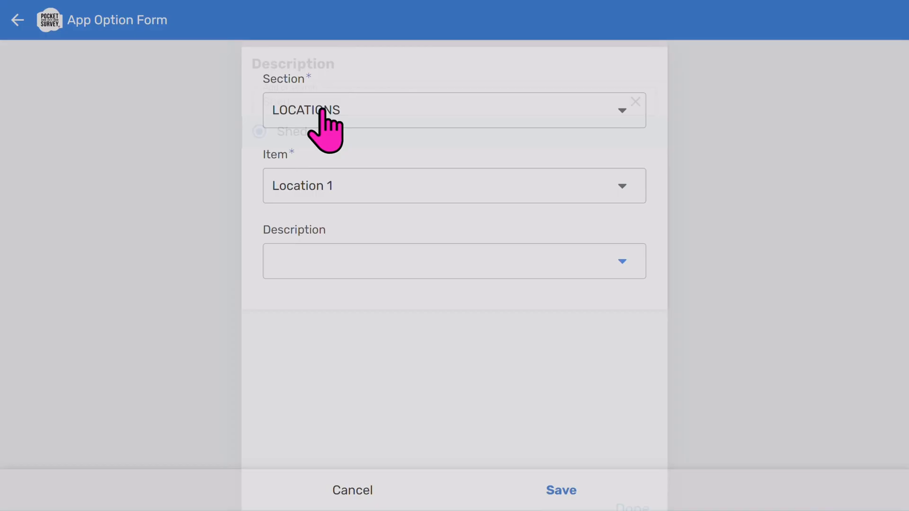
left_click(561, 491)
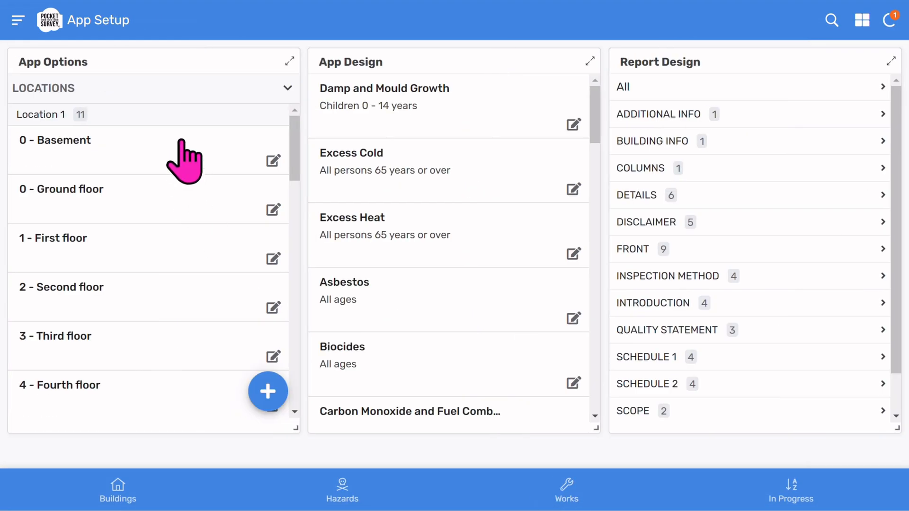
left_click(288, 87)
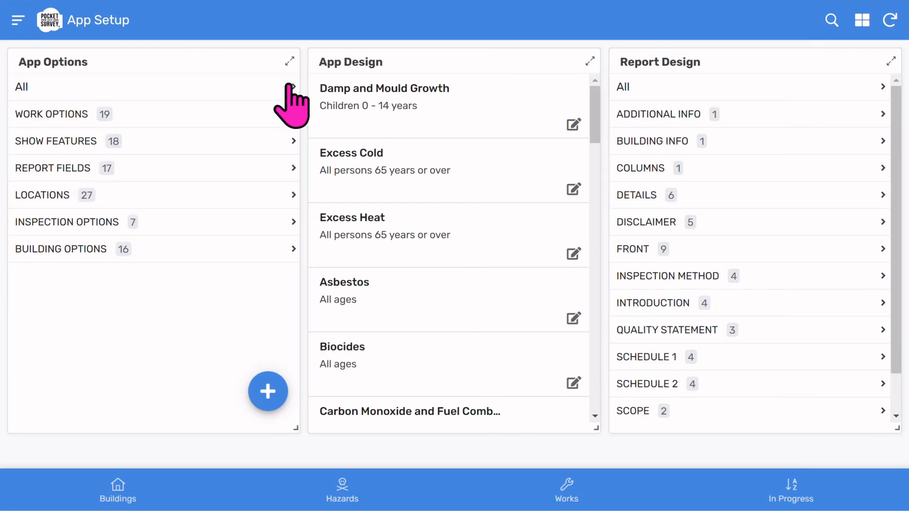
Step: Review the action priorities and inspection types in the Inspection Options section of App Options
left_click(197, 222)
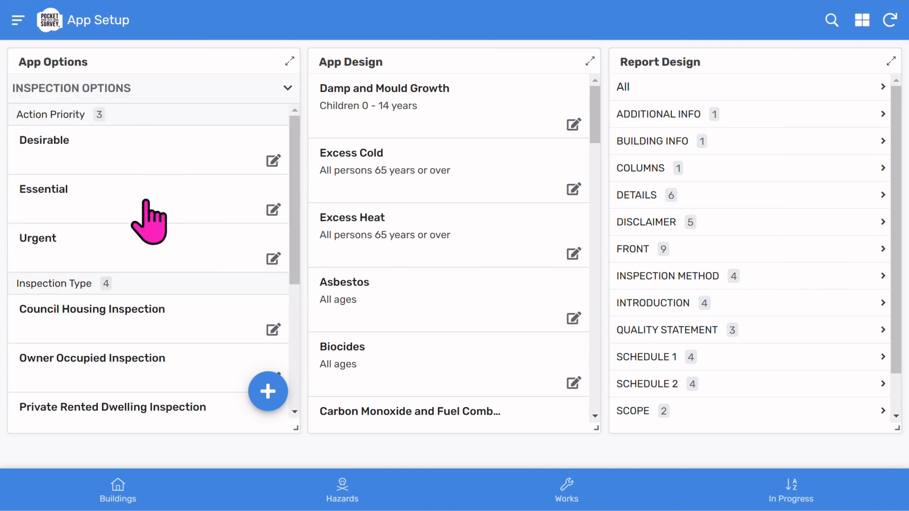
scroll(168, 357, "down", 2)
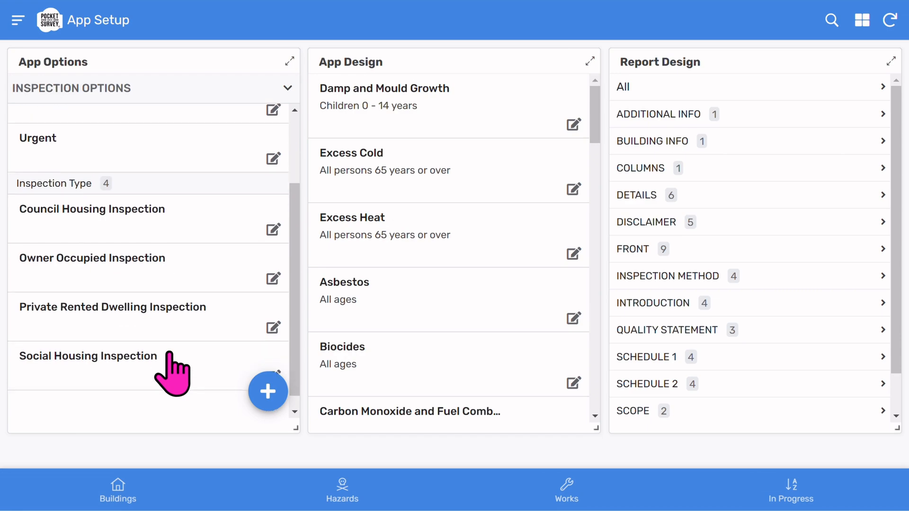
scroll(176, 375, "up", 2)
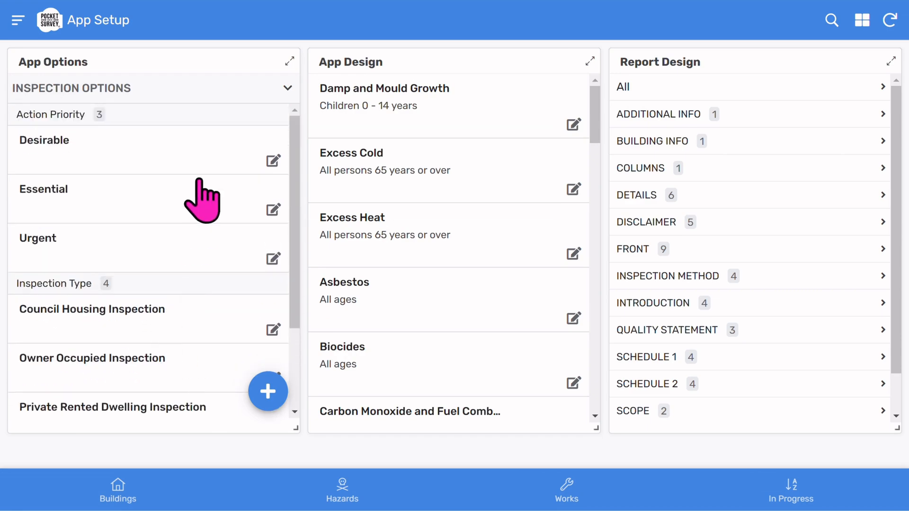
left_click(288, 88)
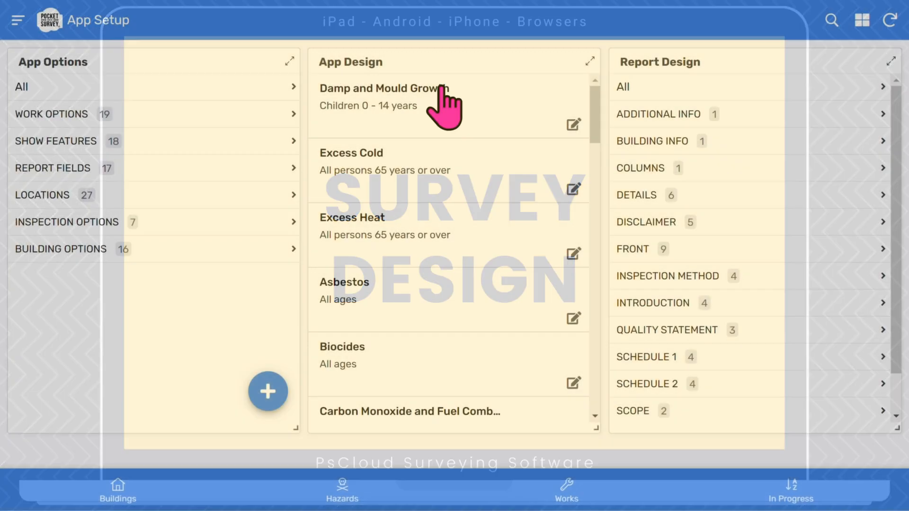
Step: Review the Damp and Mould Growth hazard in App Design, including its related defects, actions, works and full defects list
scroll(438, 104, "down", 4)
scroll(446, 132, "up", 3)
scroll(449, 125, "up", 1)
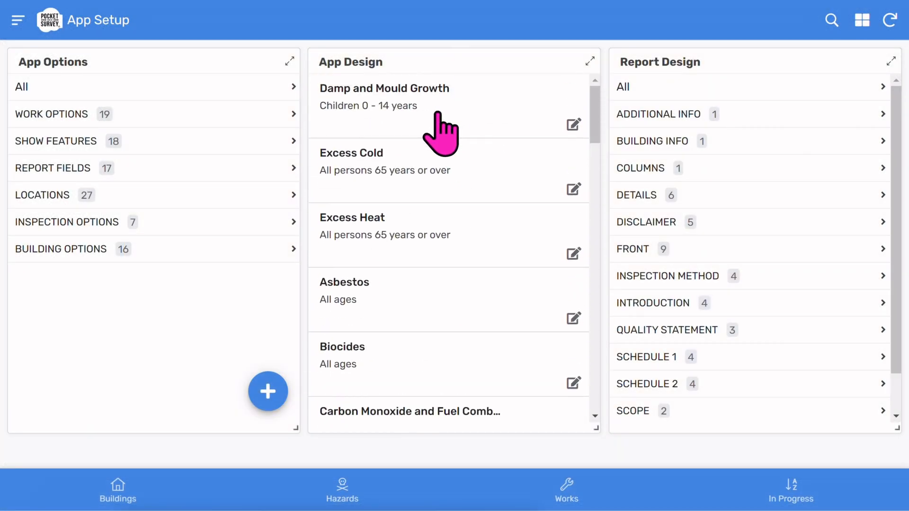
left_click(440, 133)
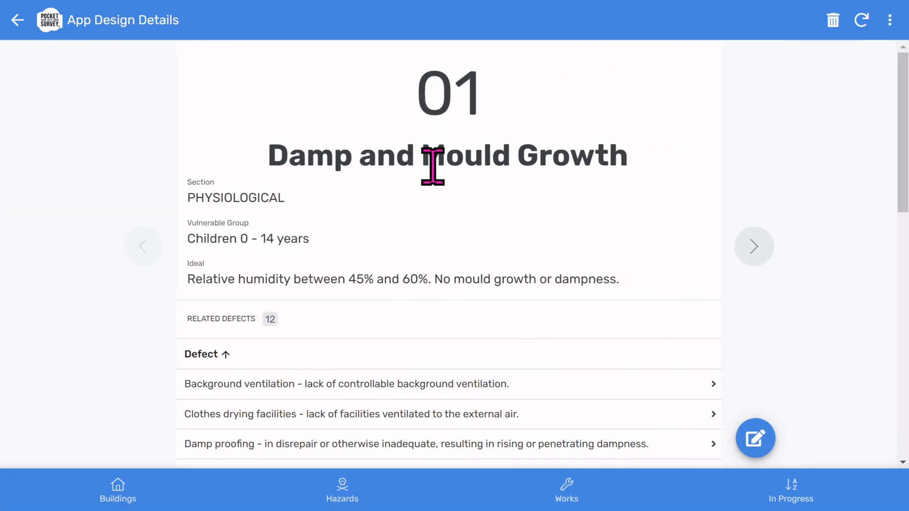
scroll(436, 182, "down", 5)
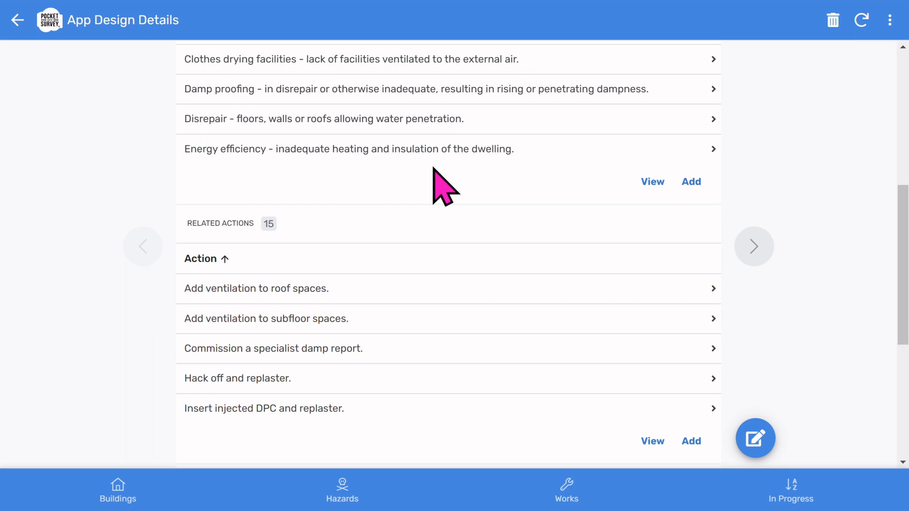
scroll(433, 168, "down", 2)
scroll(433, 177, "down", 2)
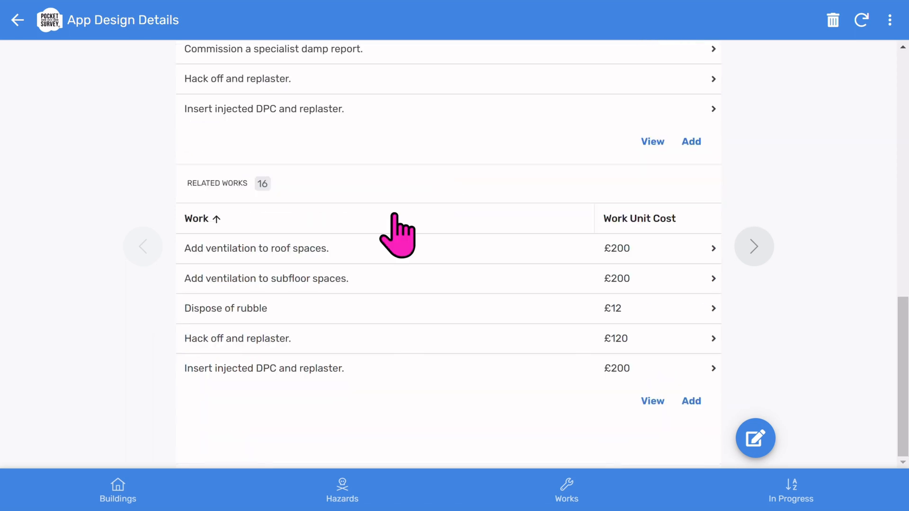
scroll(398, 222, "up", 9)
scroll(407, 230, "down", 2)
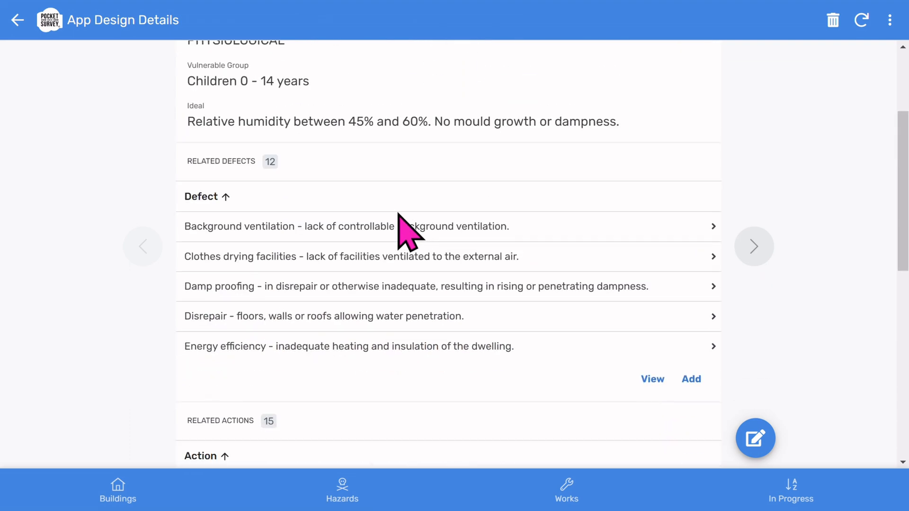
left_click(657, 383)
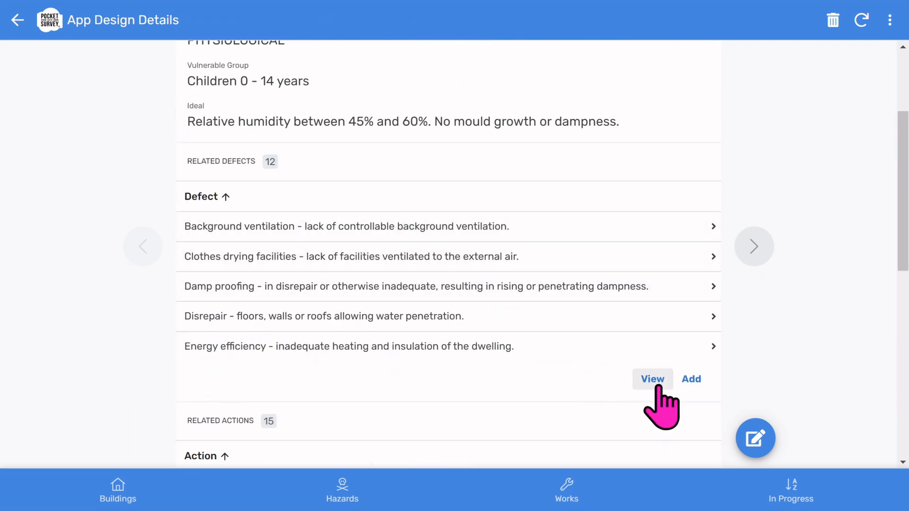
left_click(17, 20)
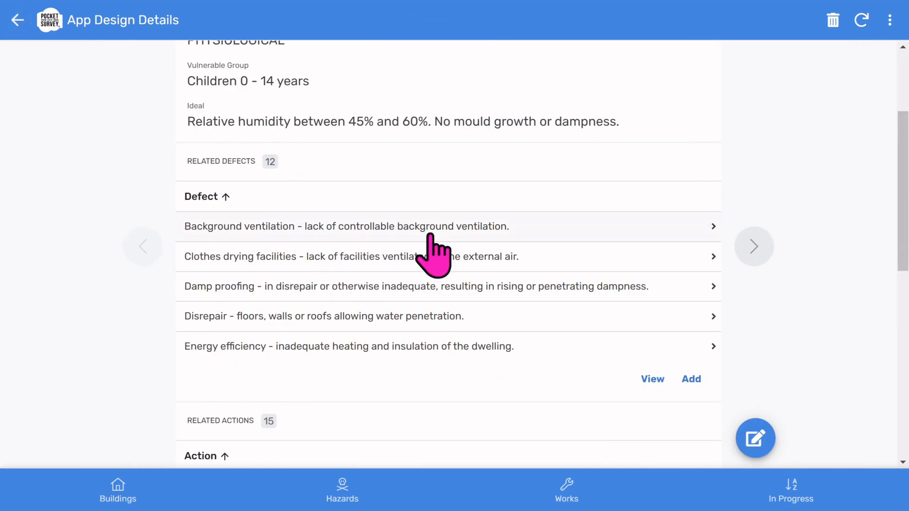
Step: Add and save the defect "Brokend Windows" for the Damp and Mould Growth hazard, and return to App Setup
left_click(691, 380)
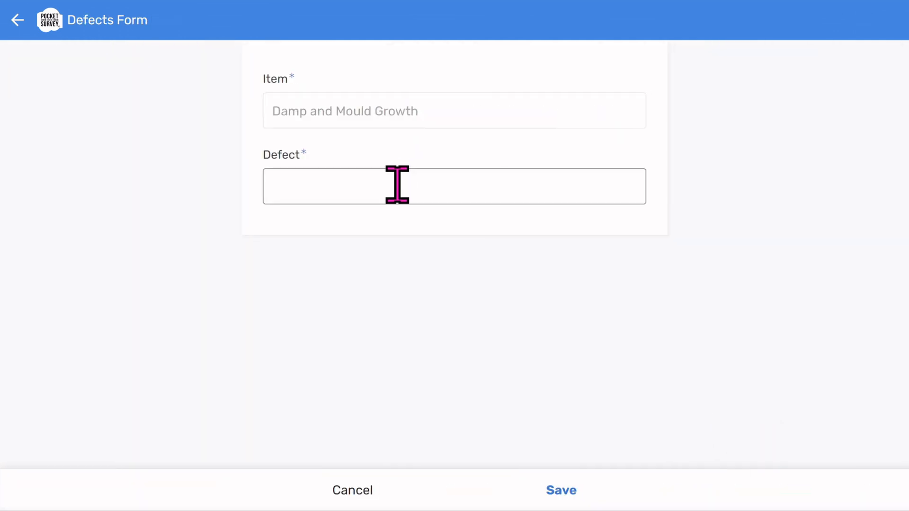
left_click(397, 184)
type("Brokend Windows")
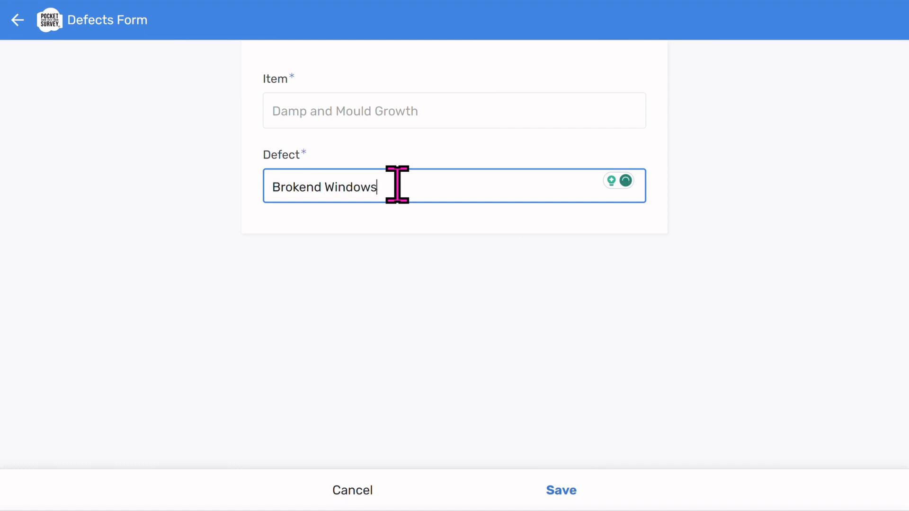
left_click(547, 480)
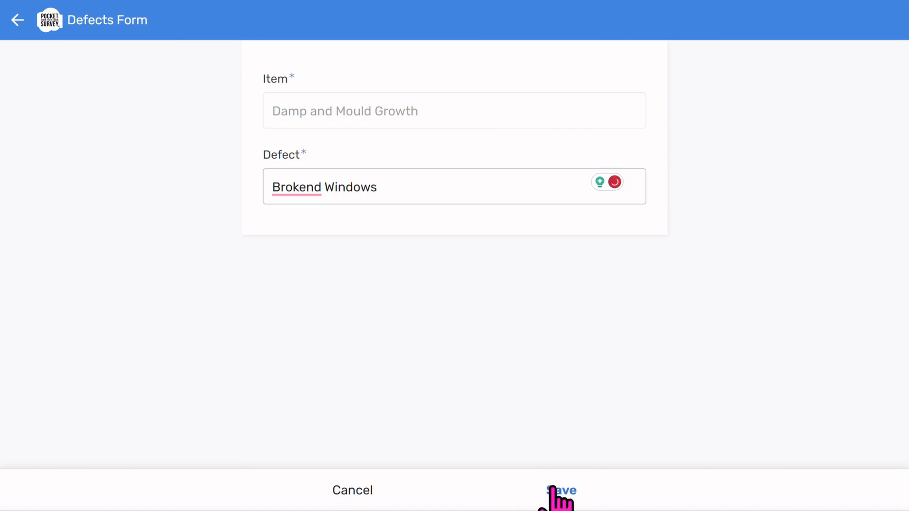
left_click(555, 490)
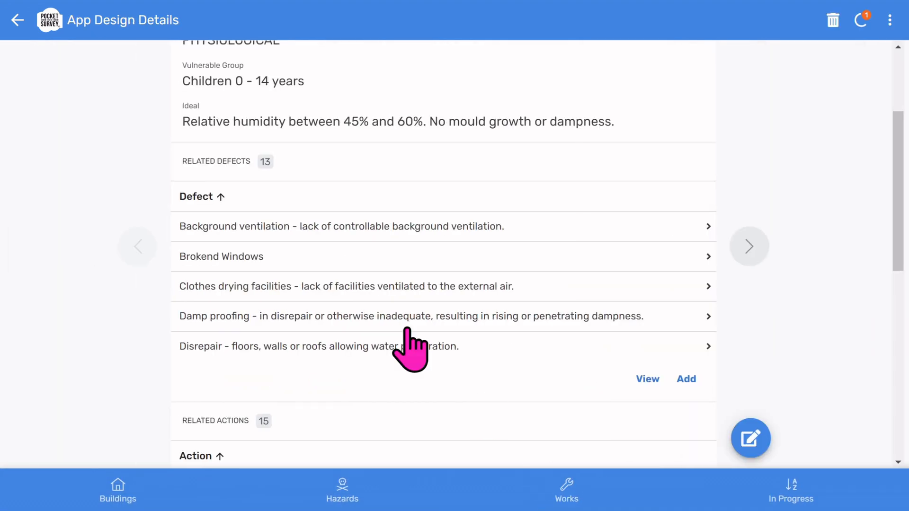
left_click(17, 20)
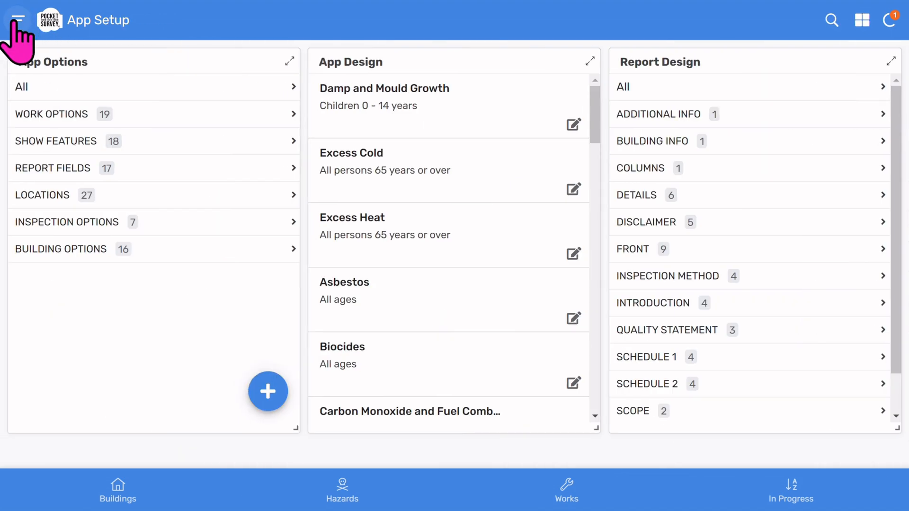
Step: Look through the remaining hazards in the App Design list
scroll(442, 156, "down", 4)
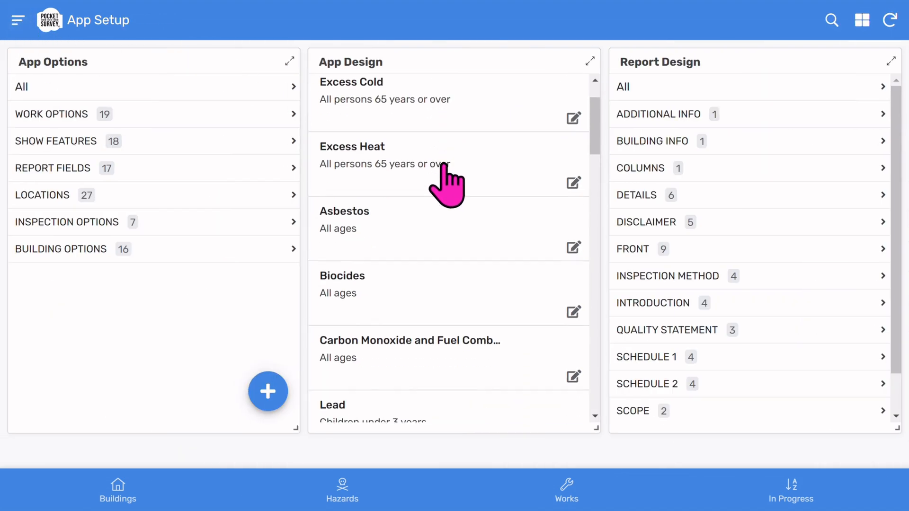
scroll(444, 170, "down", 8)
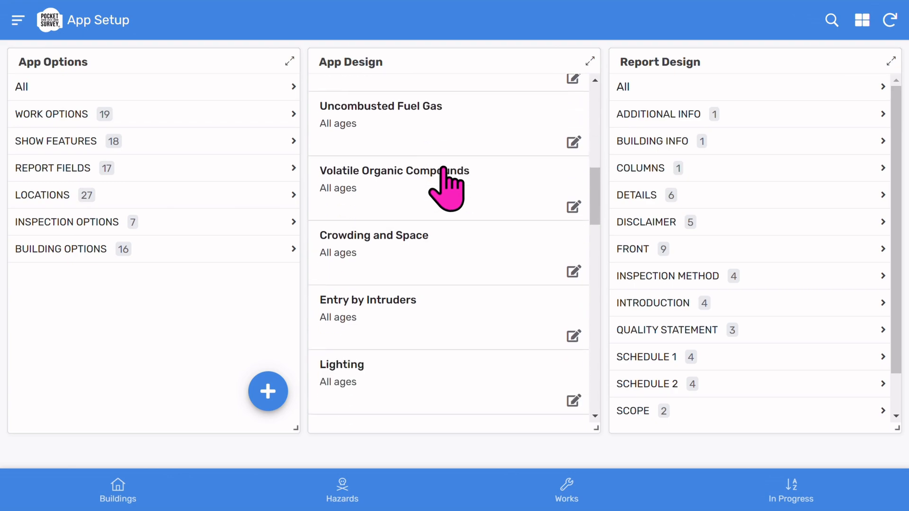
scroll(444, 189, "down", 3)
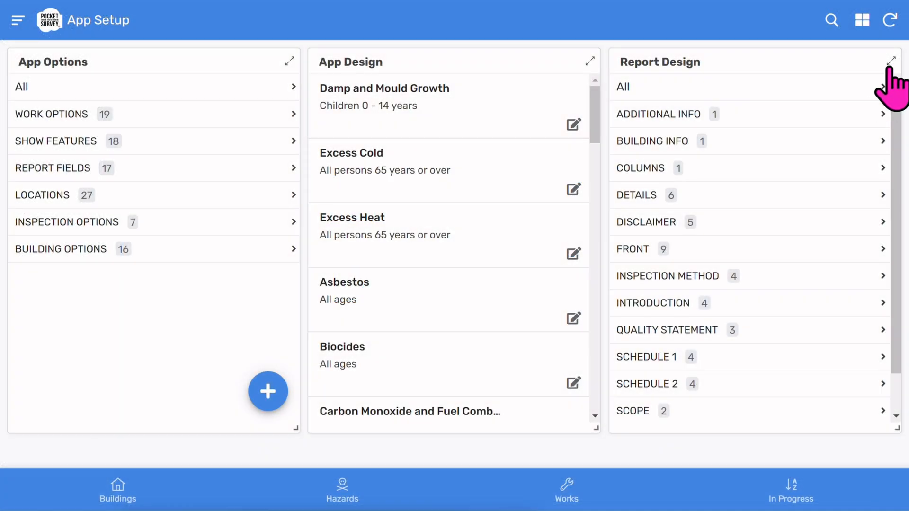
Step: Expand the Report Design list and review the phrases in its Disclaimer section
left_click(890, 62)
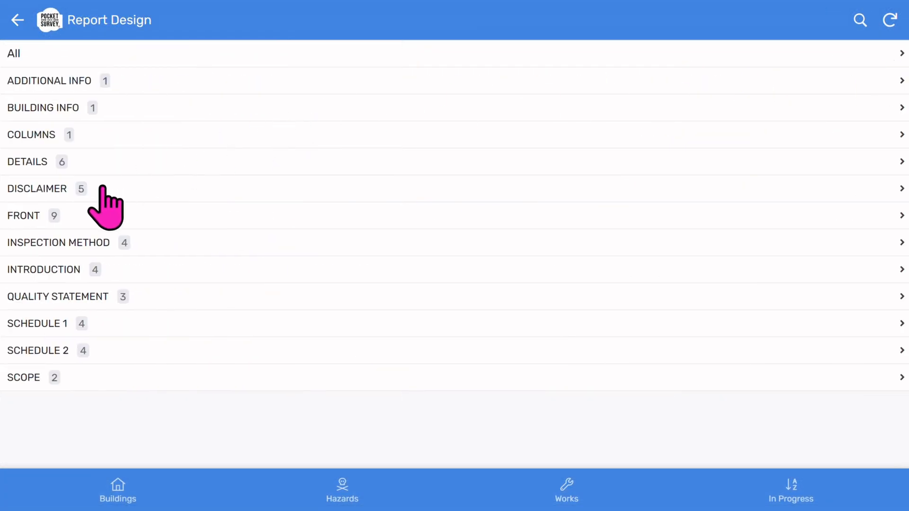
left_click(151, 189)
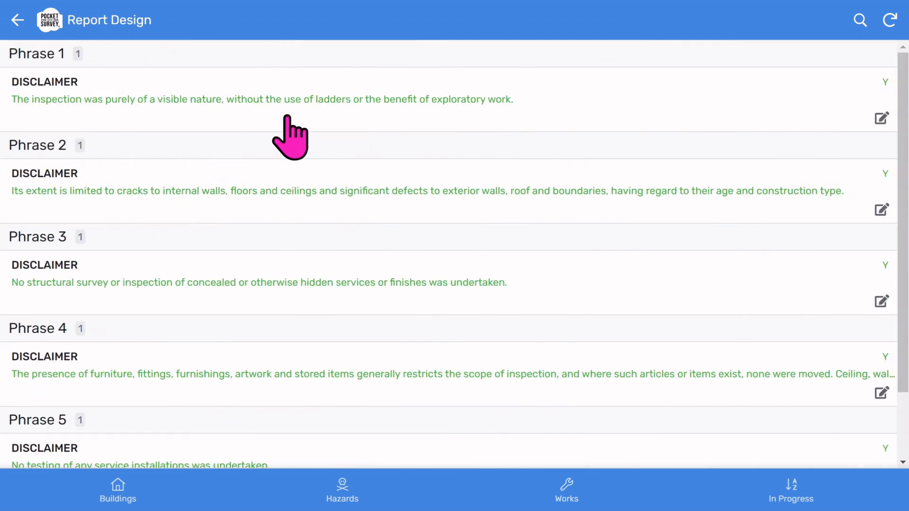
scroll(286, 231, "down", 3)
scroll(288, 237, "up", 3)
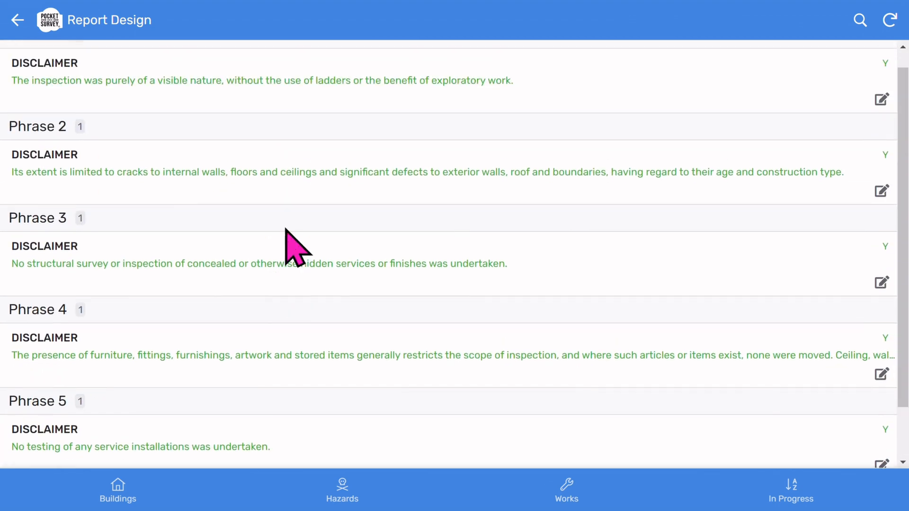
Step: Try the Show option of Disclaimer Phrase 1 at N and back at Y, and cancel the edit
left_click(883, 117)
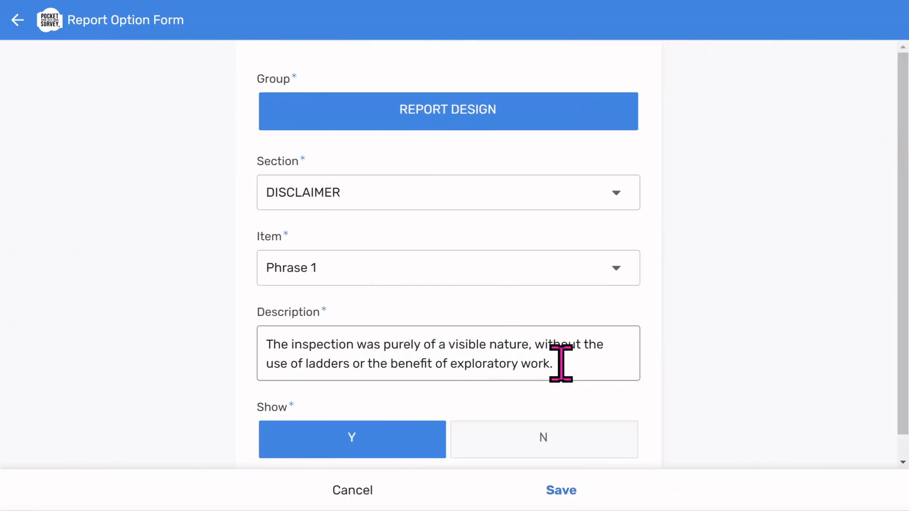
left_click(561, 364)
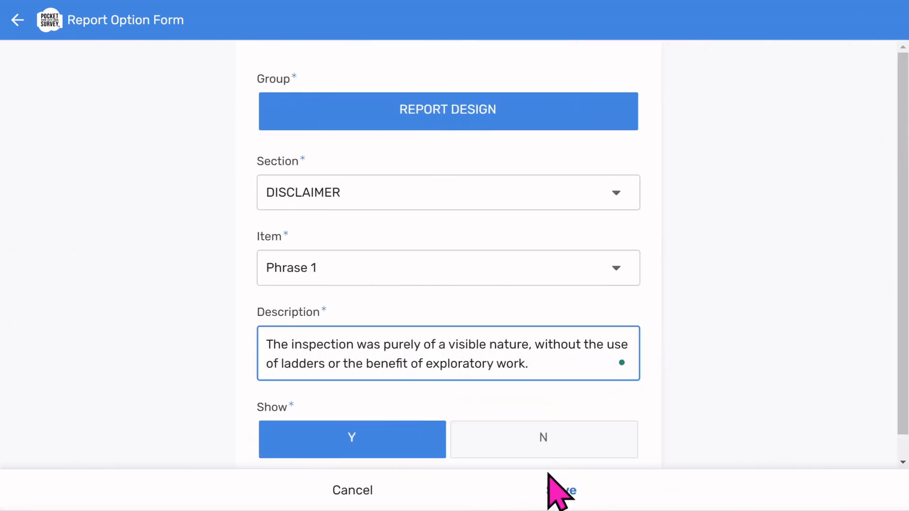
left_click(542, 444)
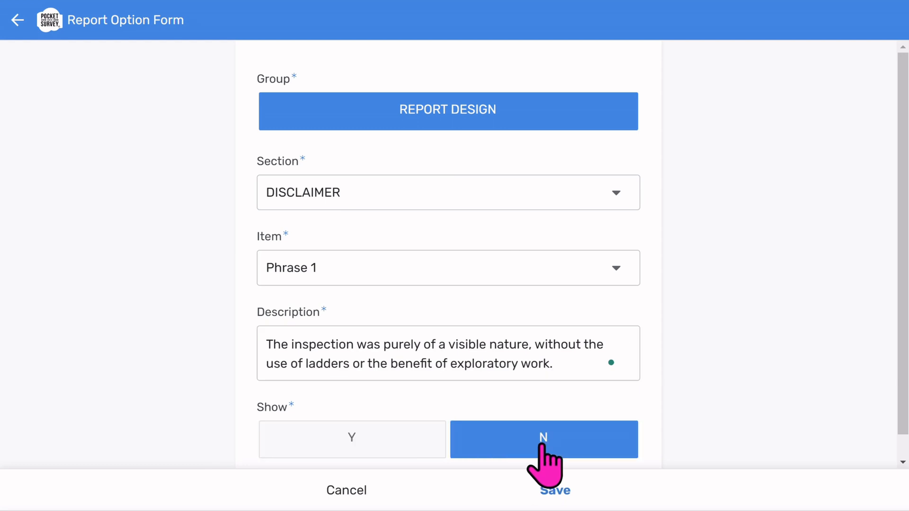
left_click(392, 444)
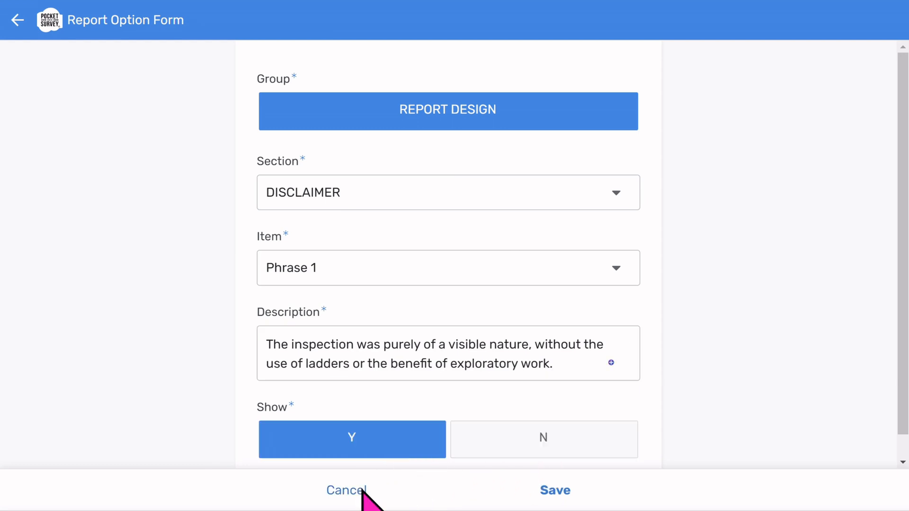
left_click(347, 490)
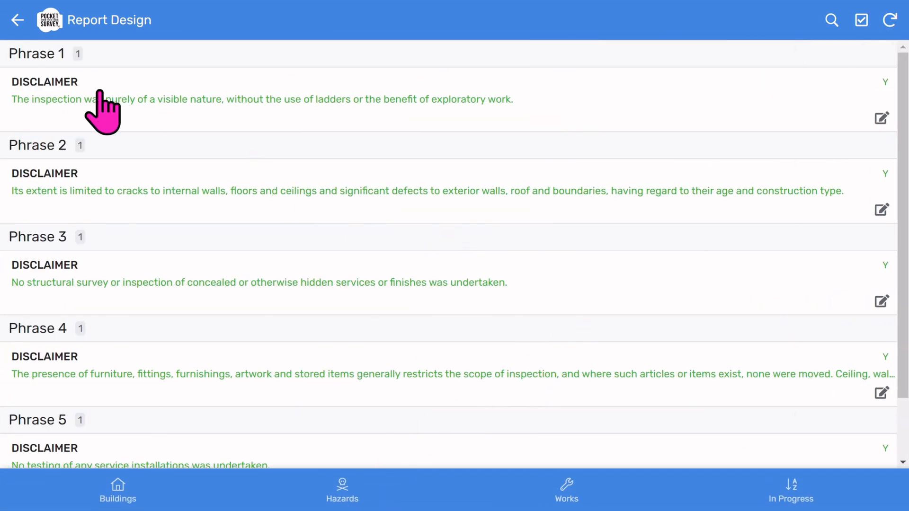
Step: Open the Layout item of the Building Info section in Report Design and set its Show option to N
left_click(17, 20)
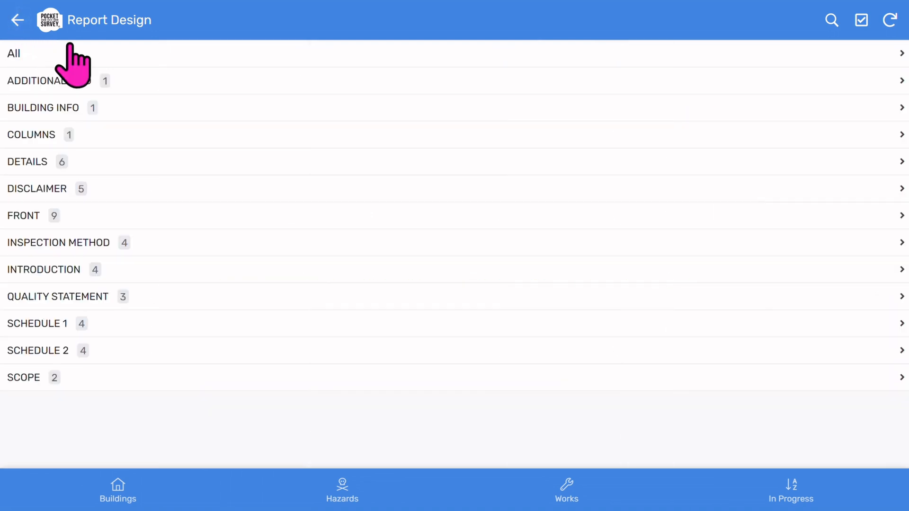
left_click(305, 108)
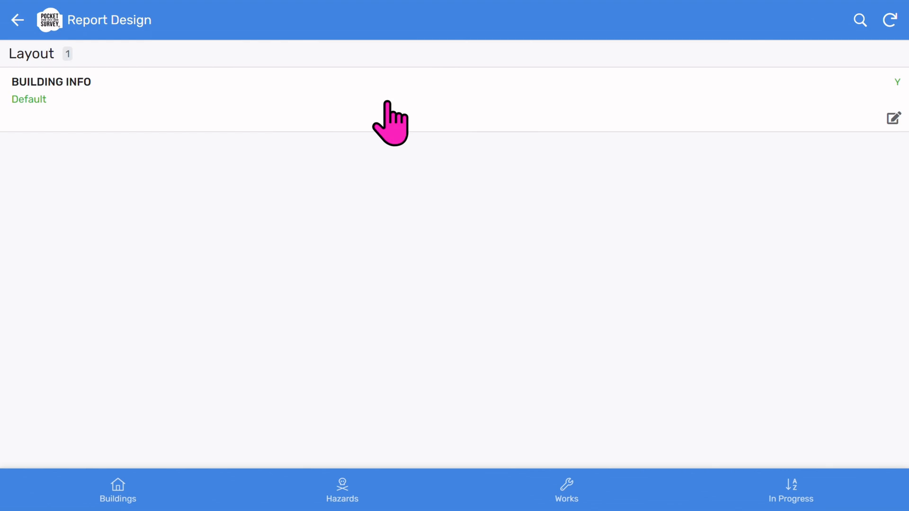
left_click(572, 100)
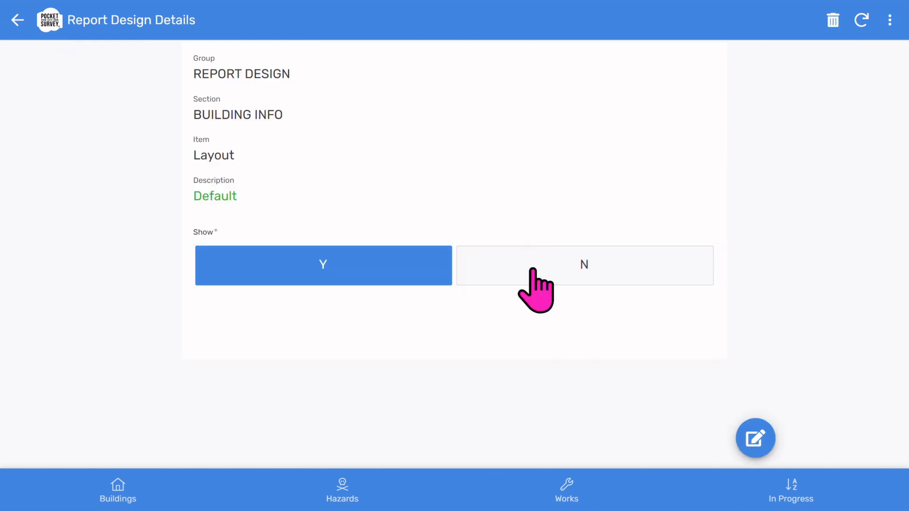
left_click(516, 267)
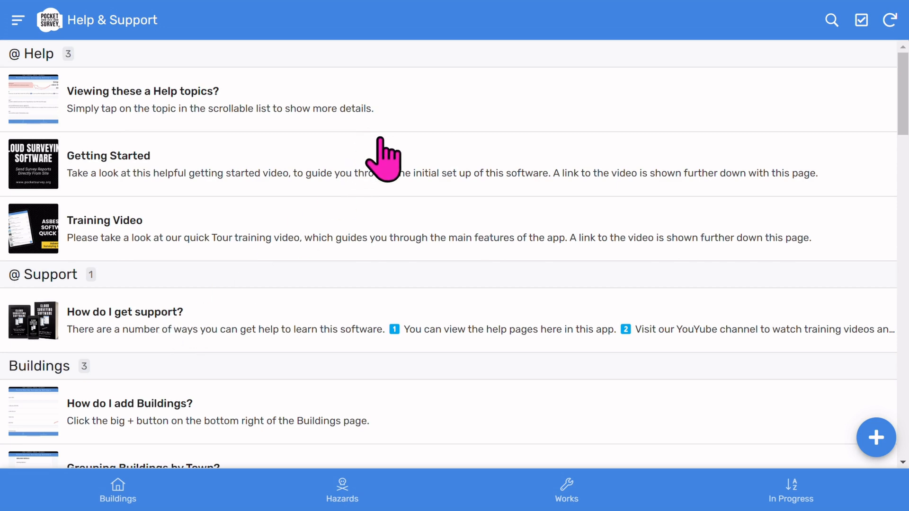
Step: Look through the Help & Support topics and read the full "How do I get support?" answer
scroll(390, 150, "down", 3)
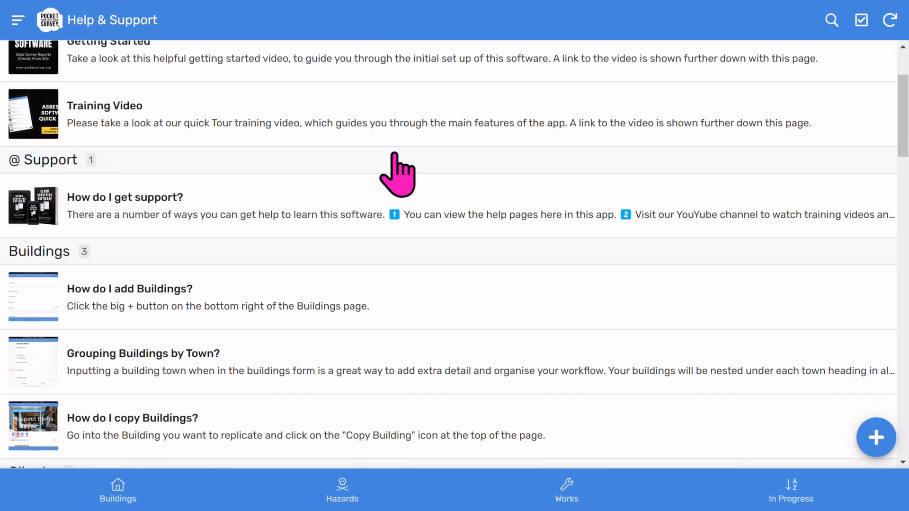
scroll(395, 156, "down", 3)
scroll(402, 166, "down", 1)
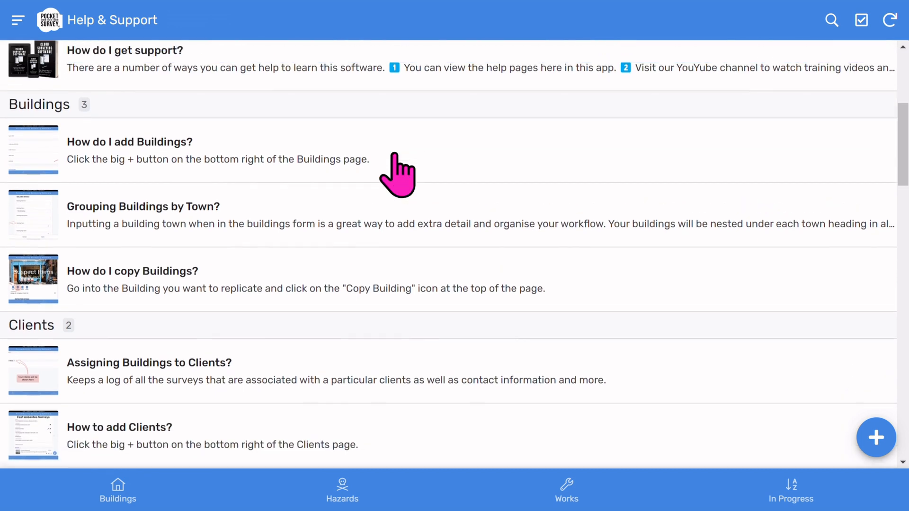
scroll(394, 161, "up", 3)
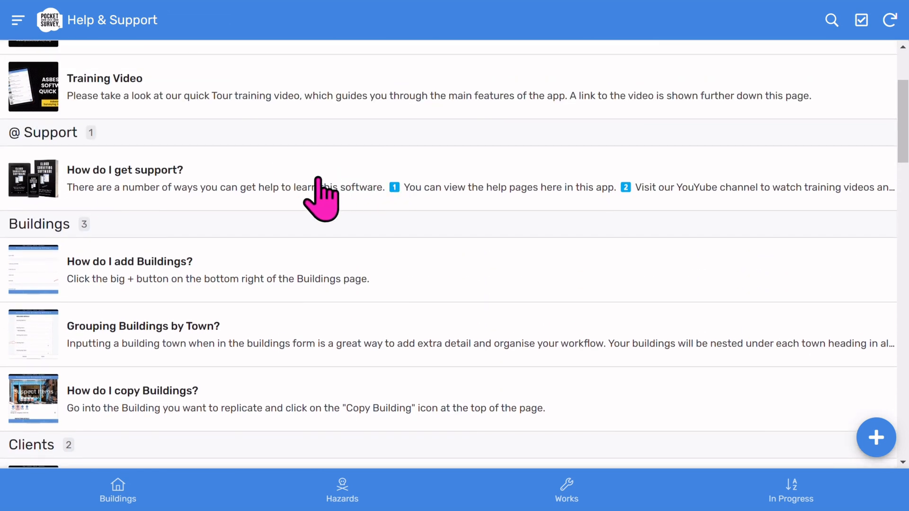
left_click(438, 183)
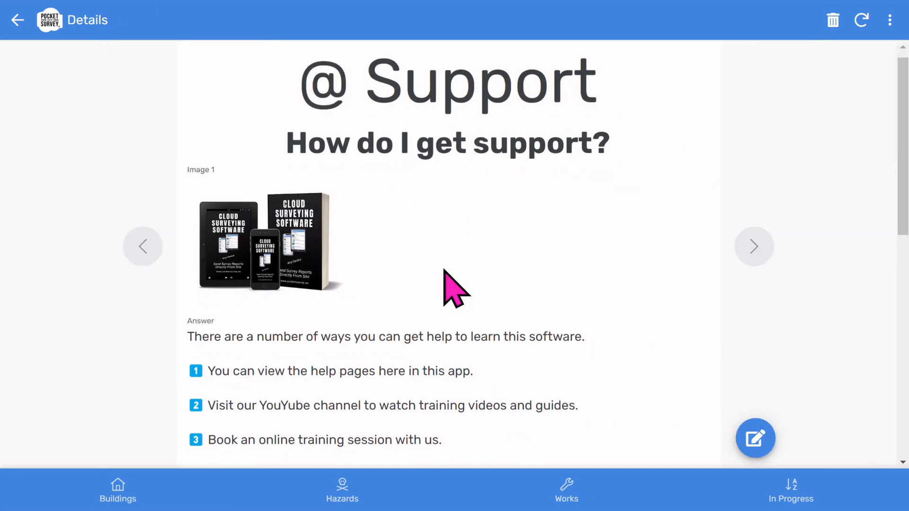
scroll(456, 289, "down", 7)
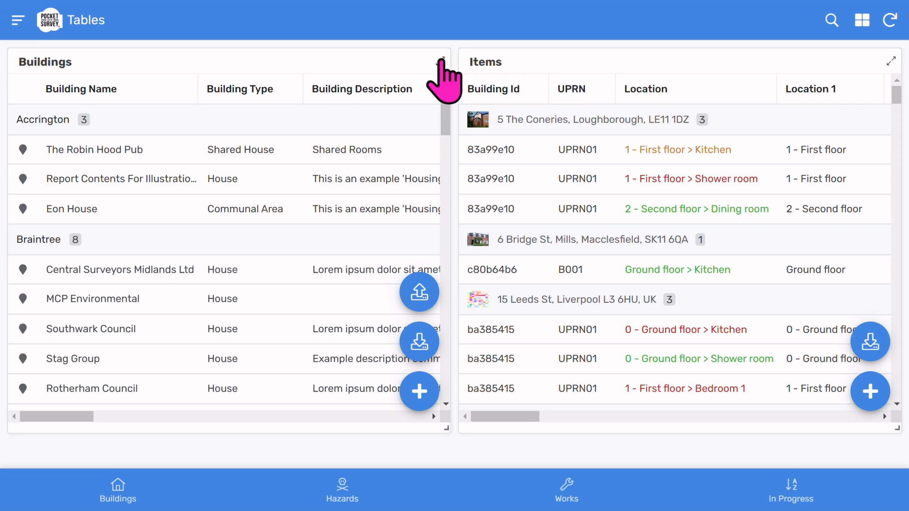
Step: Expand the Buildings table in the Tables view to examine its columns and records
left_click(440, 60)
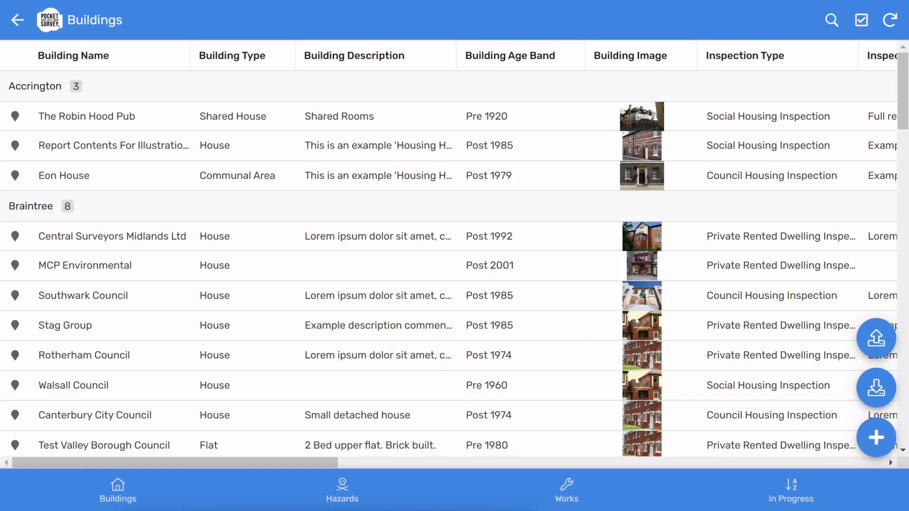